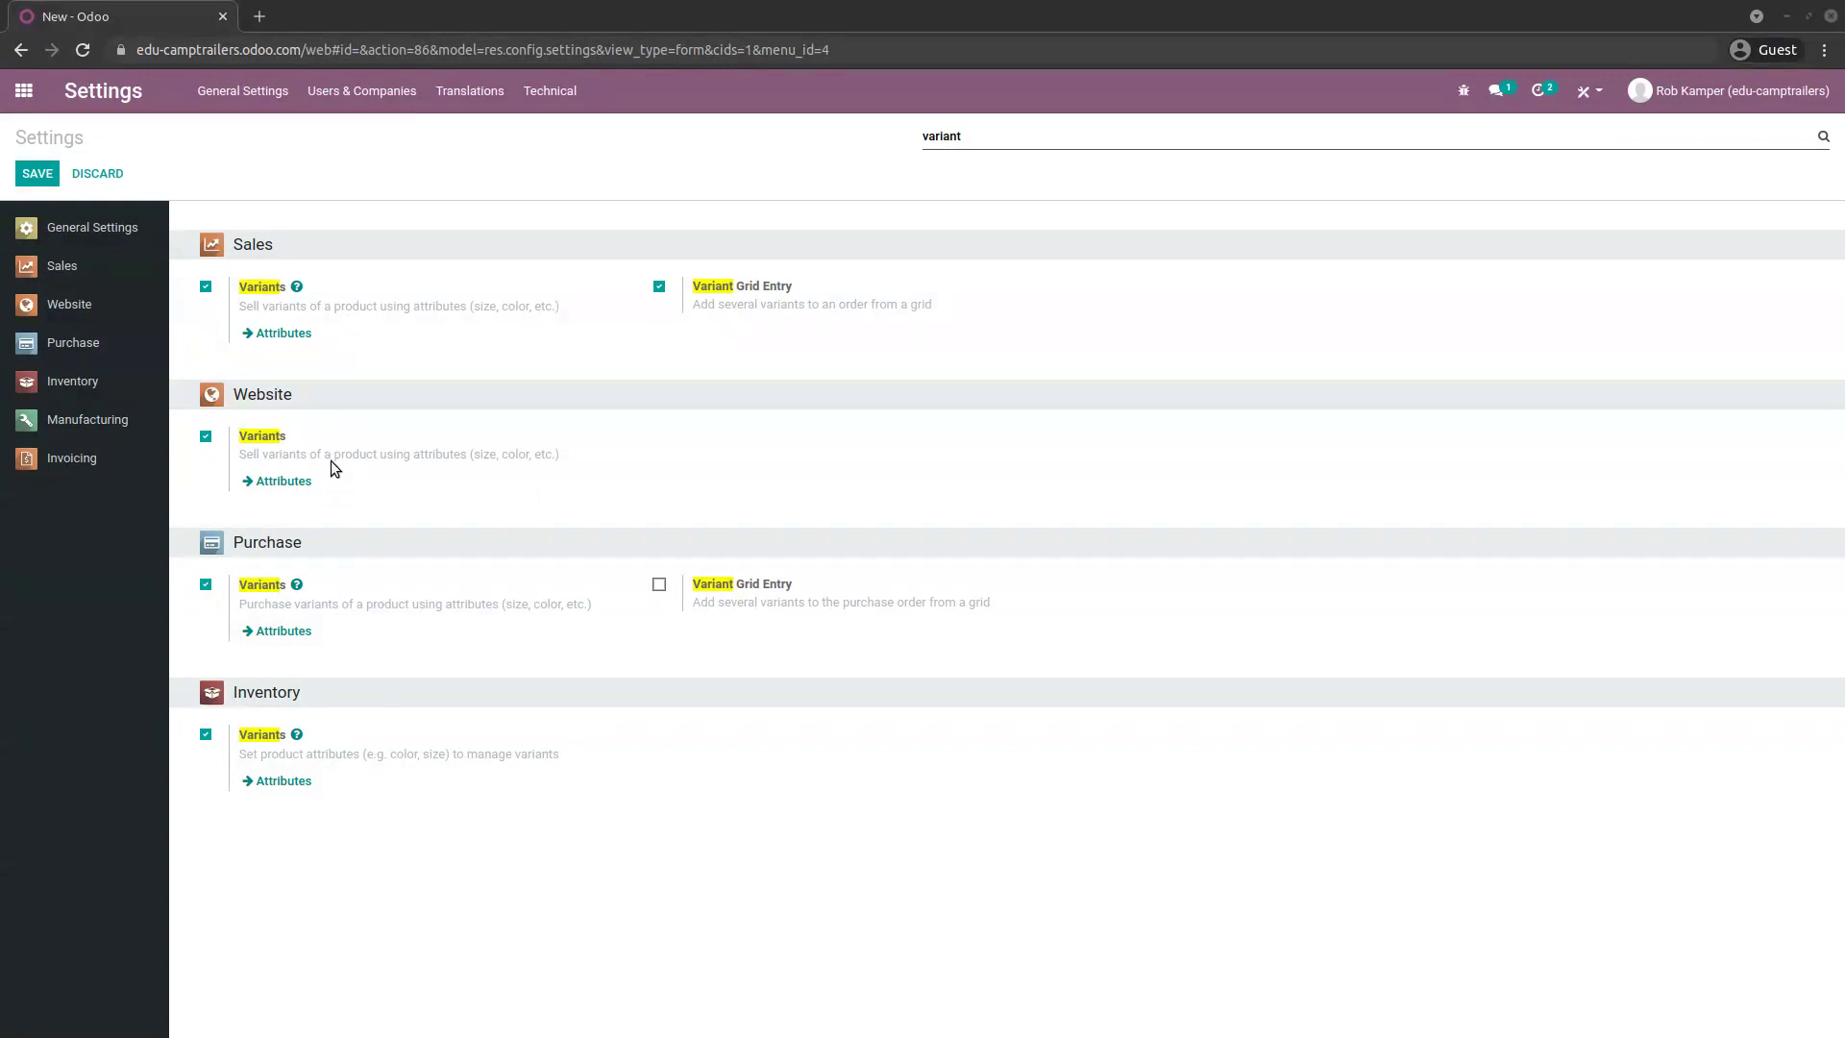
- Open the Camp Trailer Color attribute from the product attributes in the Sales app
{"action": "left_click", "coordinate": [22, 95]}
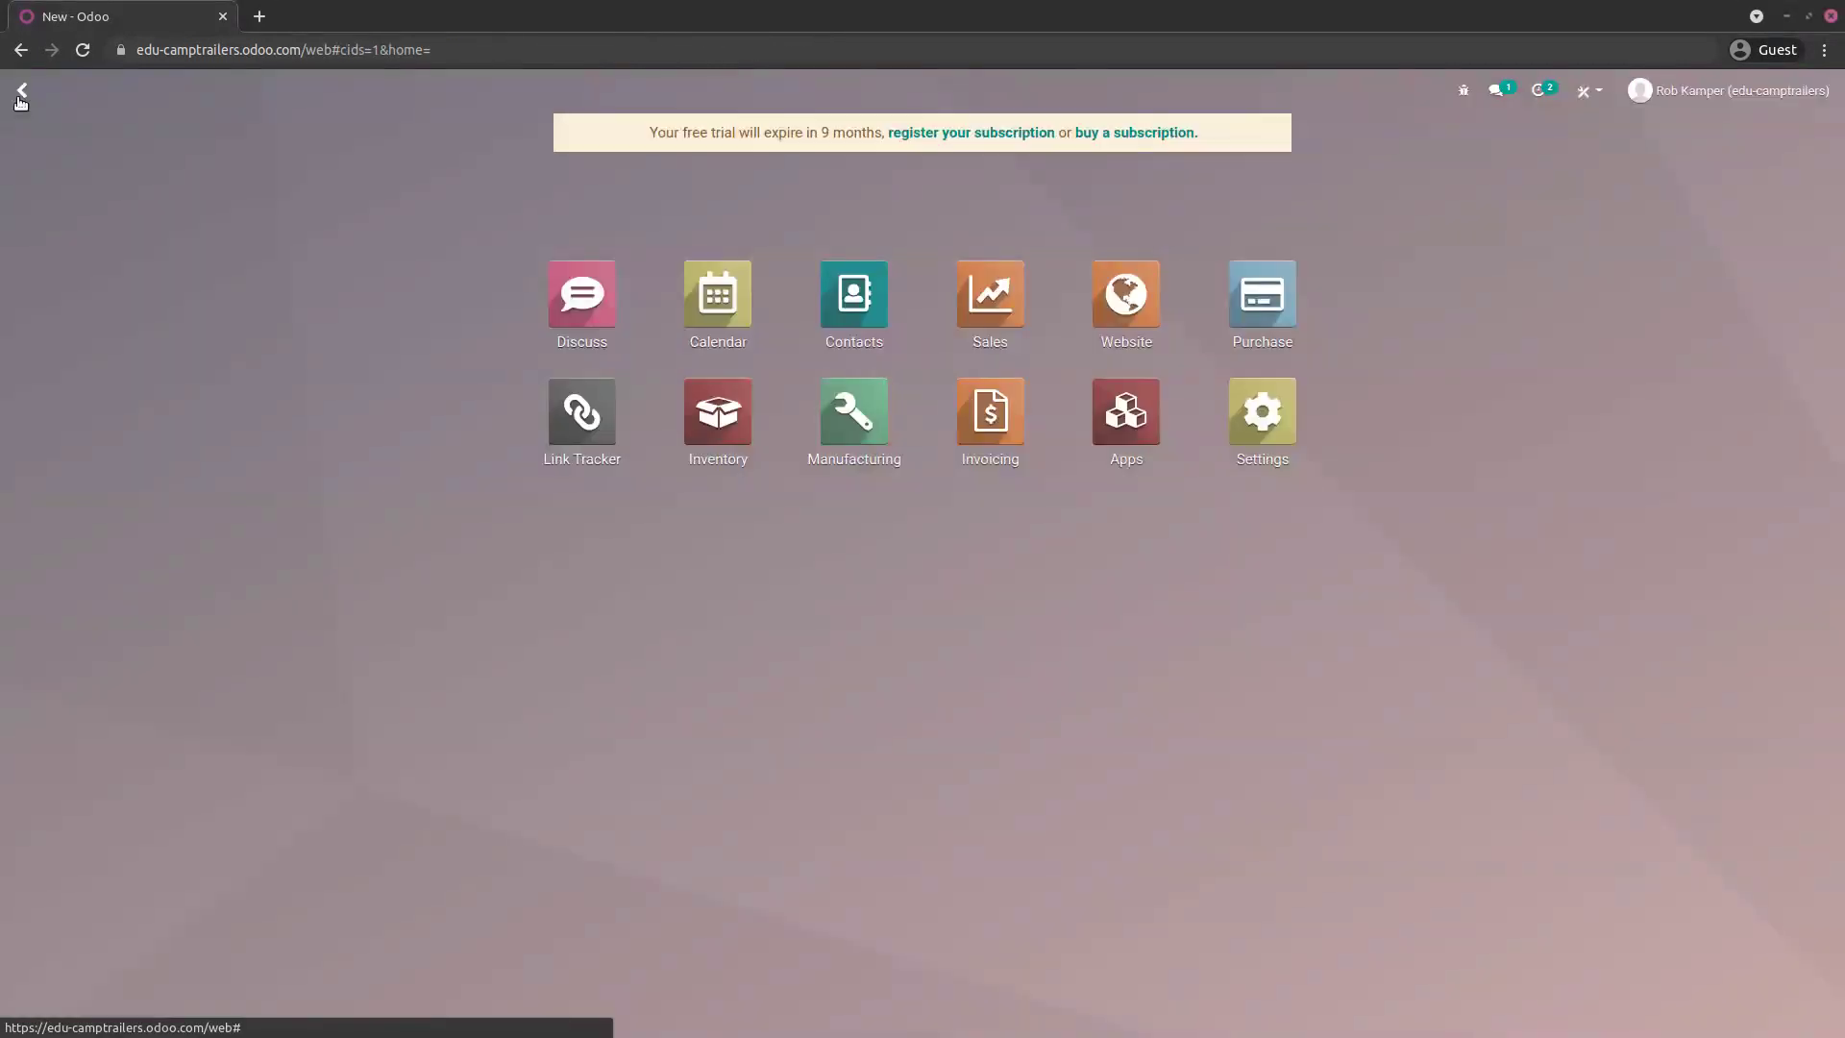
{"action": "left_click", "coordinate": [982, 301]}
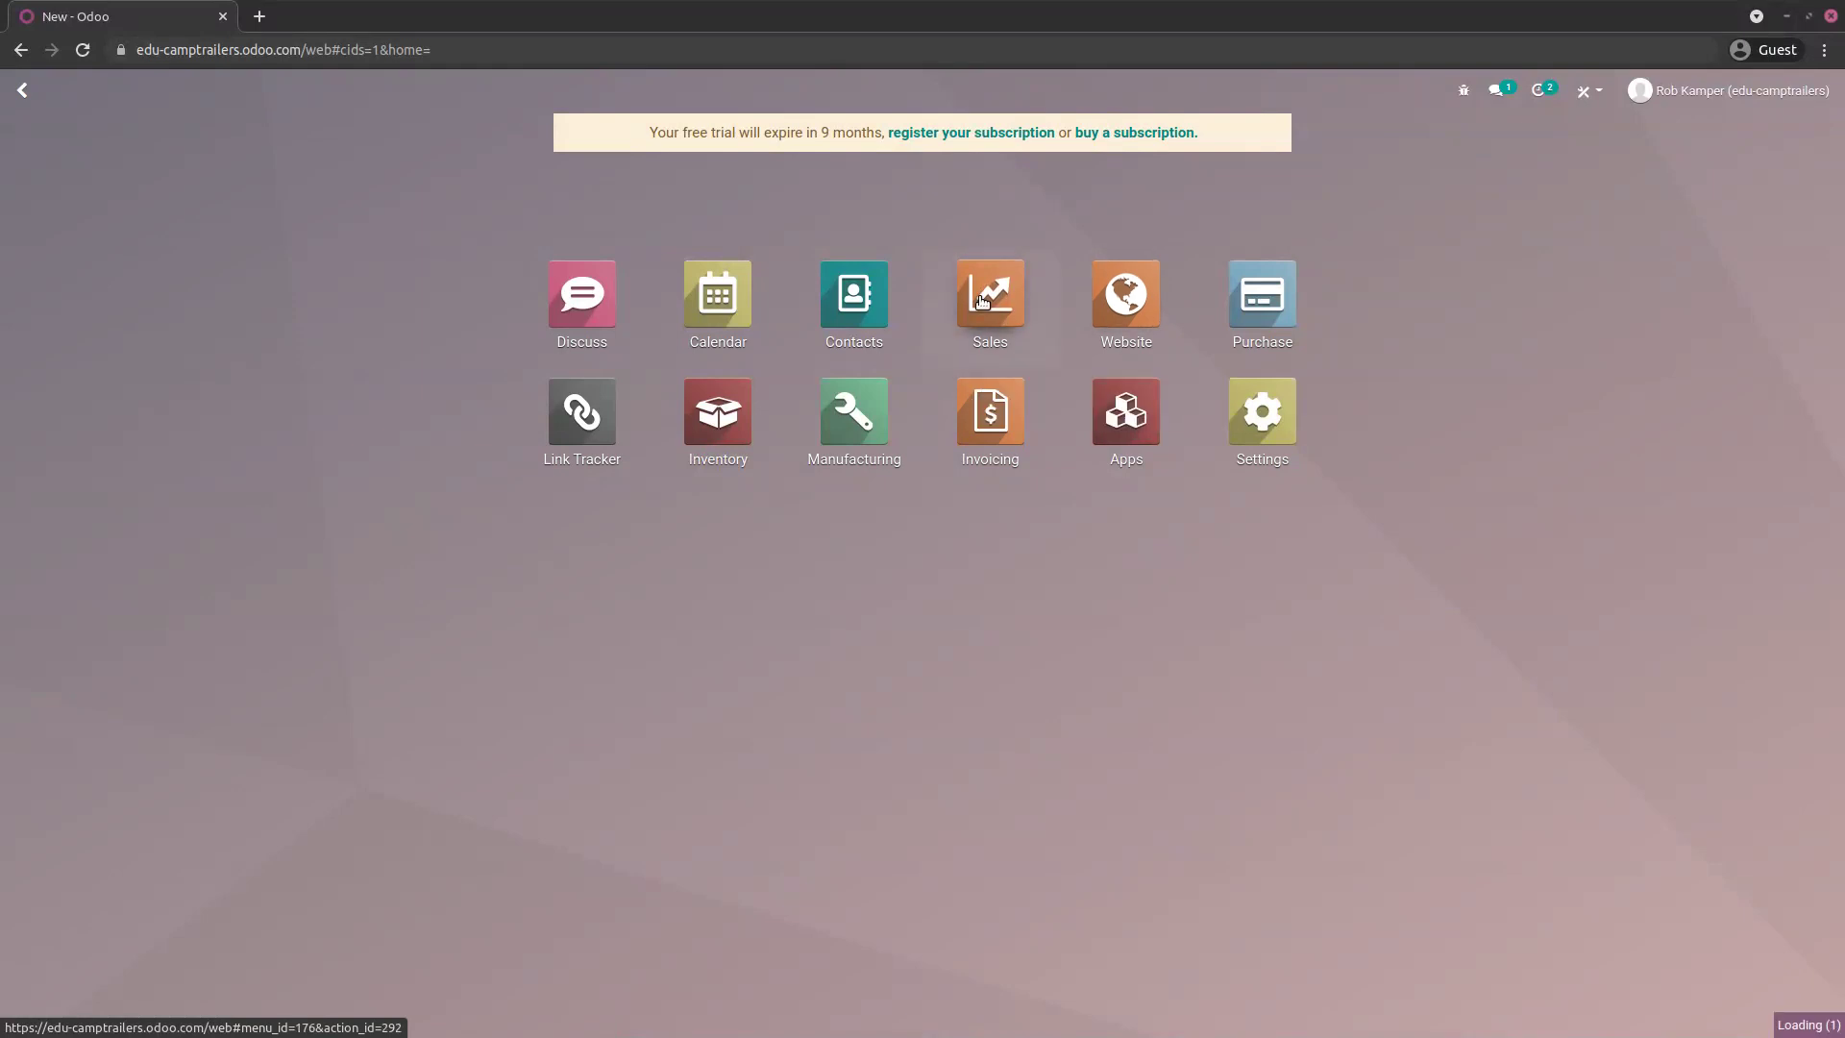
{"action": "left_click", "coordinate": [483, 90]}
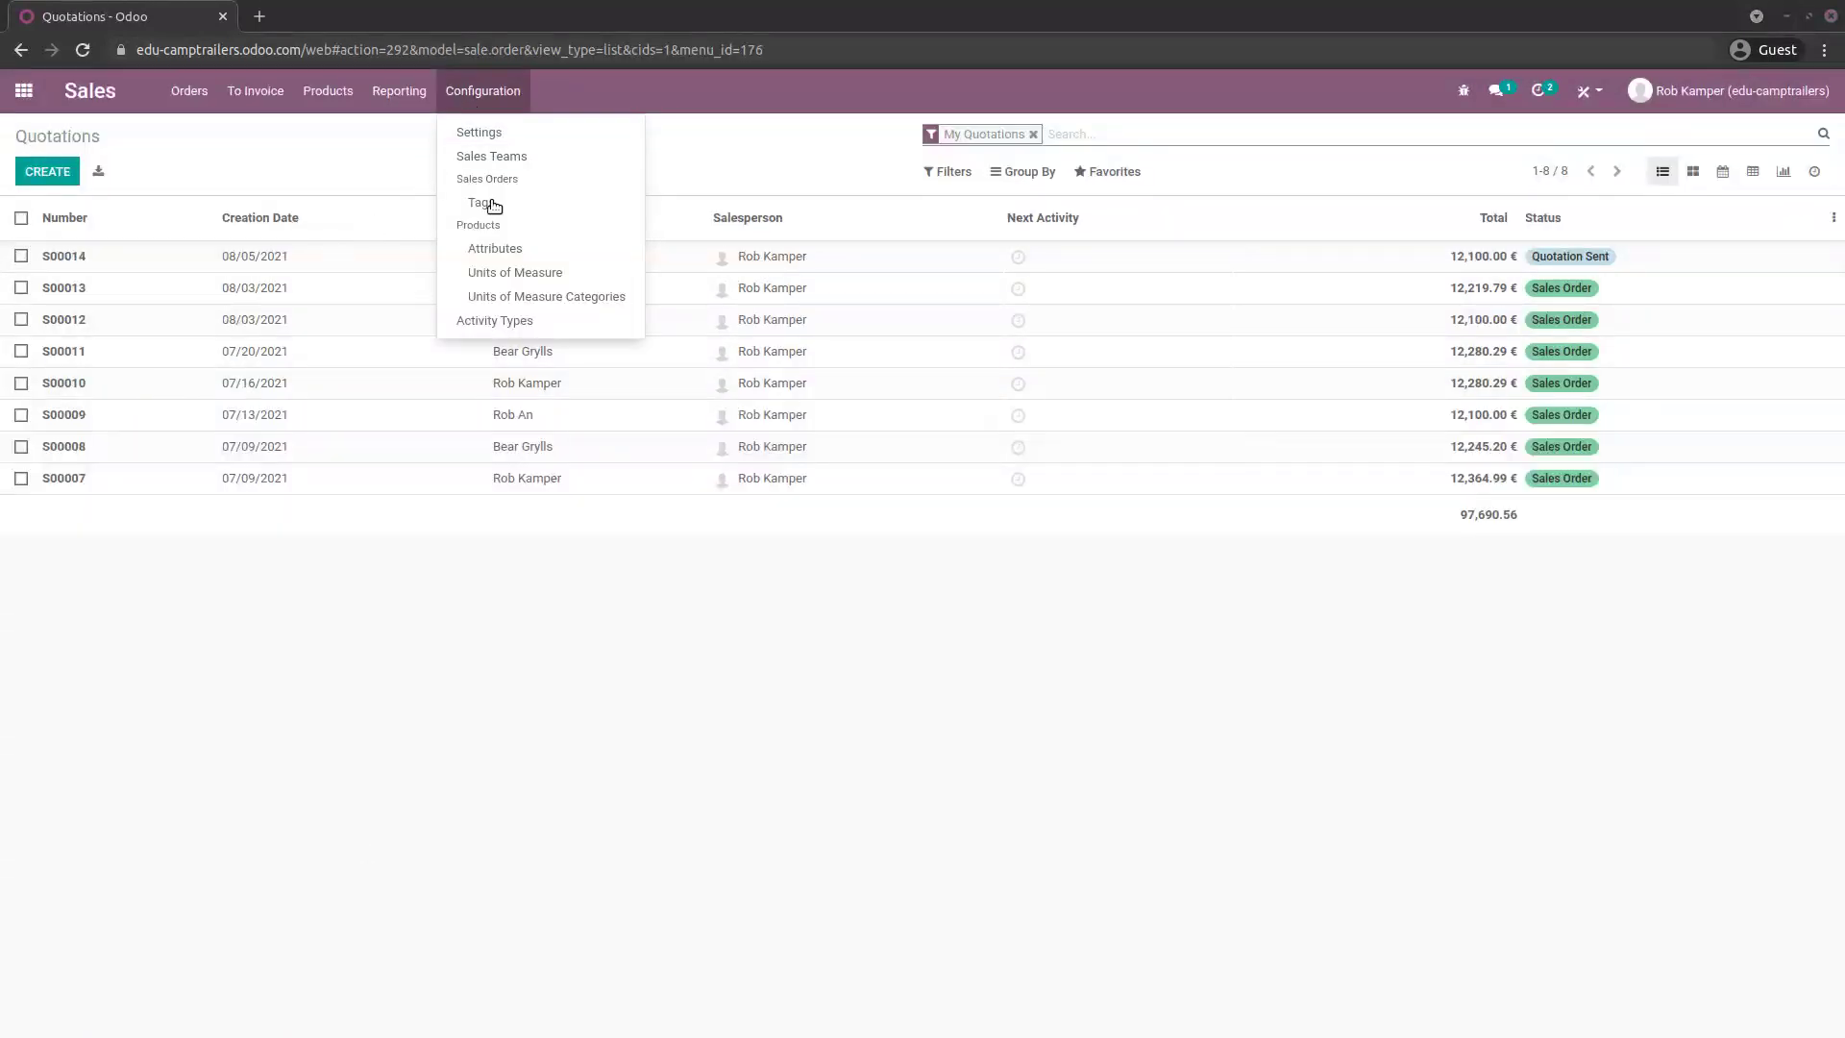
{"action": "left_click", "coordinate": [511, 252]}
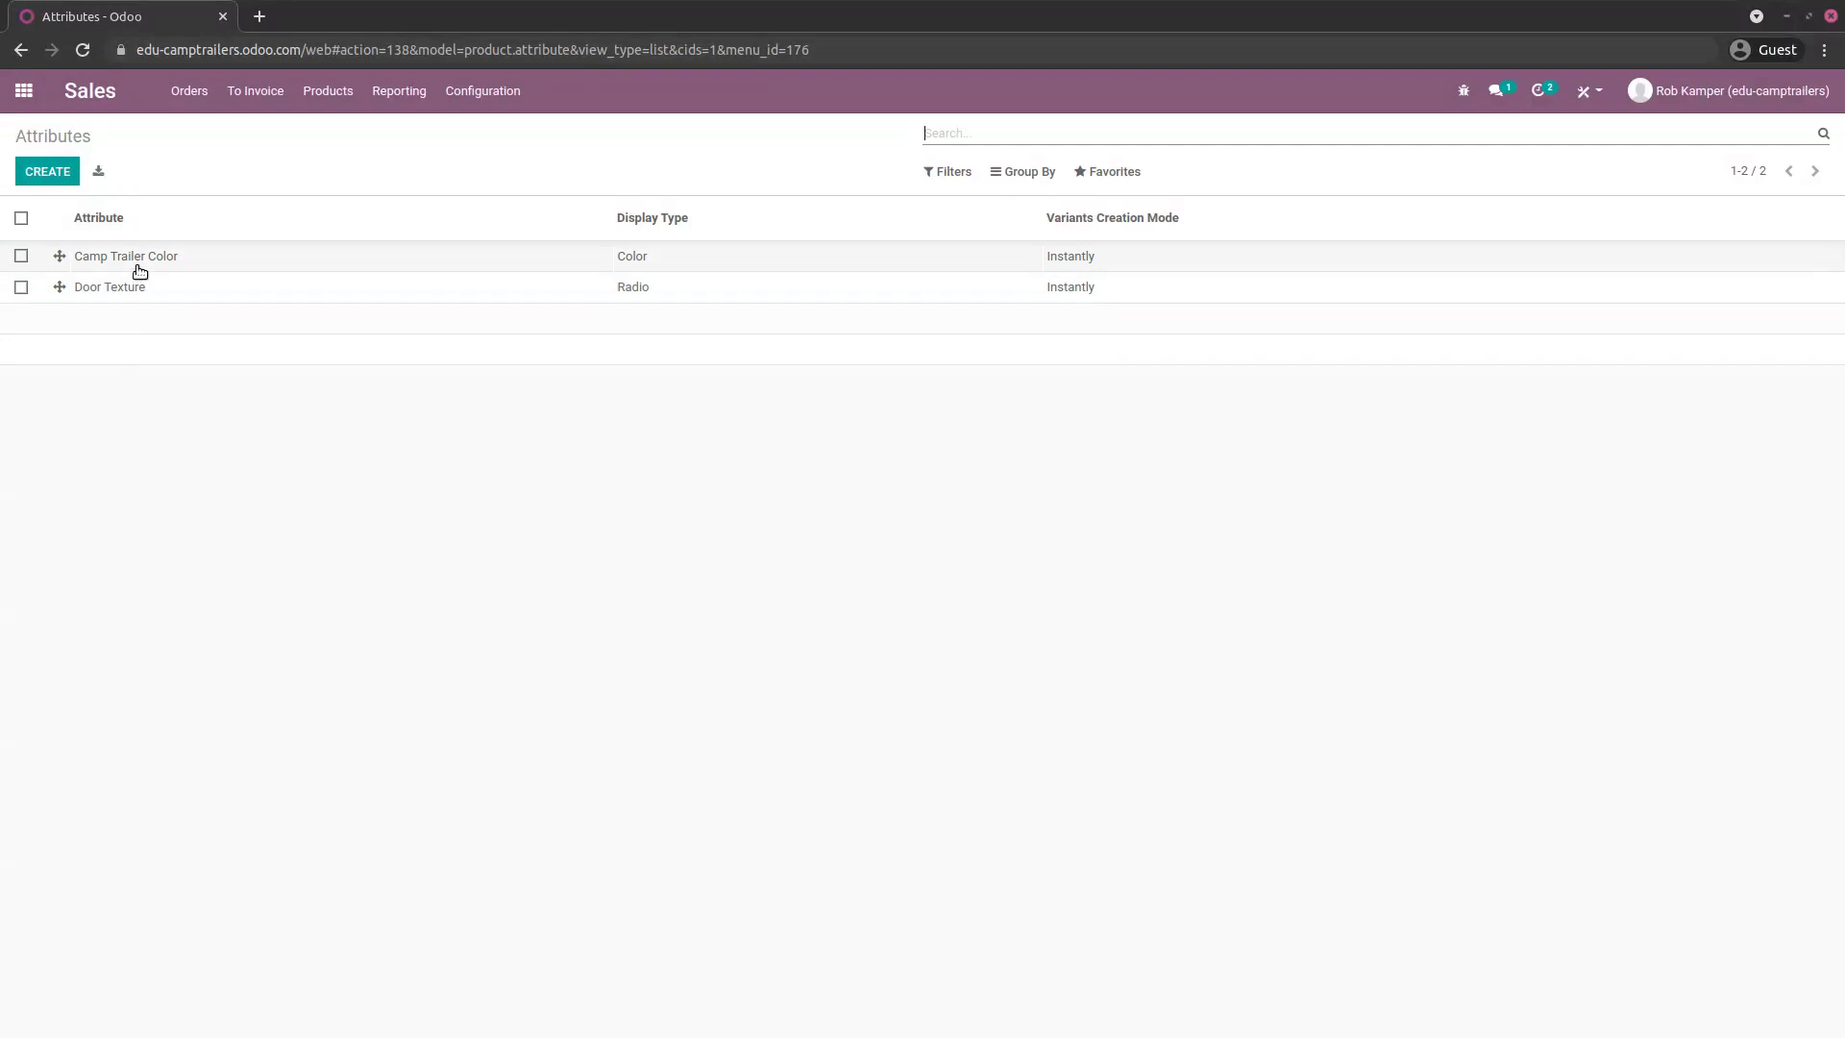
{"action": "left_click", "coordinate": [221, 263]}
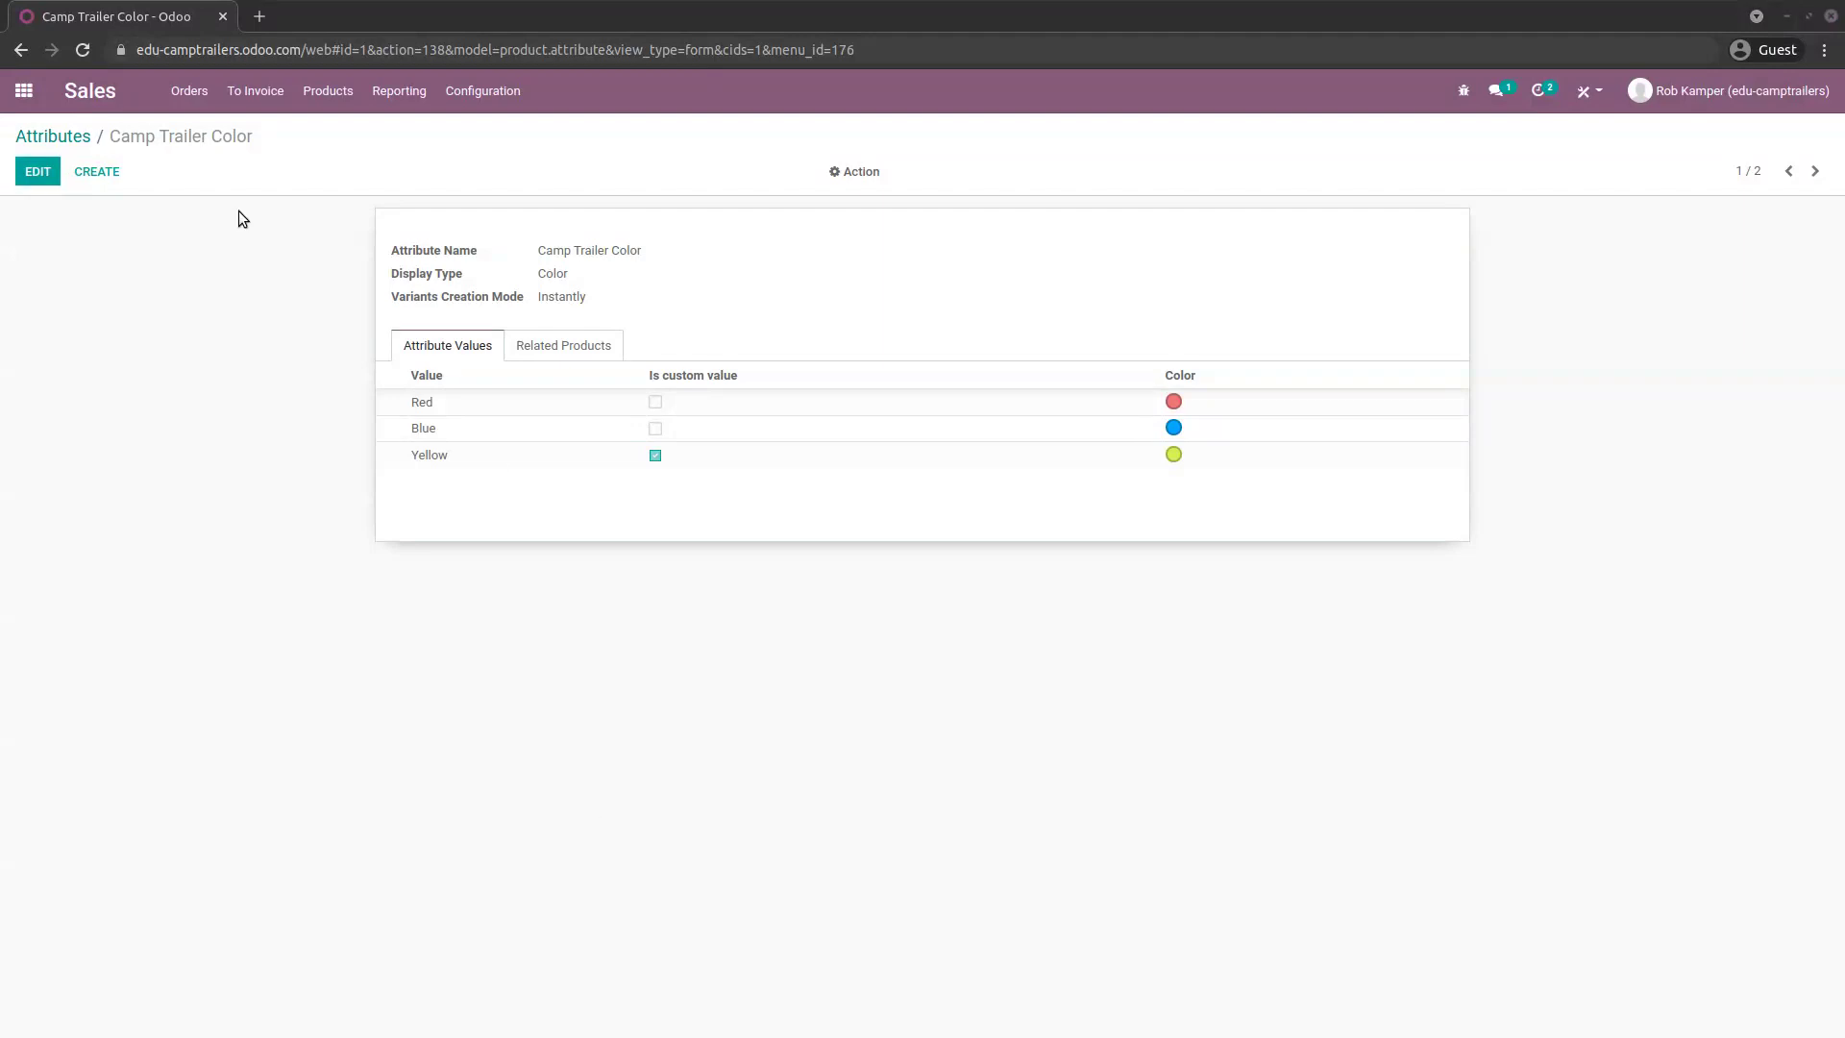
- Put the Camp Trailer Color attribute in edit mode, review its display type and variants creation mode, and save it unchanged
{"action": "left_click", "coordinate": [38, 171]}
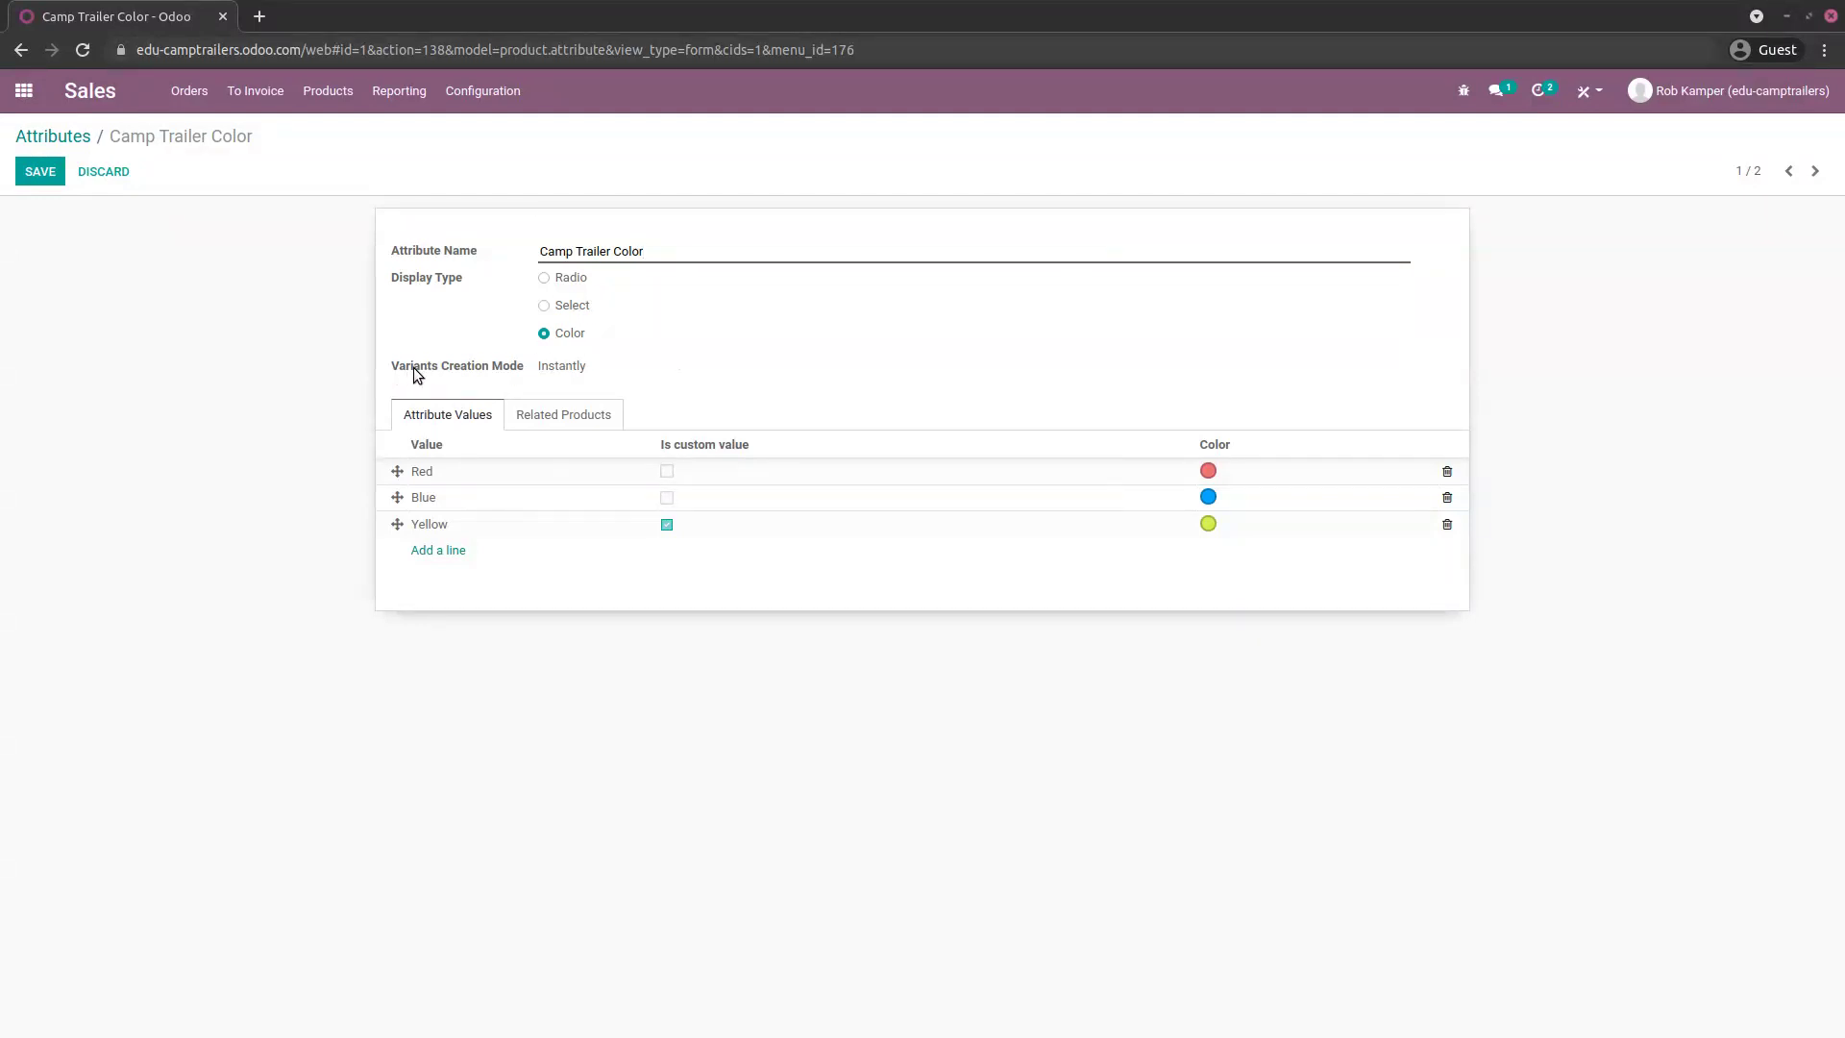
{"action": "mouse_move", "coordinate": [448, 370]}
{"action": "left_click", "coordinate": [40, 172]}
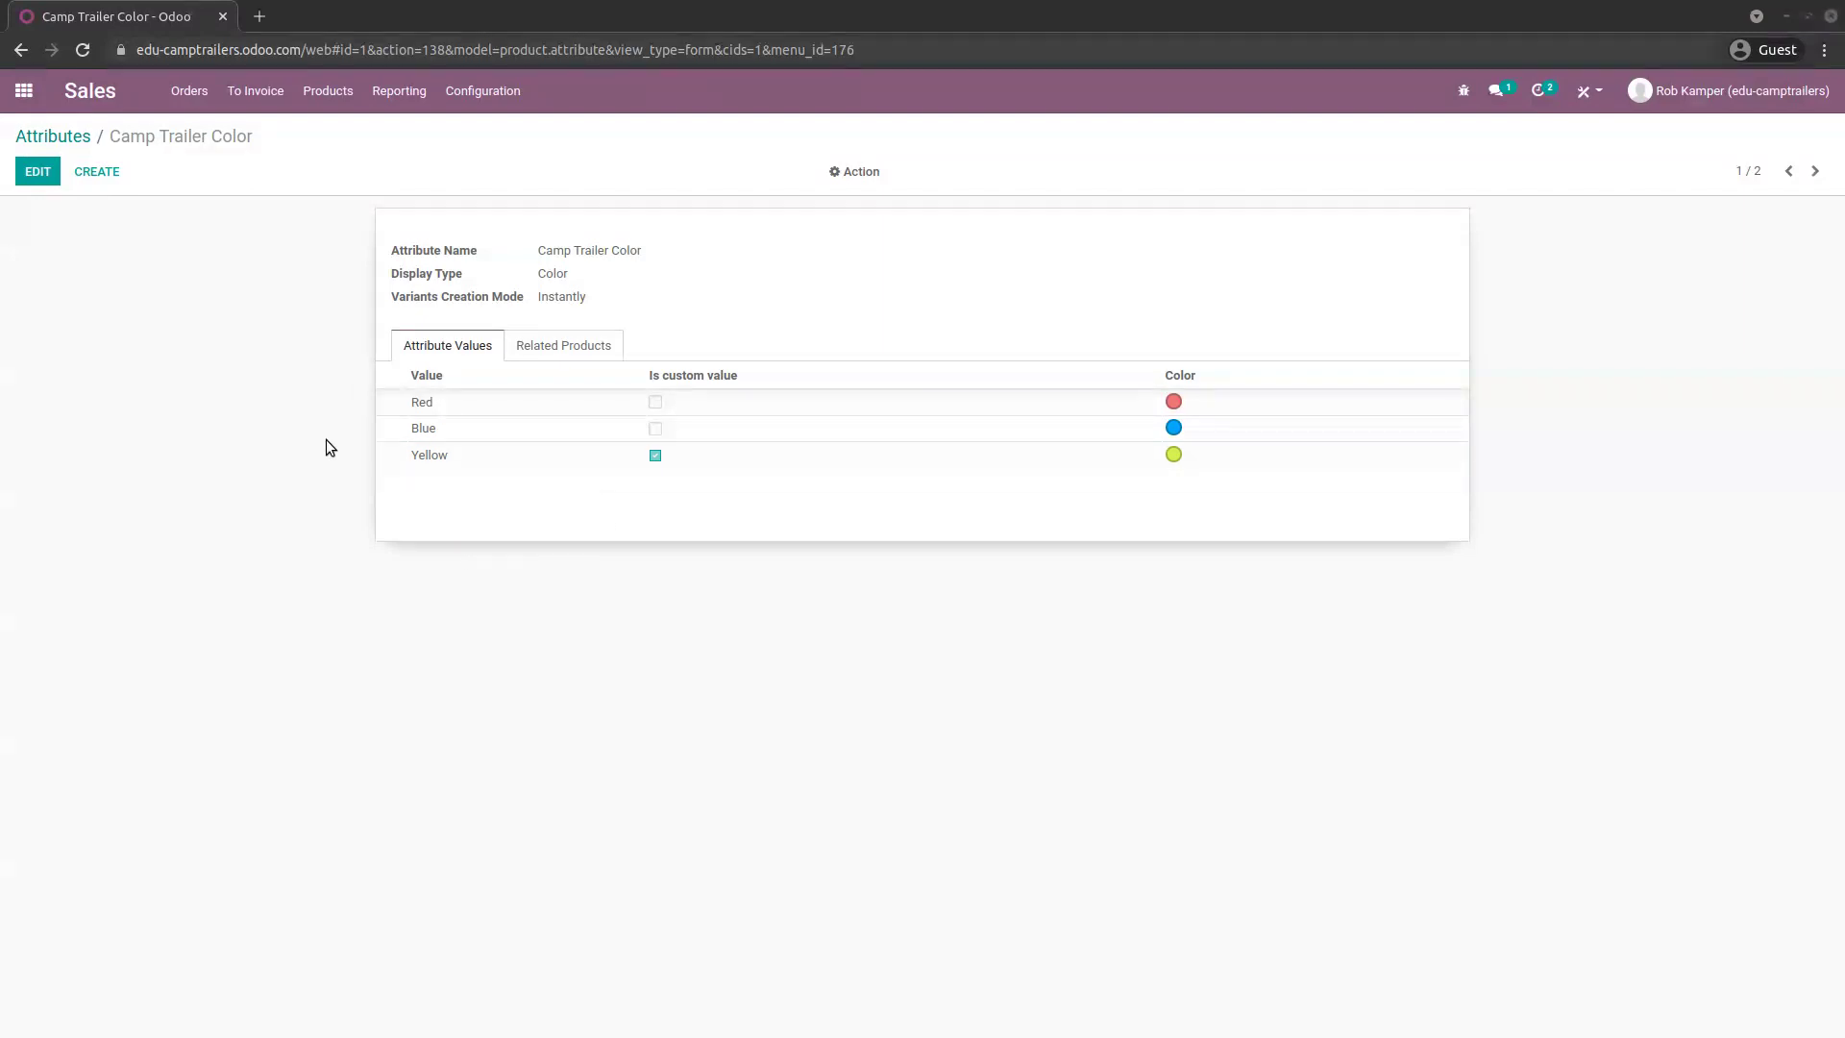
- Open the Camp Trailer product in Sales and examine the extra price of each variant value
{"action": "left_click", "coordinate": [328, 91]}
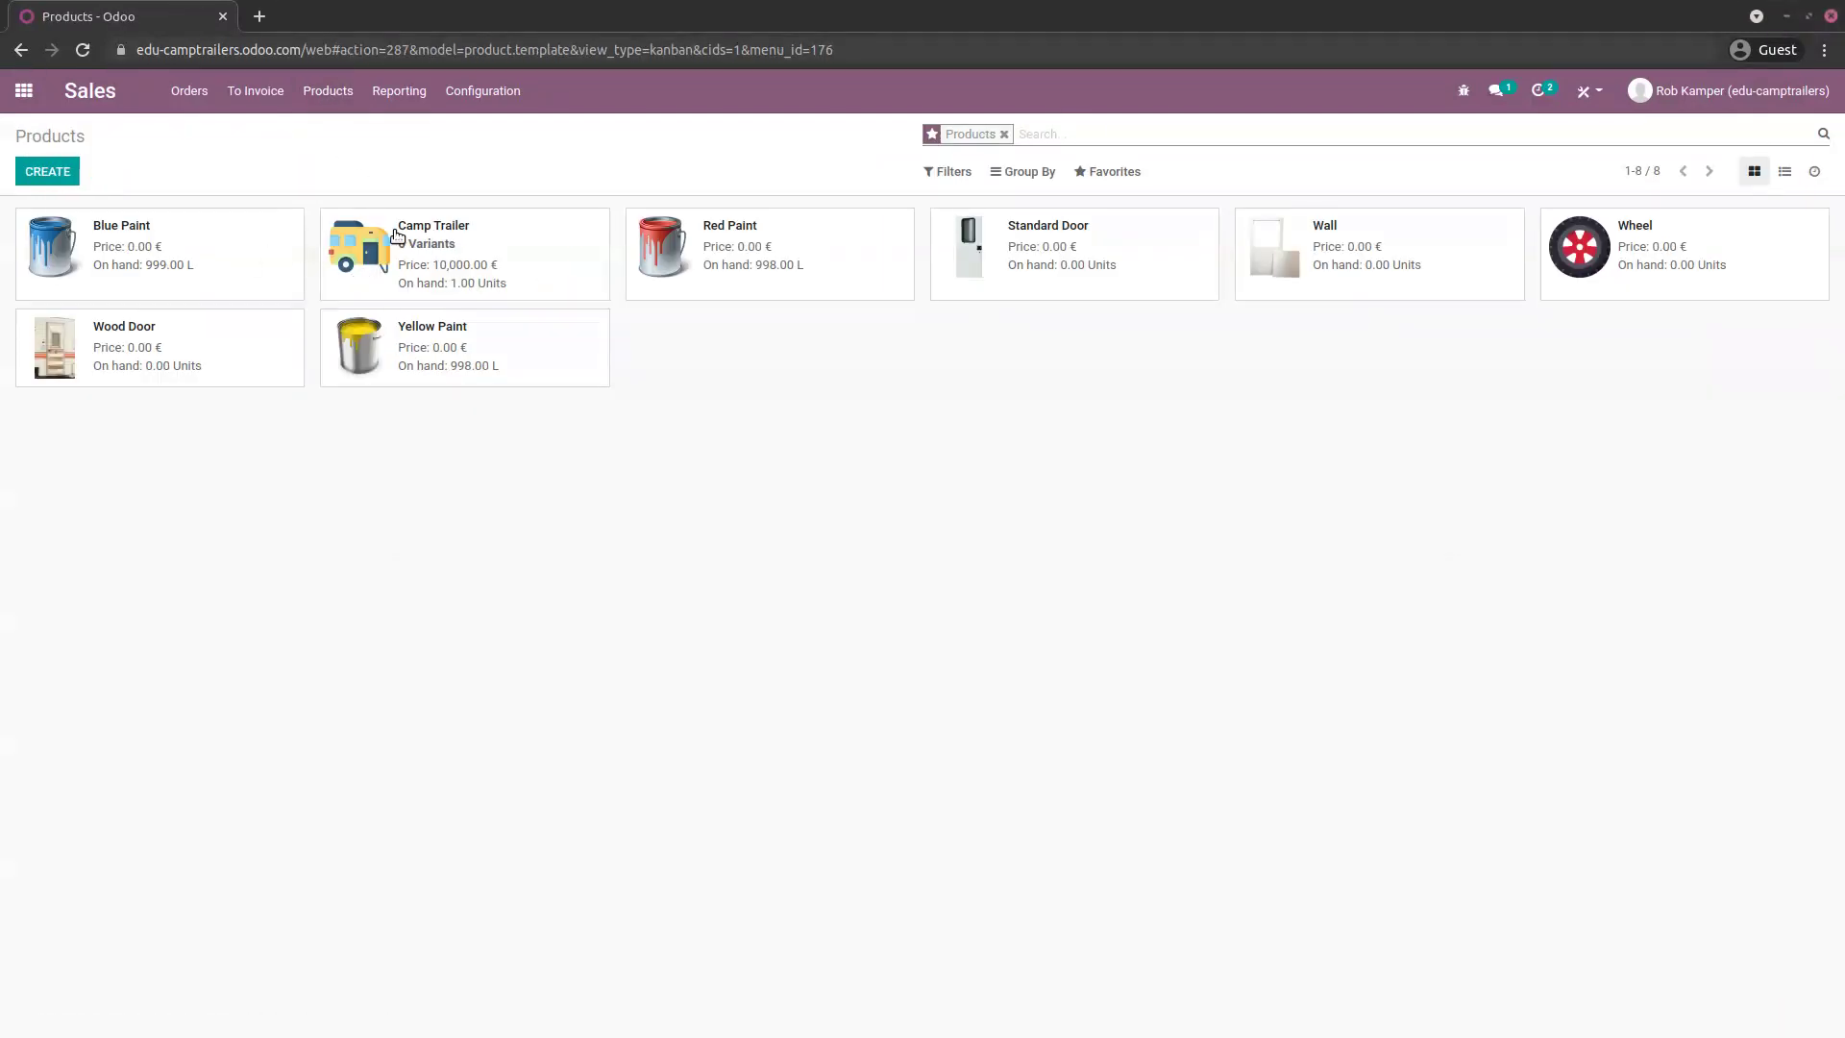
{"action": "left_click", "coordinate": [462, 225]}
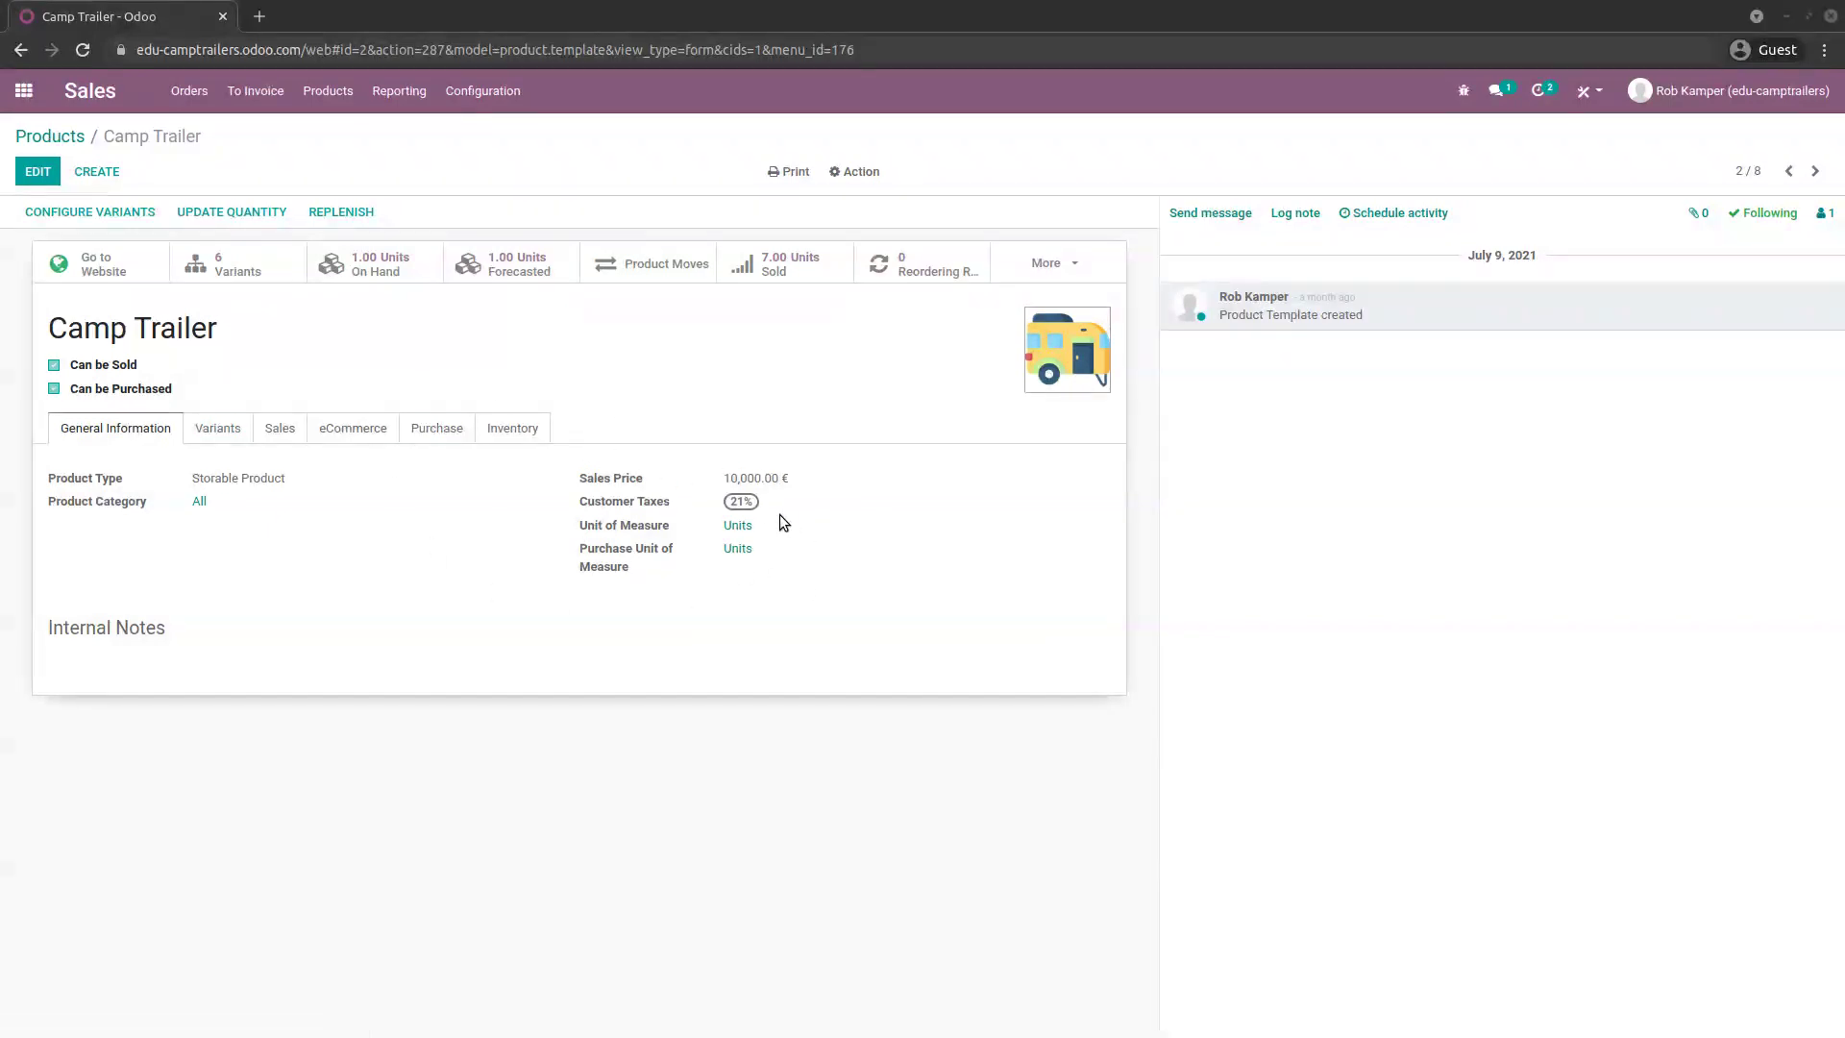
{"action": "left_click", "coordinate": [69, 215]}
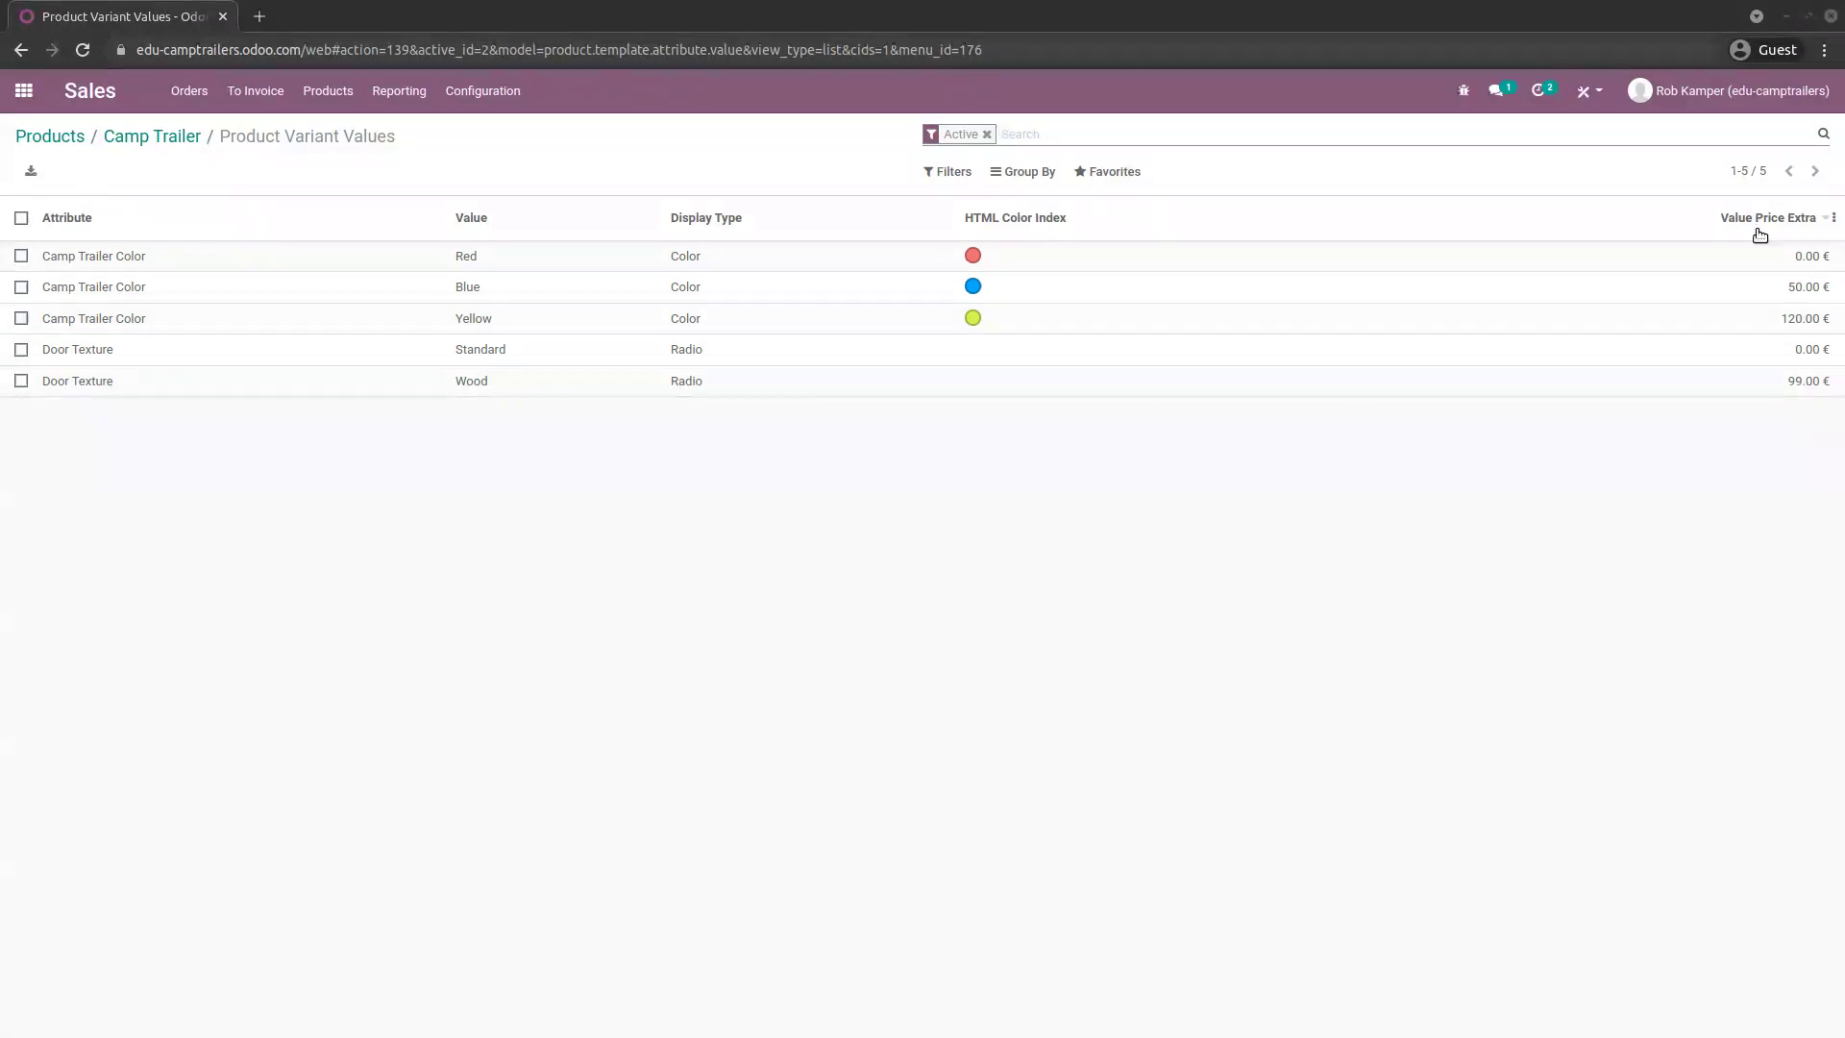
{"action": "mouse_move", "coordinate": [1789, 223]}
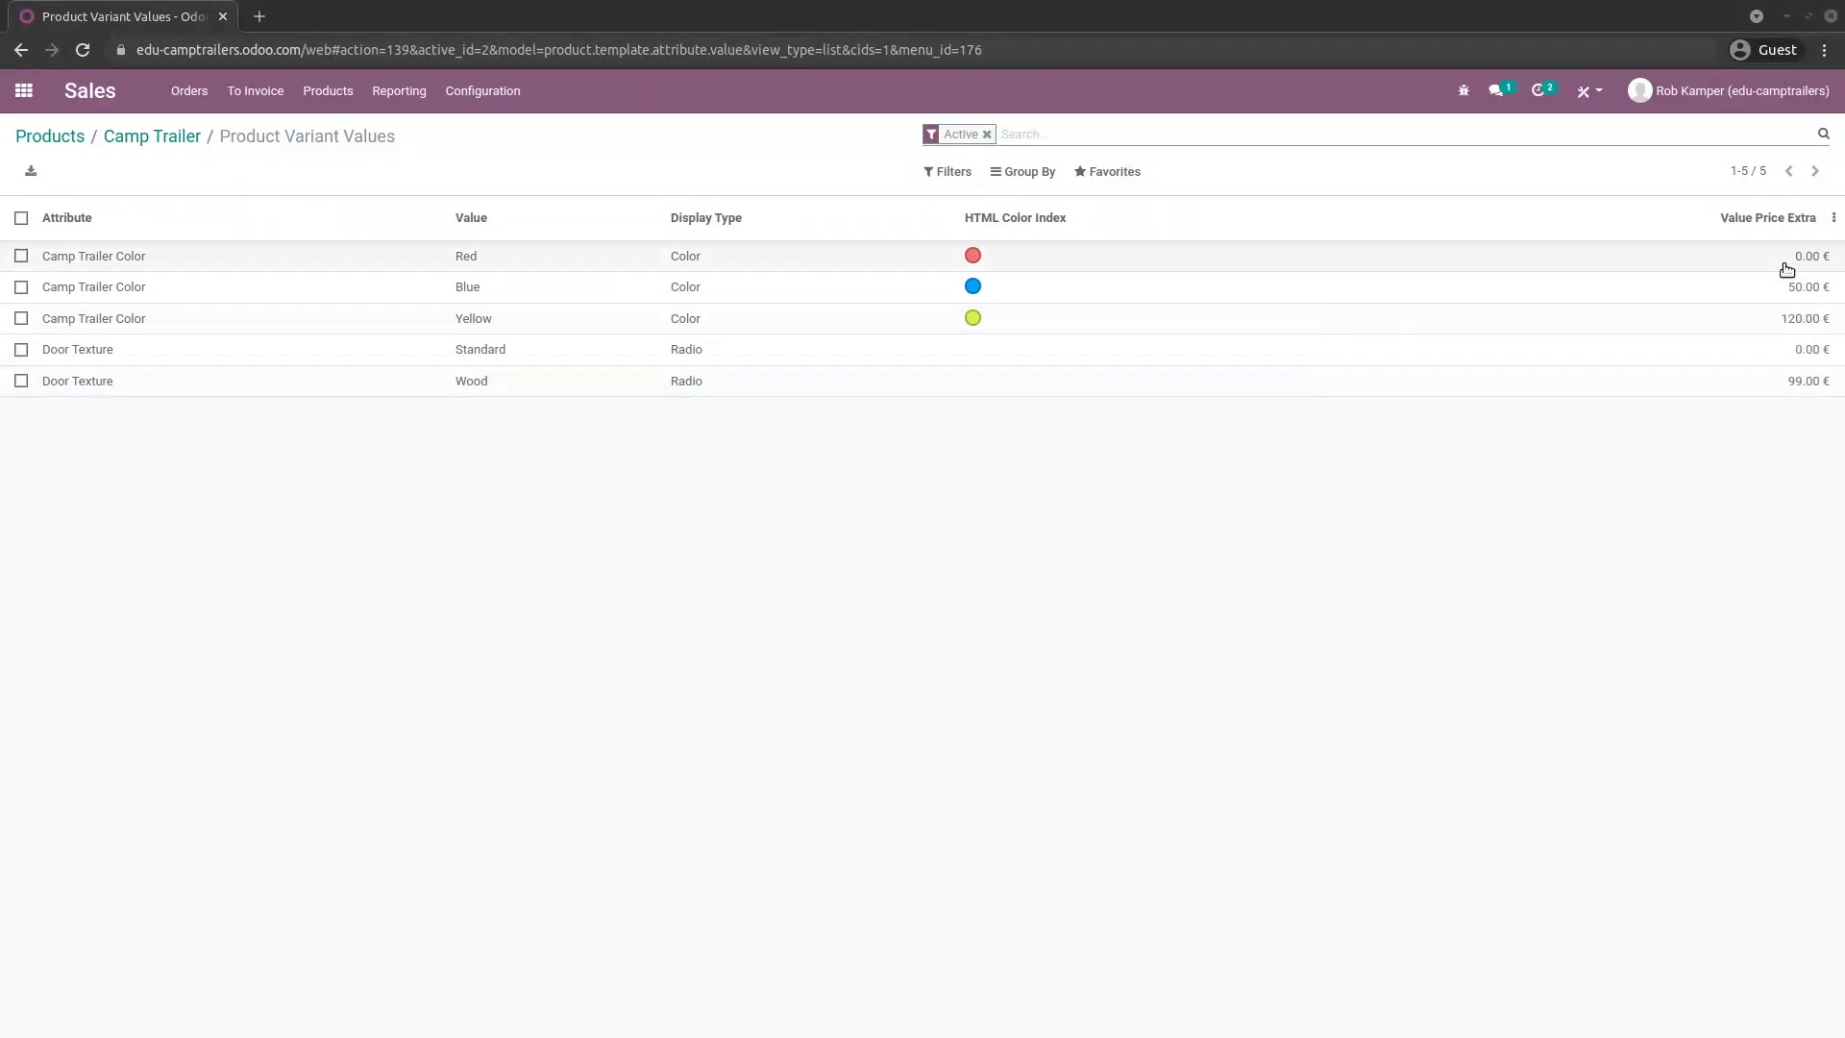
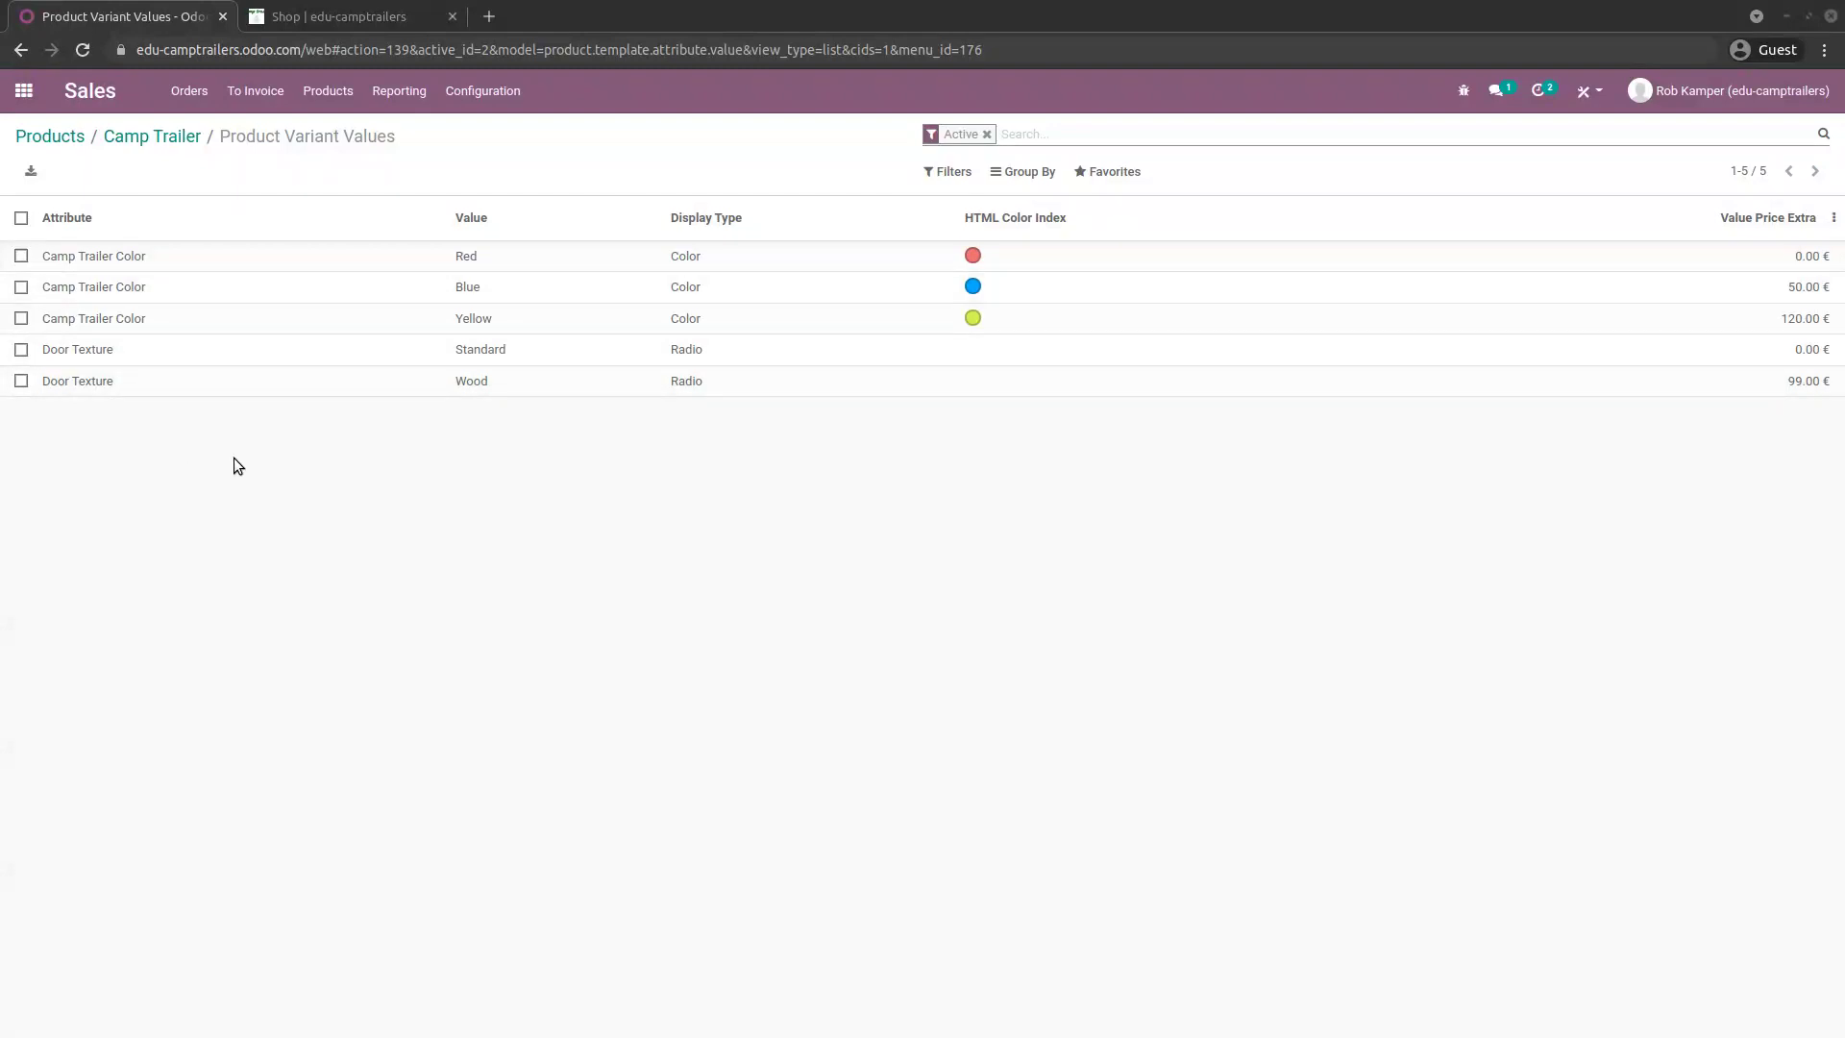
- Switch to the web shop, open the Camp Trailer page, and choose the Wood door texture with the custom yellow color
{"action": "left_click", "coordinate": [301, 16]}
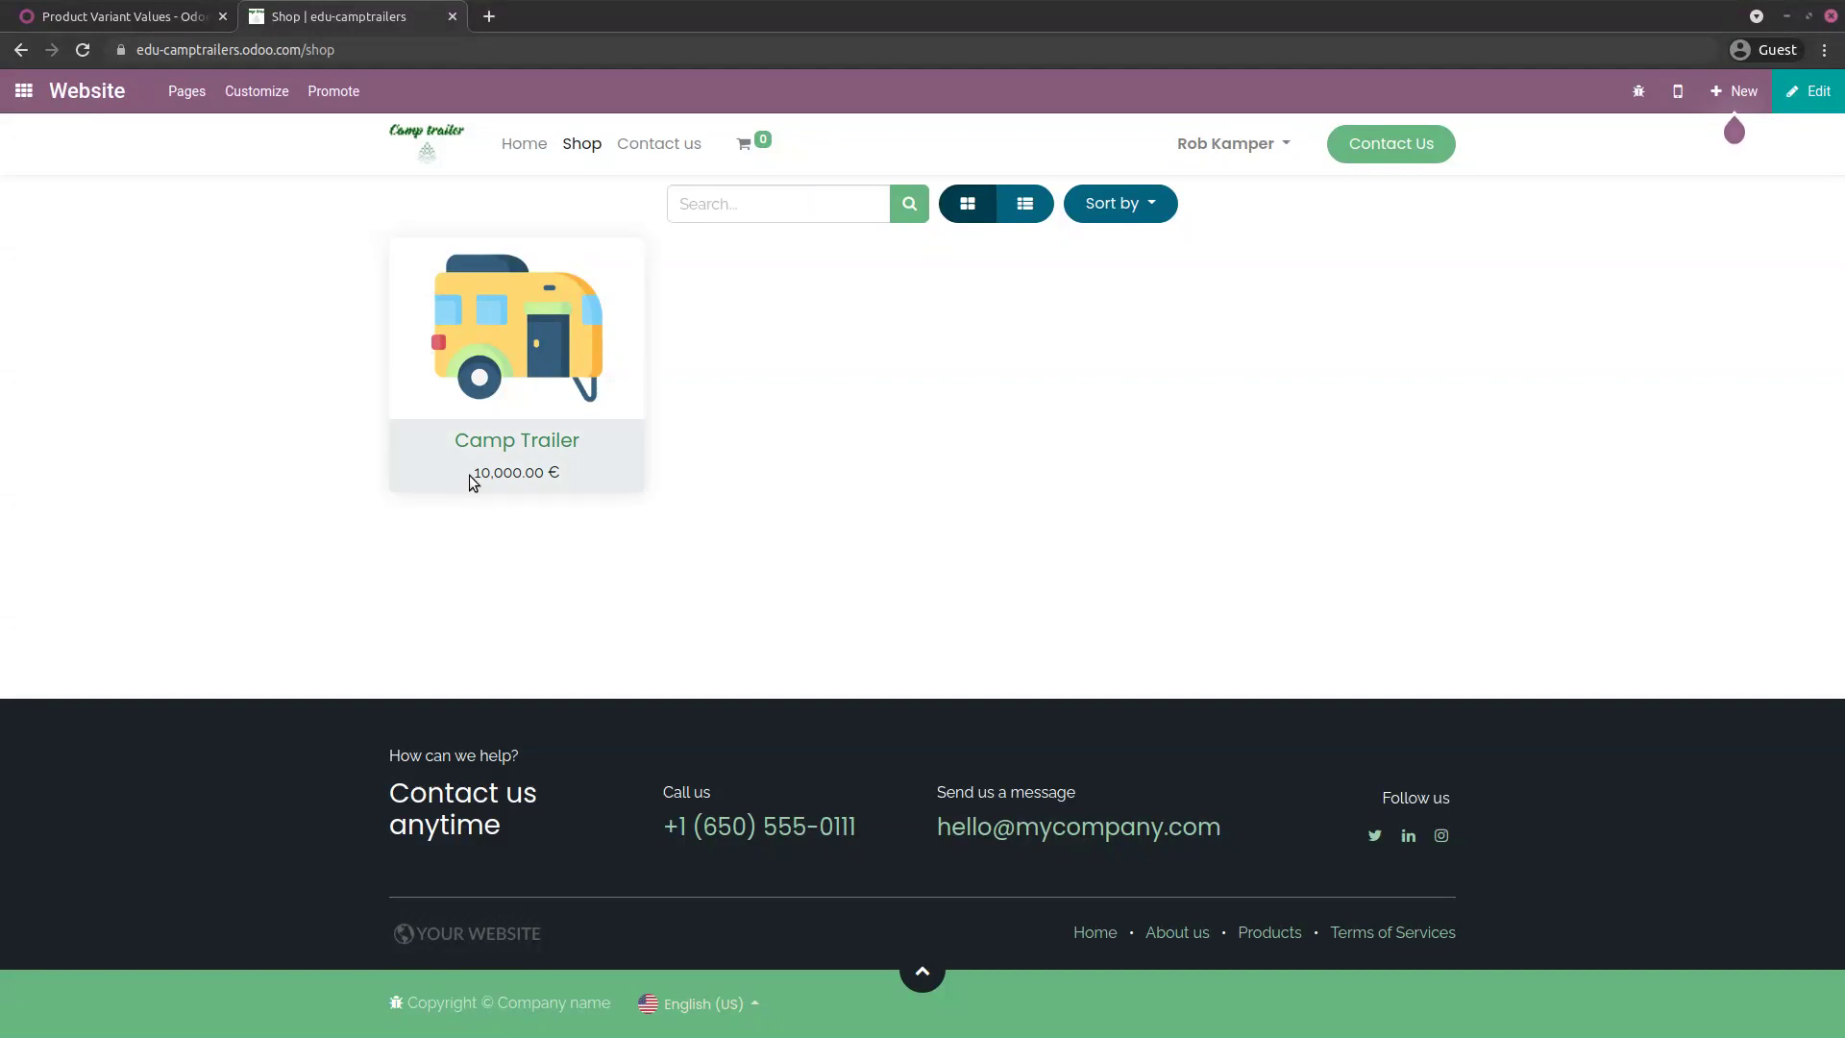
{"action": "left_click", "coordinate": [478, 329]}
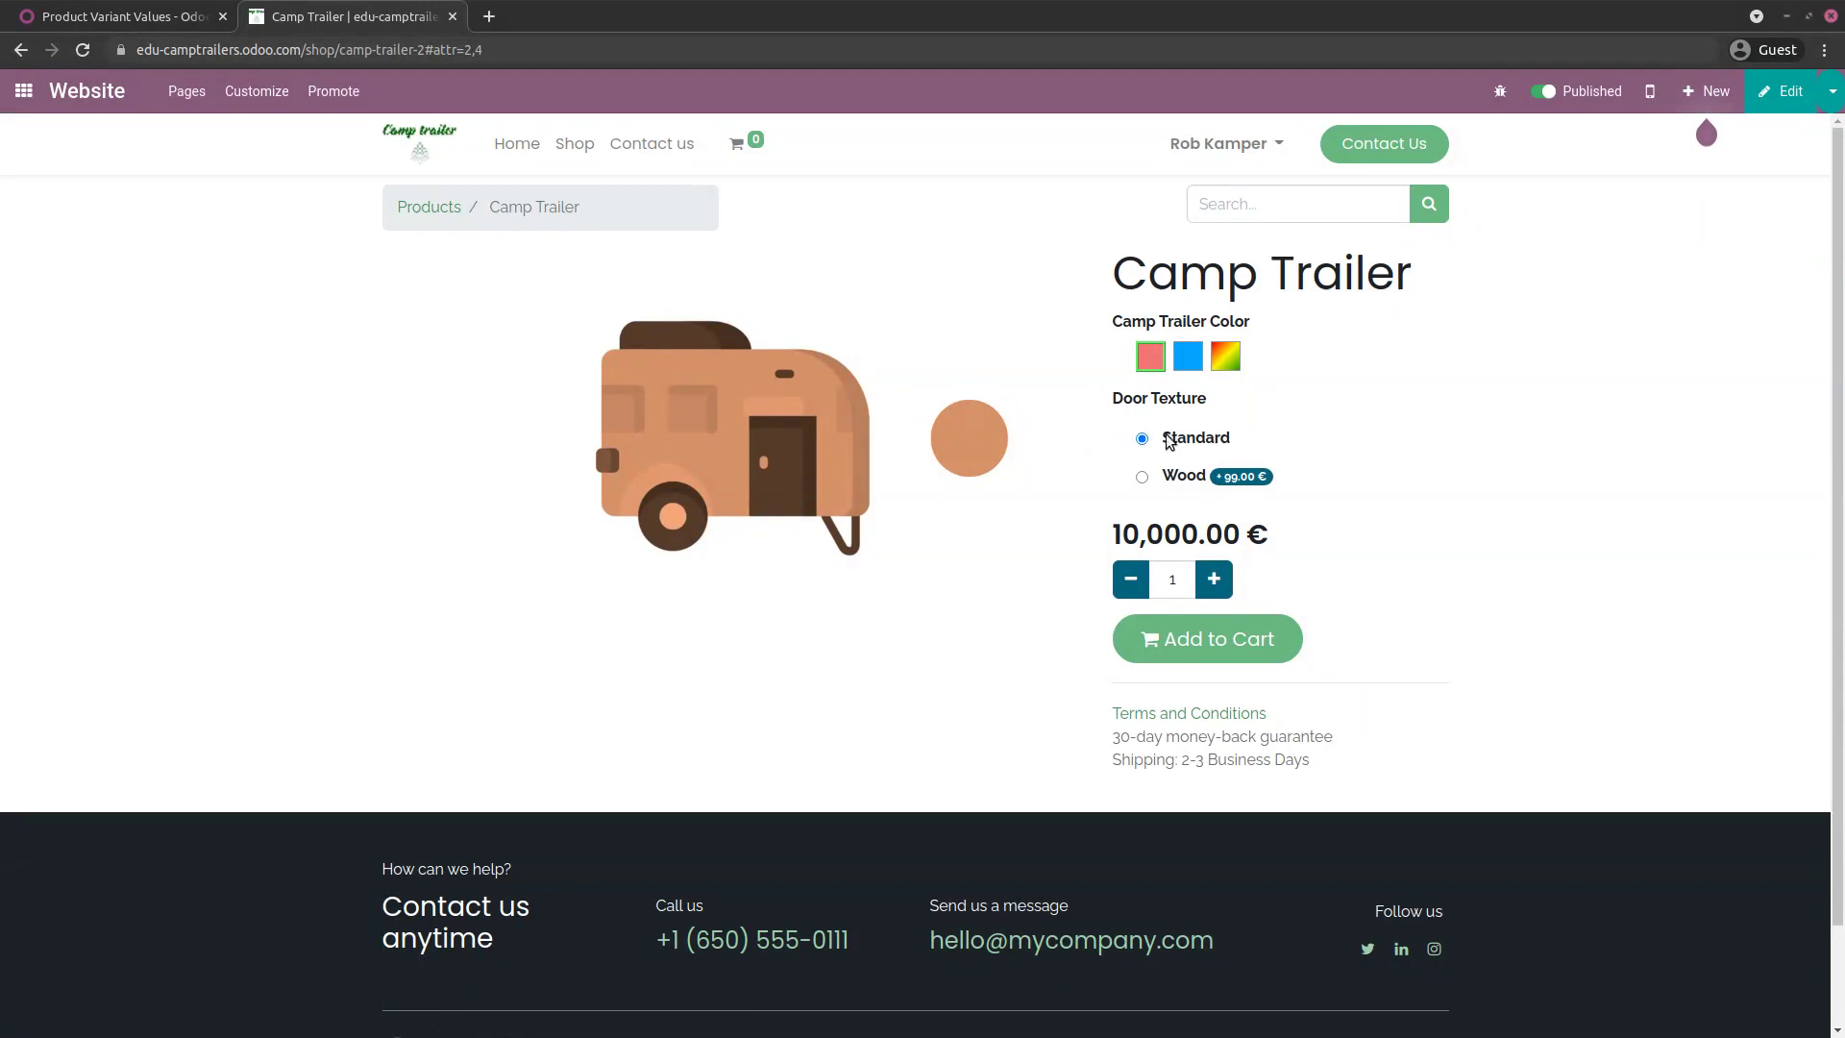
{"action": "left_click", "coordinate": [1141, 478]}
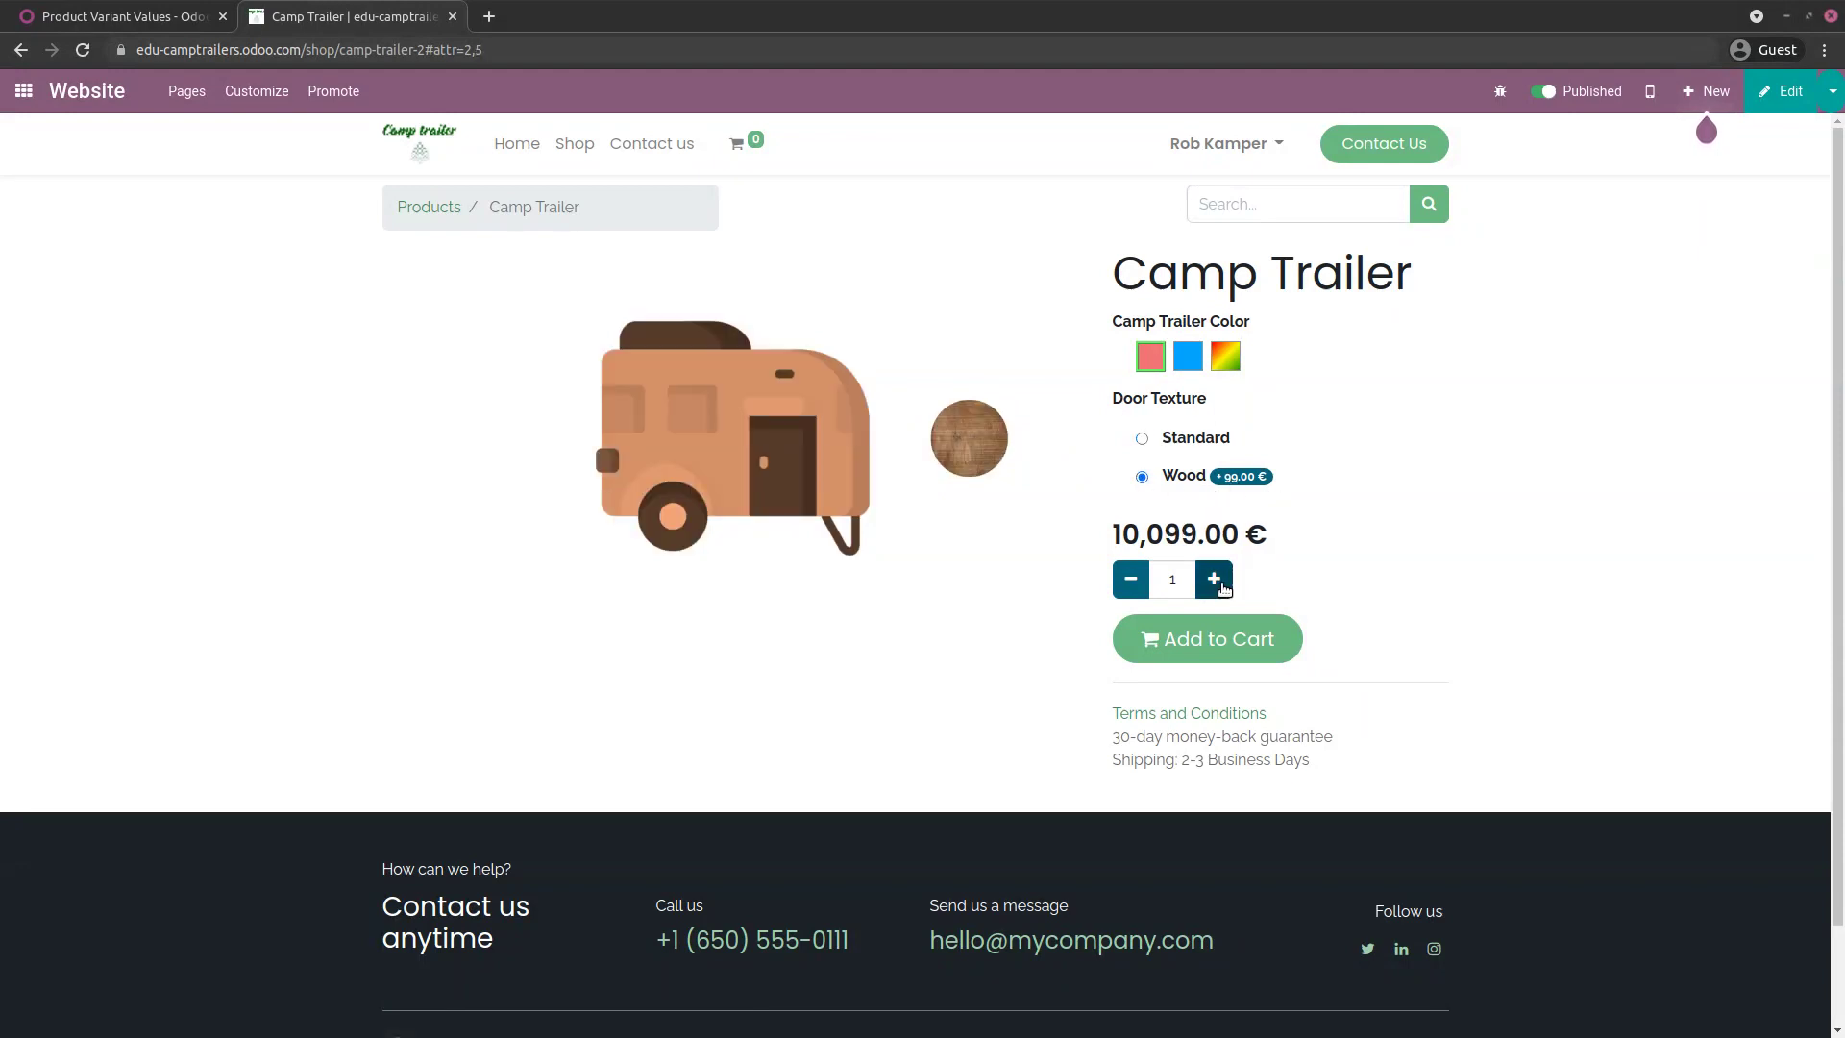
{"action": "left_click", "coordinate": [1220, 355]}
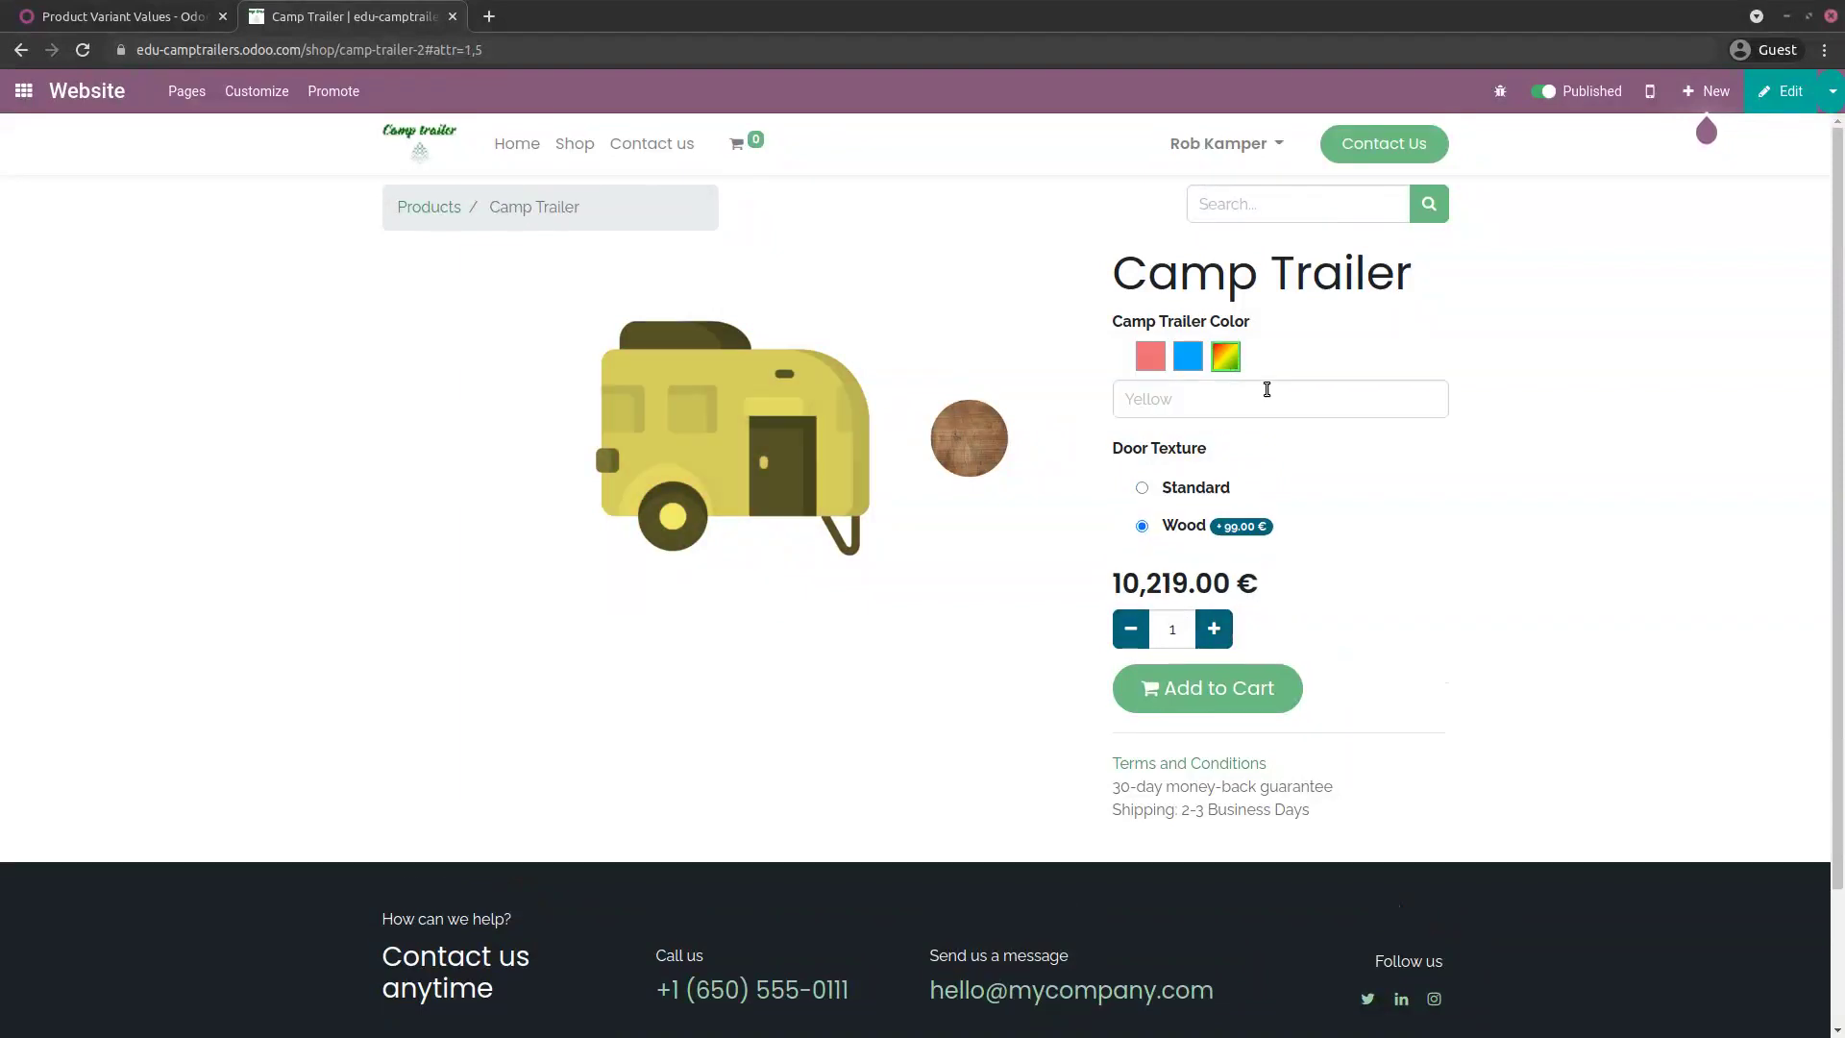
- Try the custom yellow color field with the sample text "azekljhrazkjhre", and clear it again
{"action": "type", "text": "azekljhrazkjhre"}
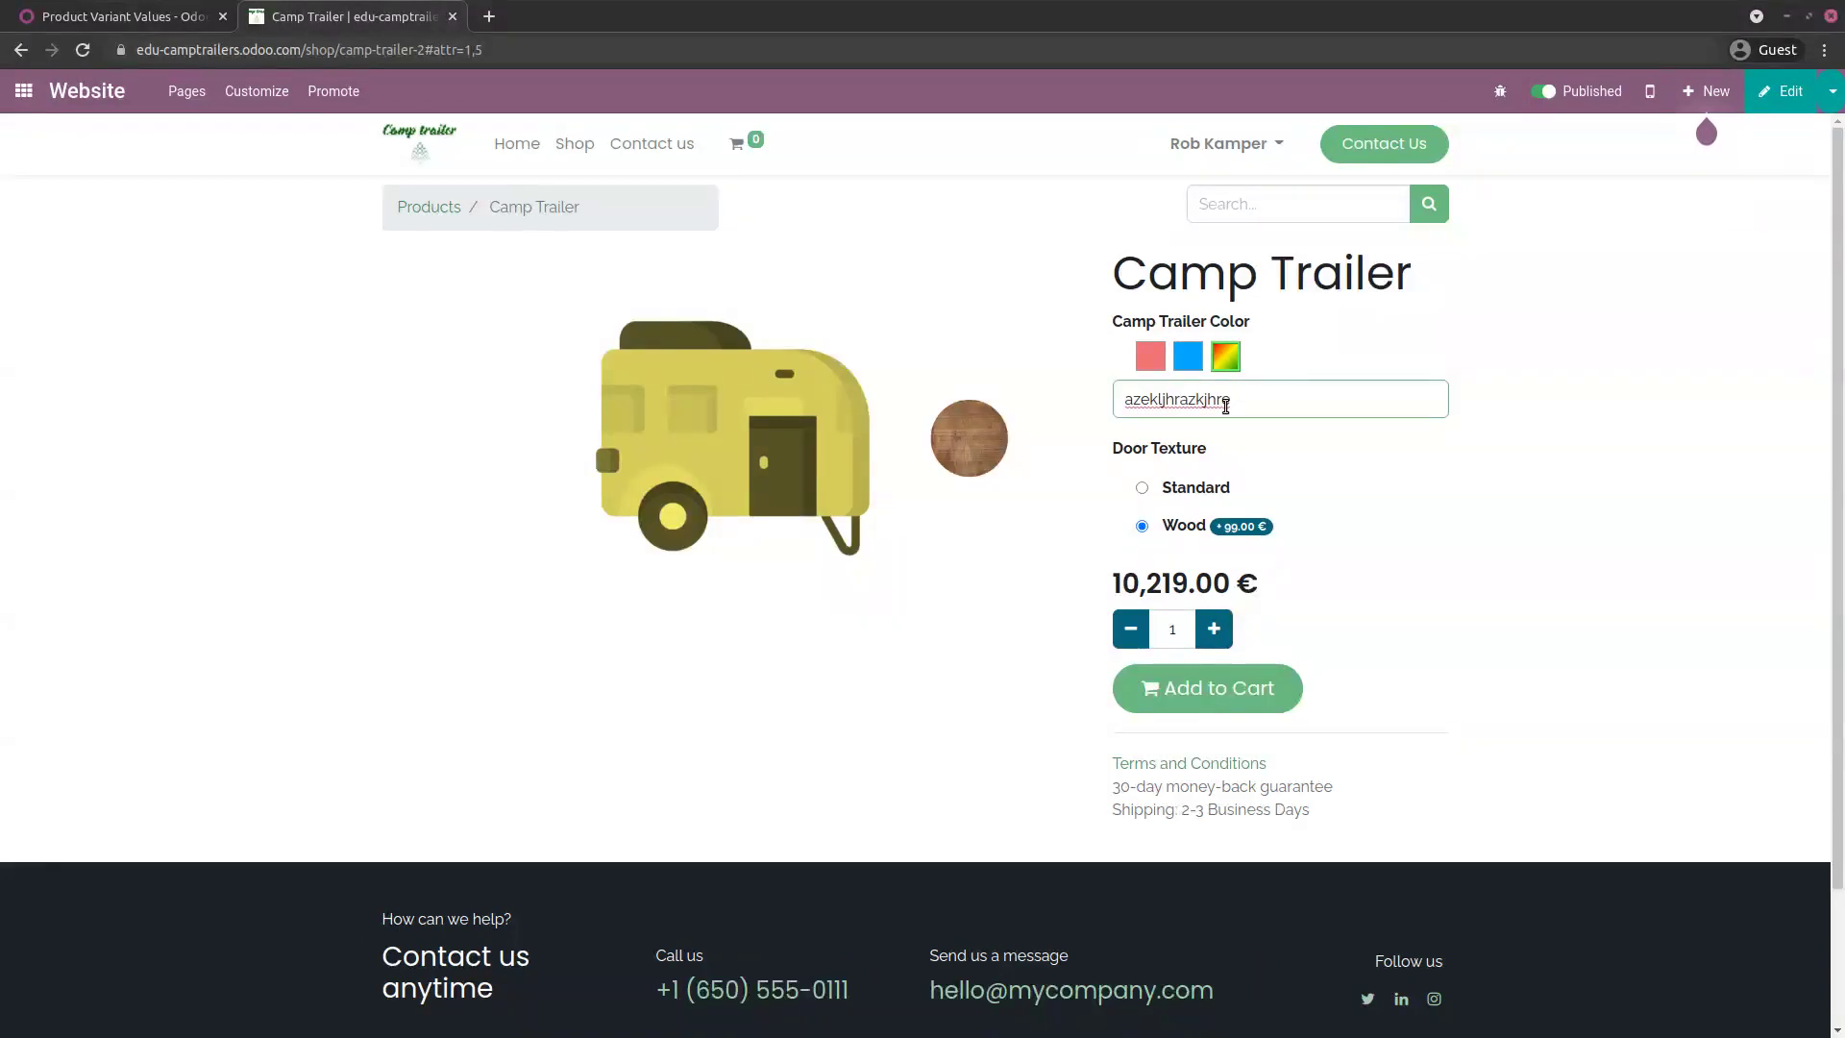
{"action": "key", "text": "BackSpace"}
{"action": "key", "text": "BackSpace"}
{"action": "key", "text": "BackSpace"}
{"action": "key", "text": "BackSpace"}
{"action": "key", "text": "BackSpace"}
{"action": "key", "text": "BackSpace"}
{"action": "key", "text": "BackSpace"}
{"action": "key", "text": "BackSpace"}
{"action": "key", "text": "BackSpace"}
{"action": "key", "text": "BackSpace"}
{"action": "key", "text": "BackSpace"}
{"action": "key", "text": "BackSpace"}
{"action": "key", "text": "BackSpace"}
{"action": "key", "text": "BackSpace"}
{"action": "key", "text": "BackSpace"}
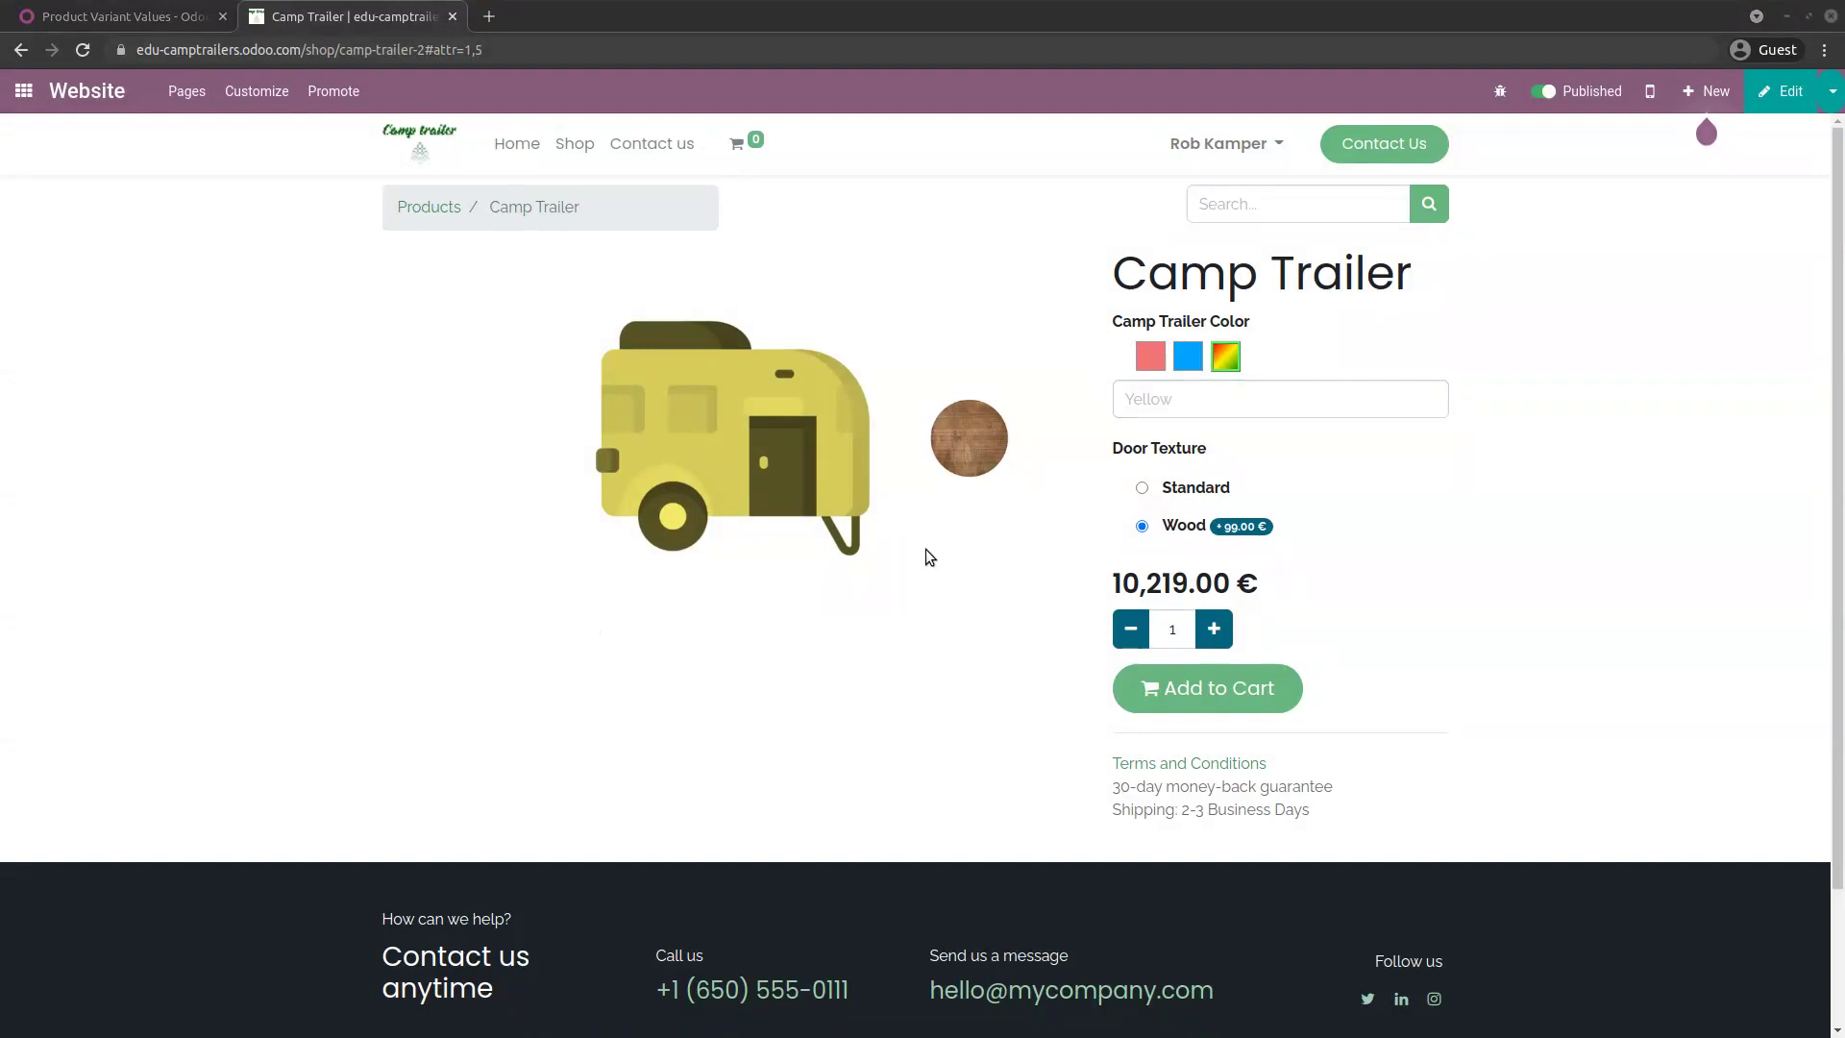
- Return to the Camp Trailer product record in Sales and check its eCommerce availability setting
{"action": "left_click", "coordinate": [157, 7]}
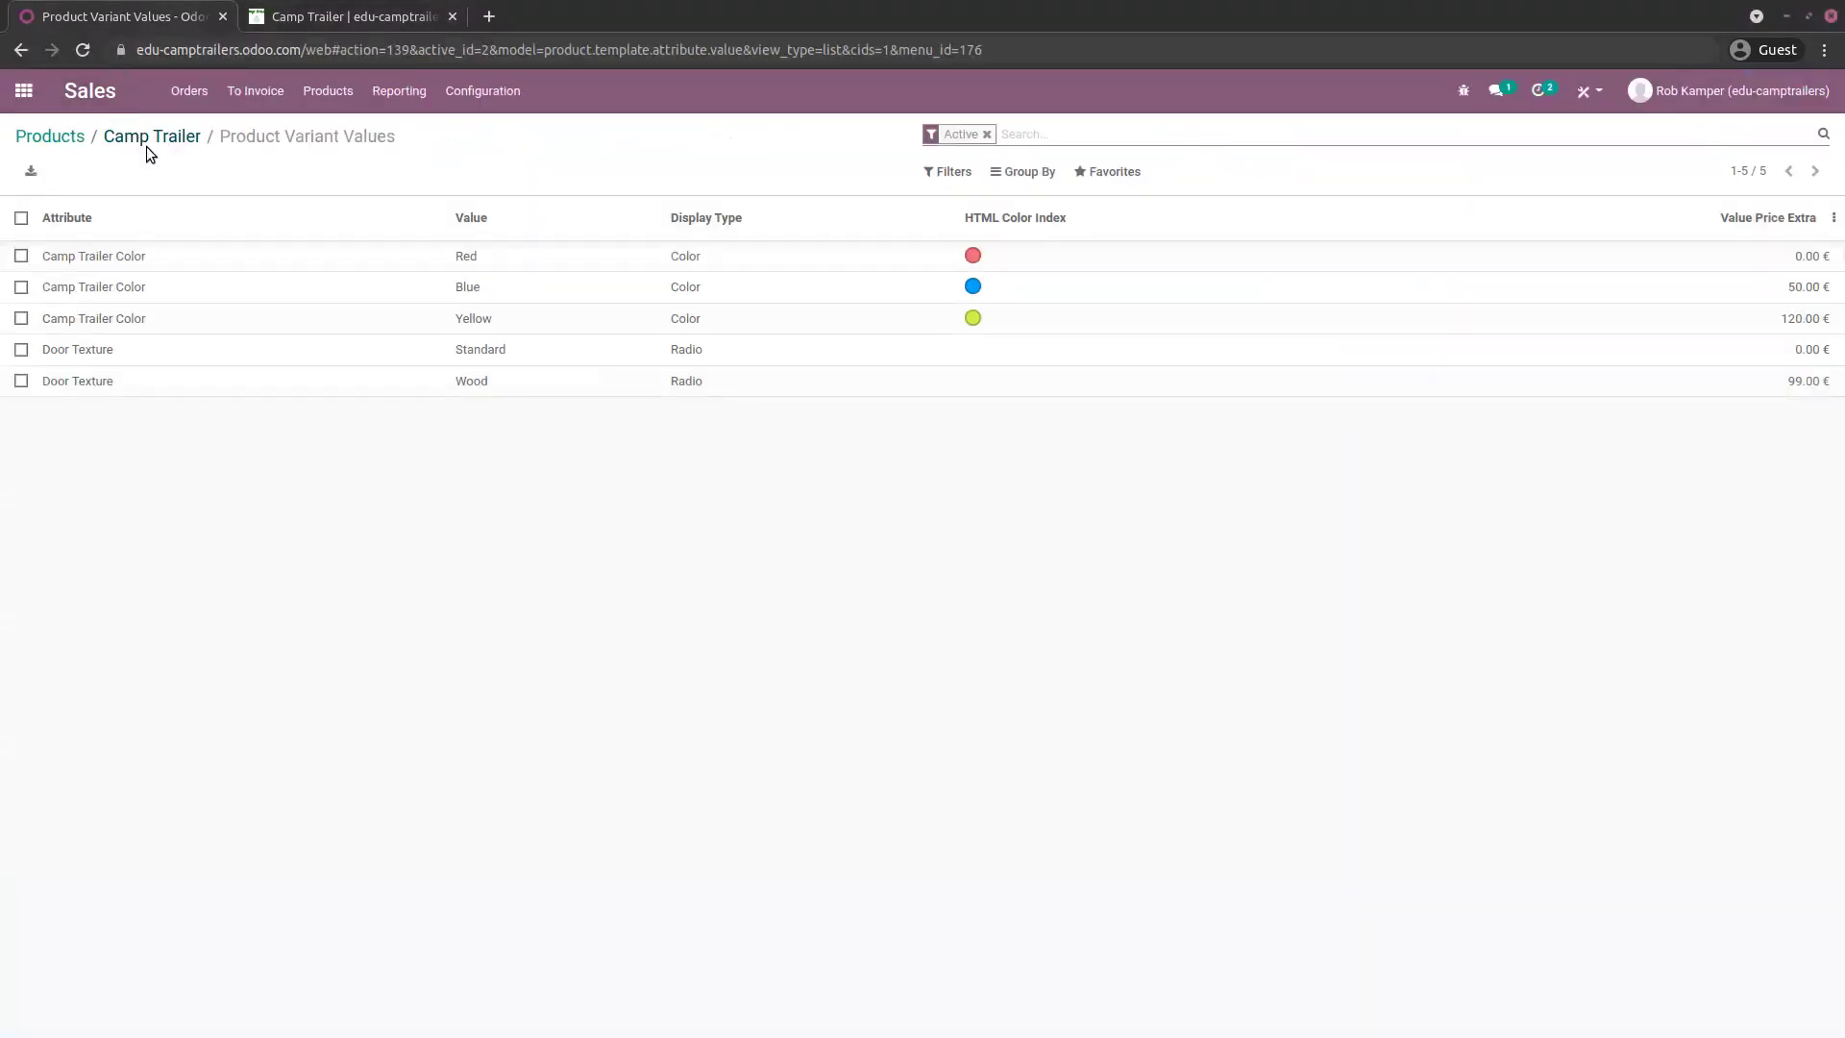
{"action": "mouse_move", "coordinate": [331, 237]}
{"action": "key", "text": "alt+Left"}
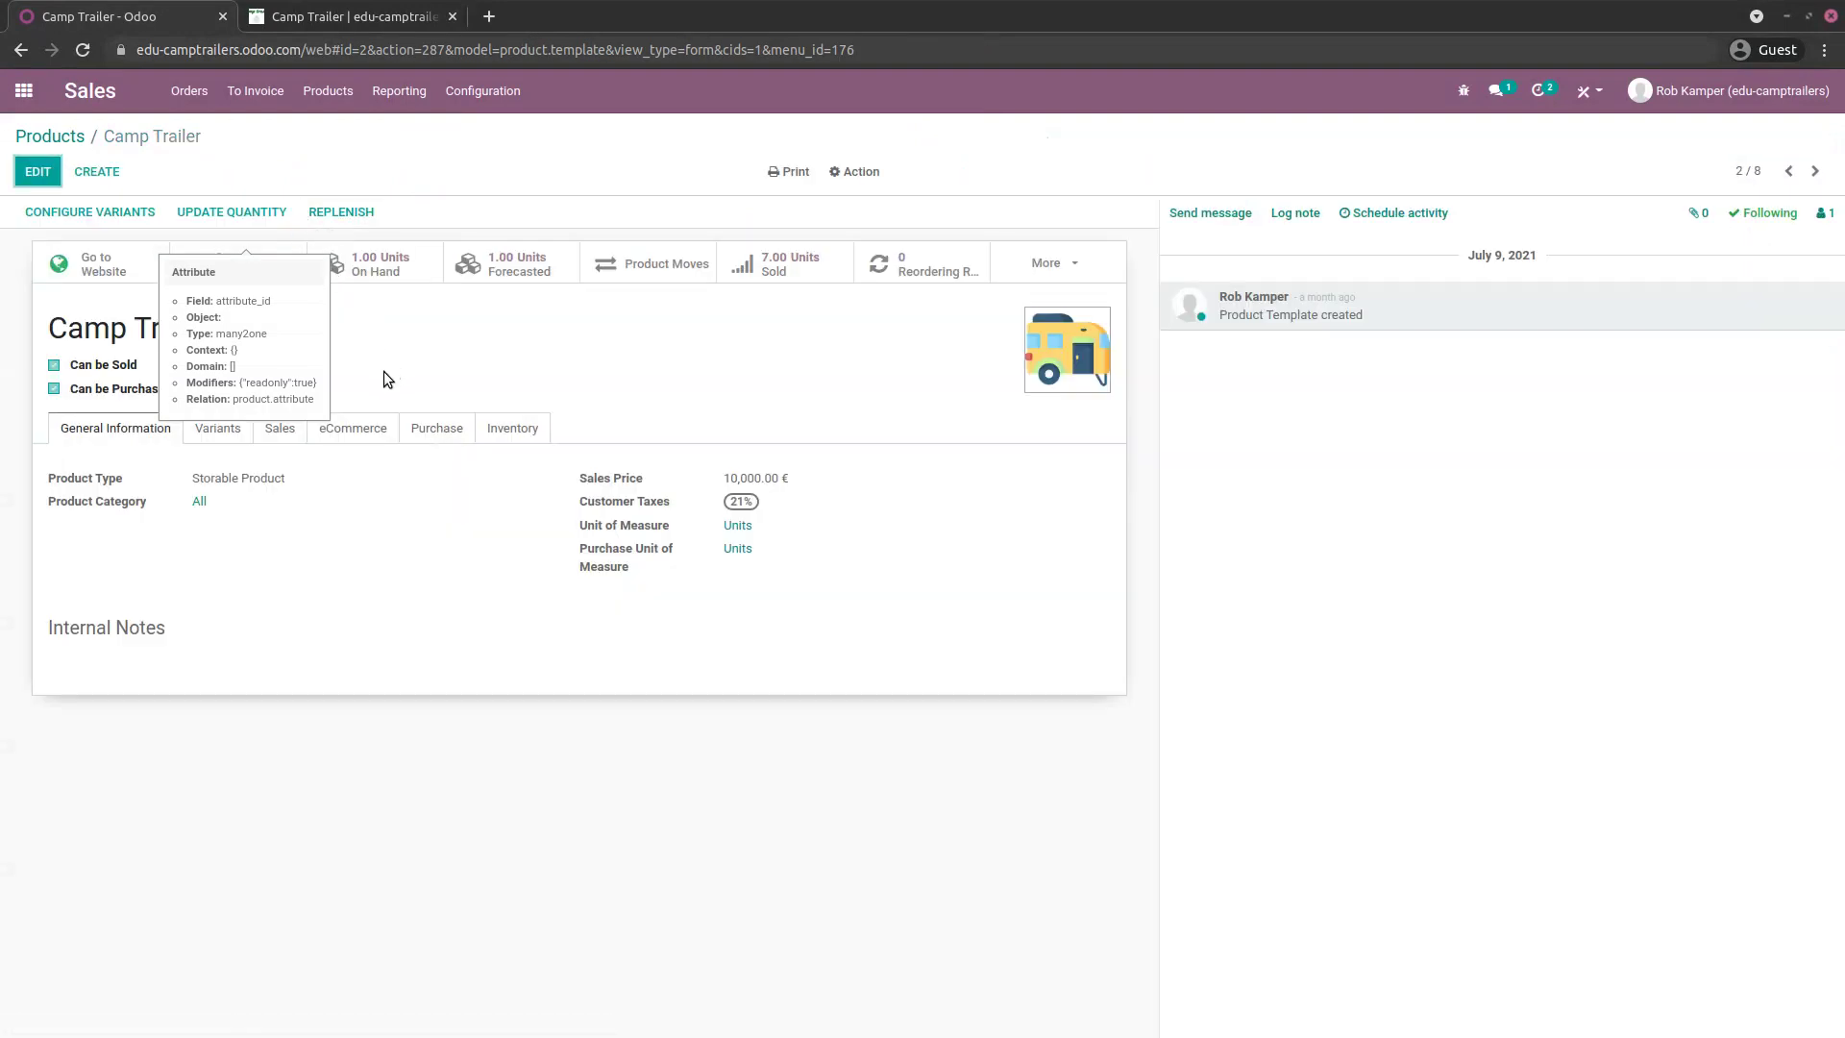
{"action": "left_click", "coordinate": [353, 435]}
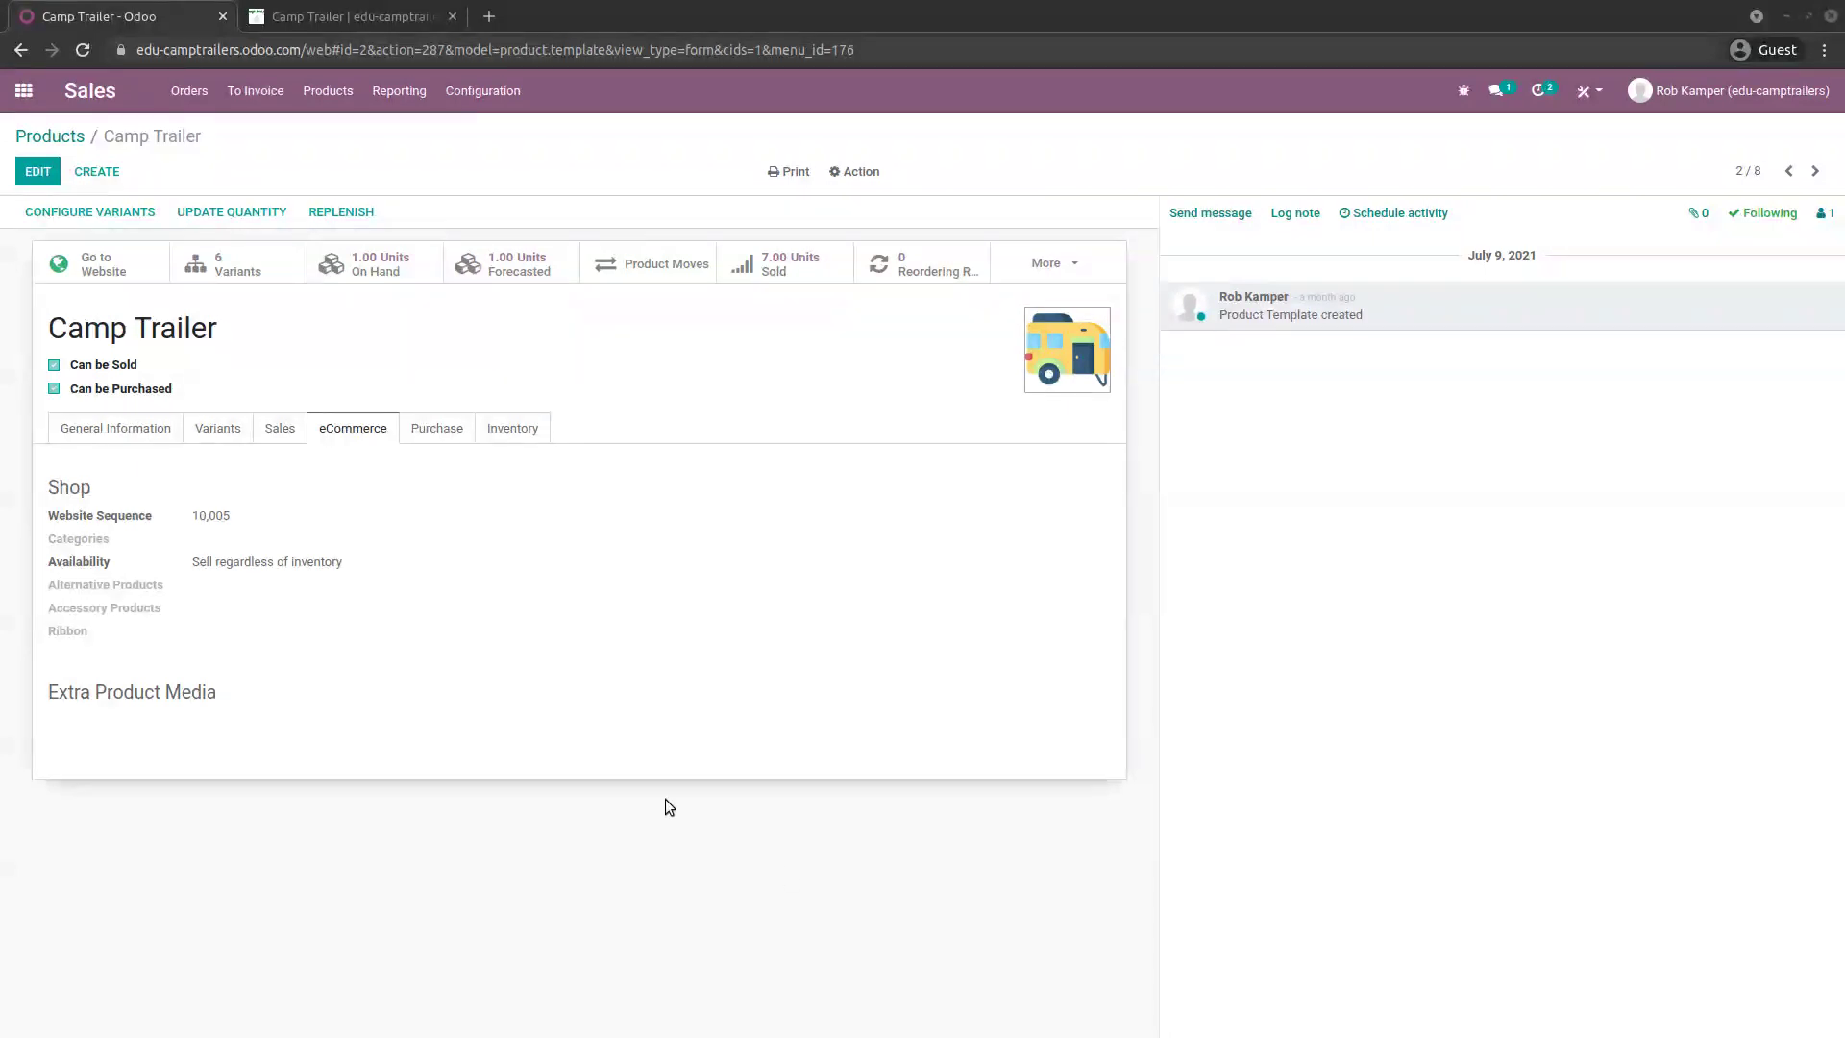
{"action": "left_click_drag", "start_coordinate": [192, 561], "coordinate": [355, 570]}
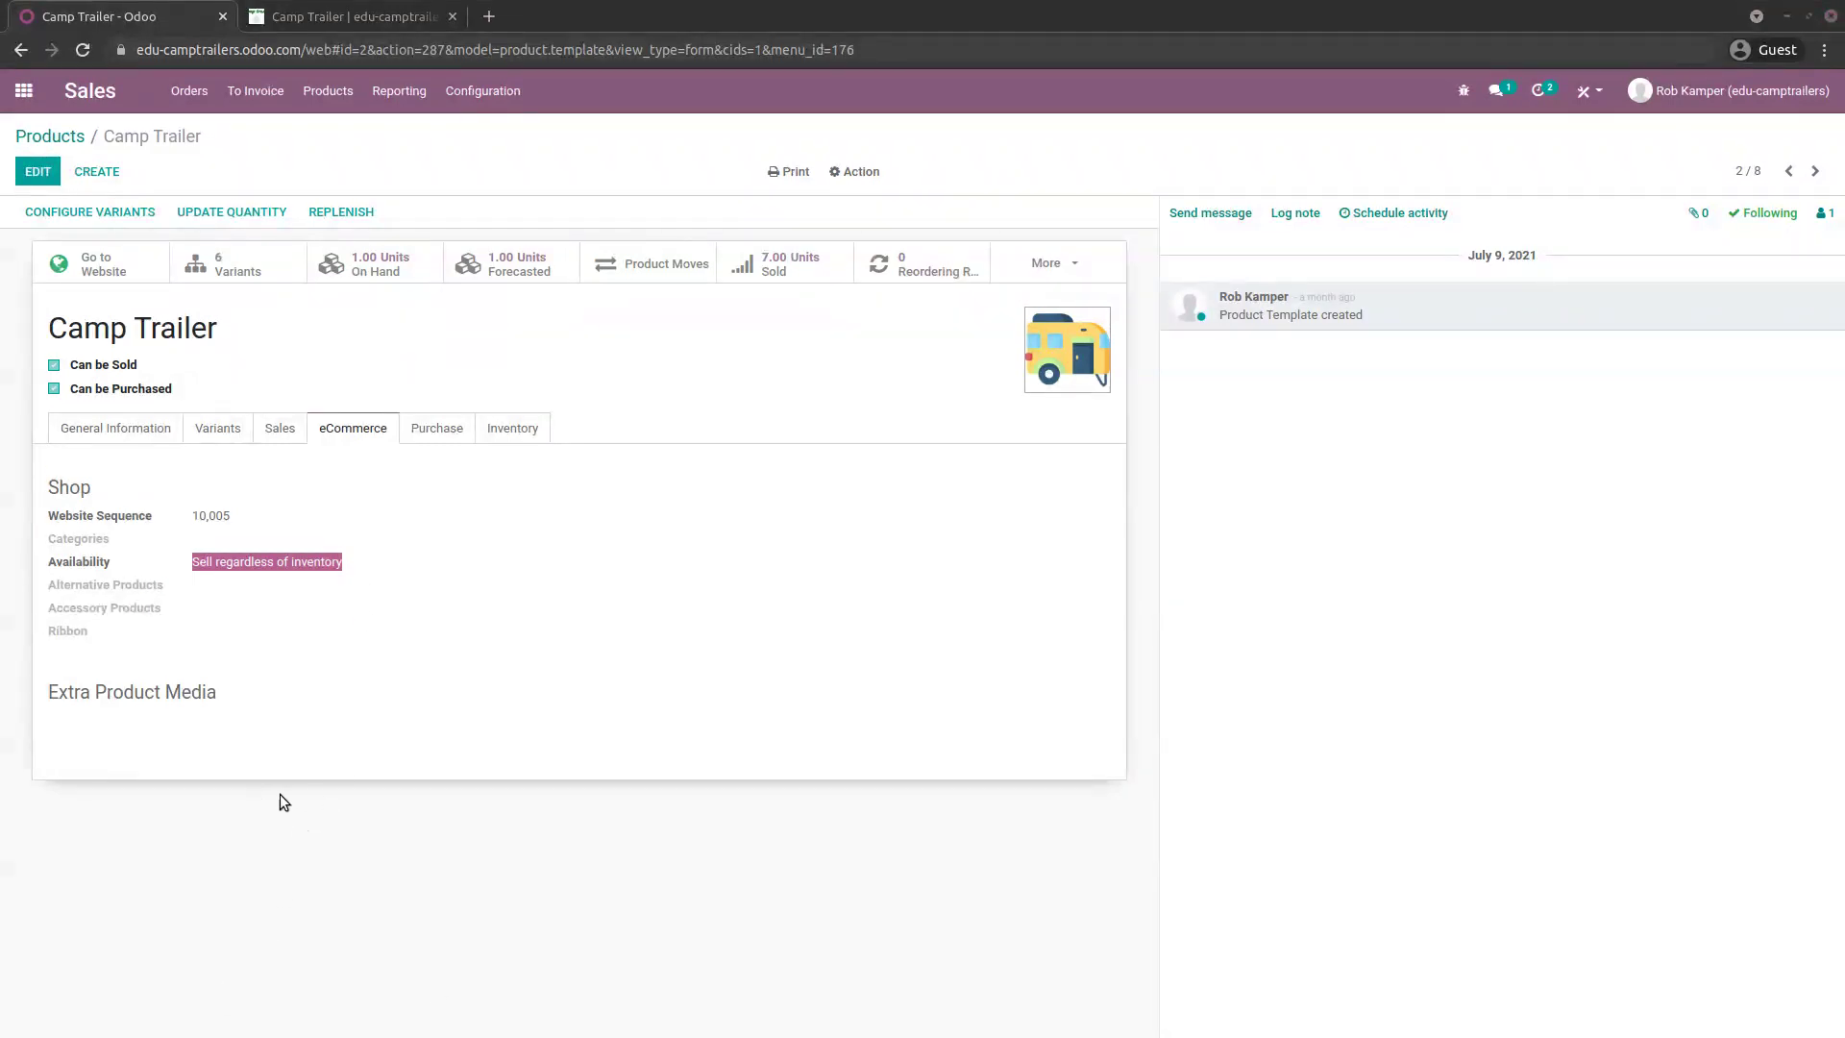
- Search the general settings for "multi" and check the Multi-Step Routes option for Inventory
{"action": "left_click", "coordinate": [21, 92]}
{"action": "left_click", "coordinate": [1259, 423]}
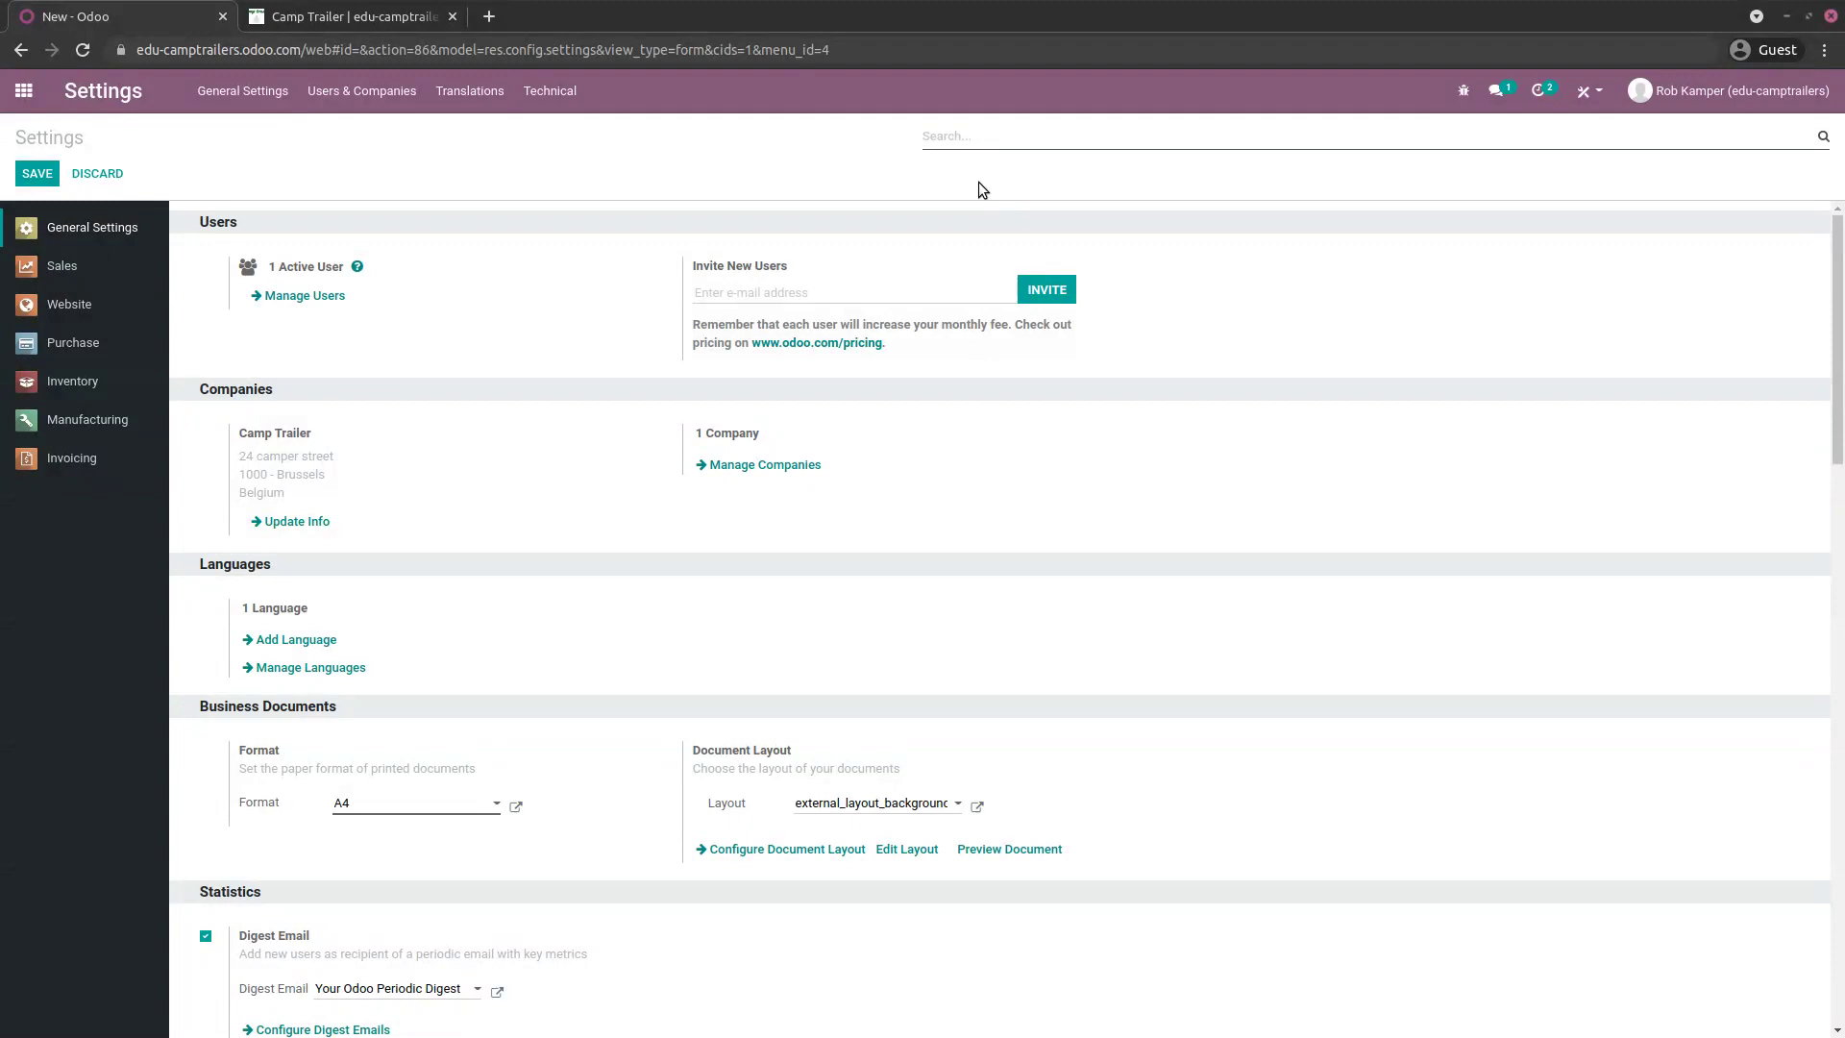
{"action": "type", "text": "multi"}
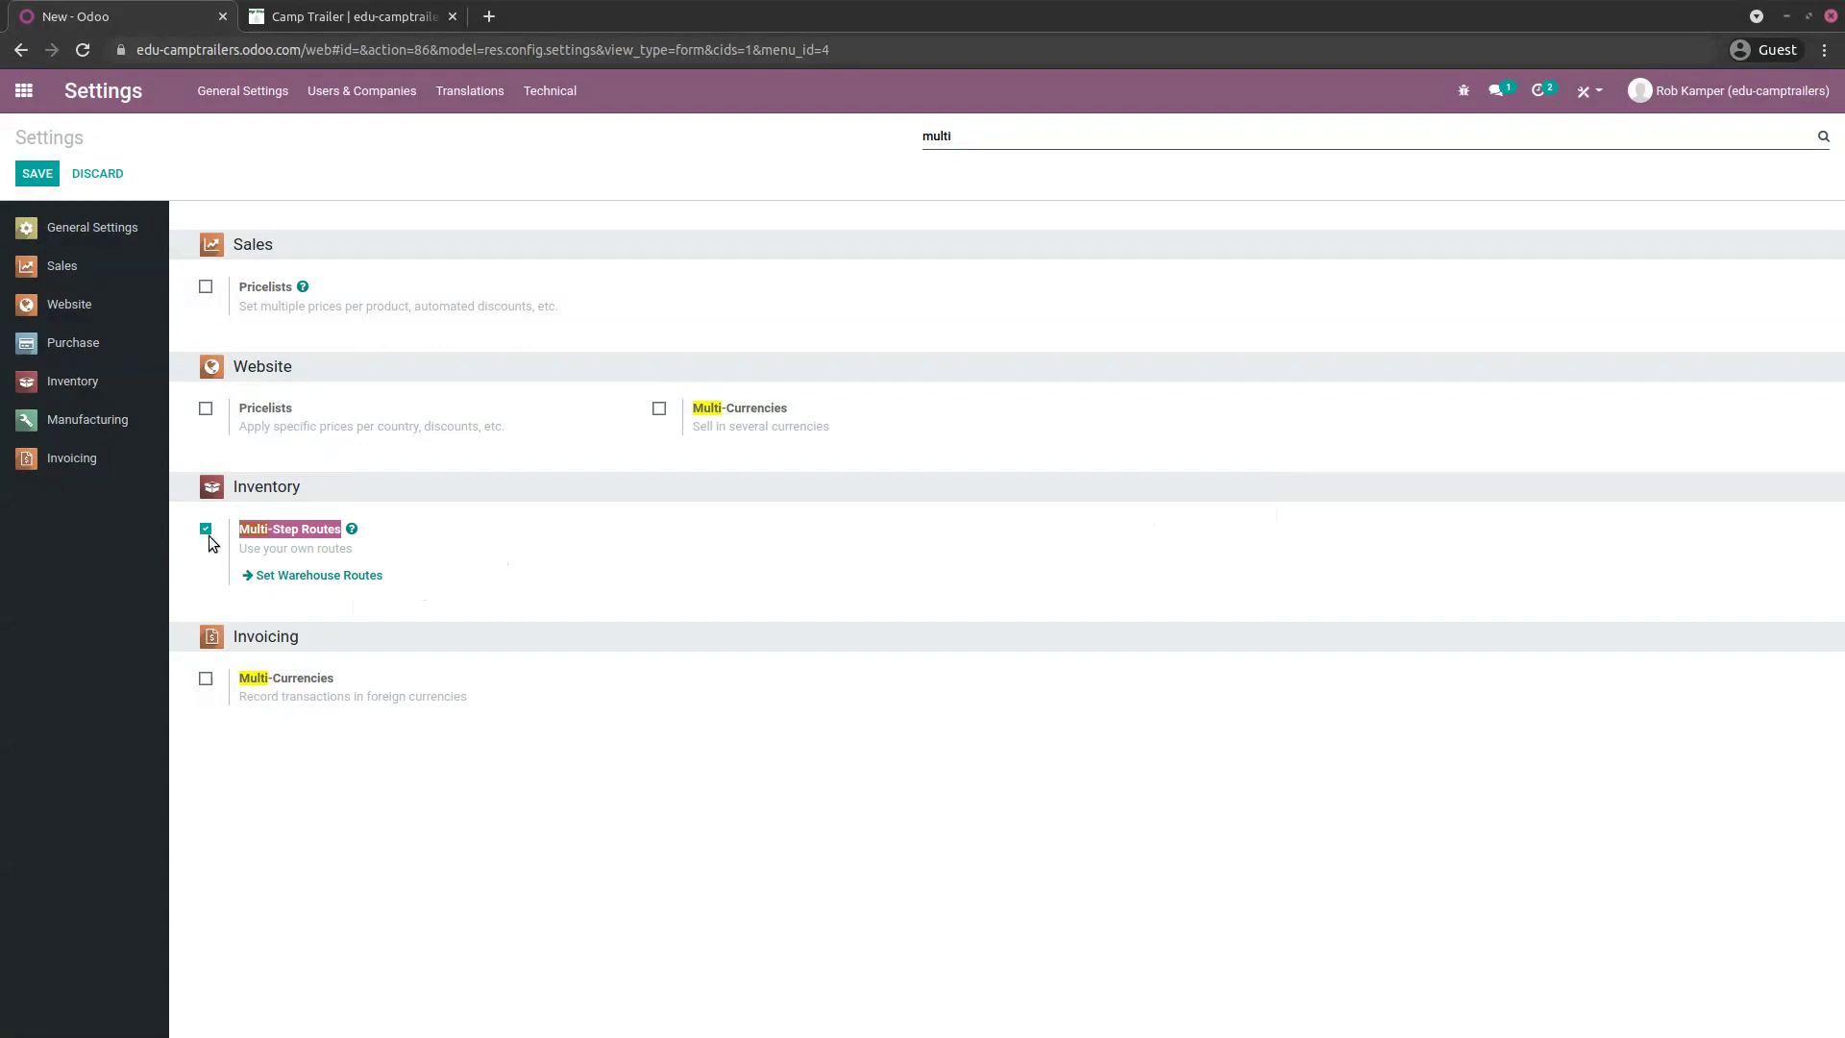
- Open the list of warehouse routes in the Inventory app's configuration
{"action": "left_click", "coordinate": [22, 106]}
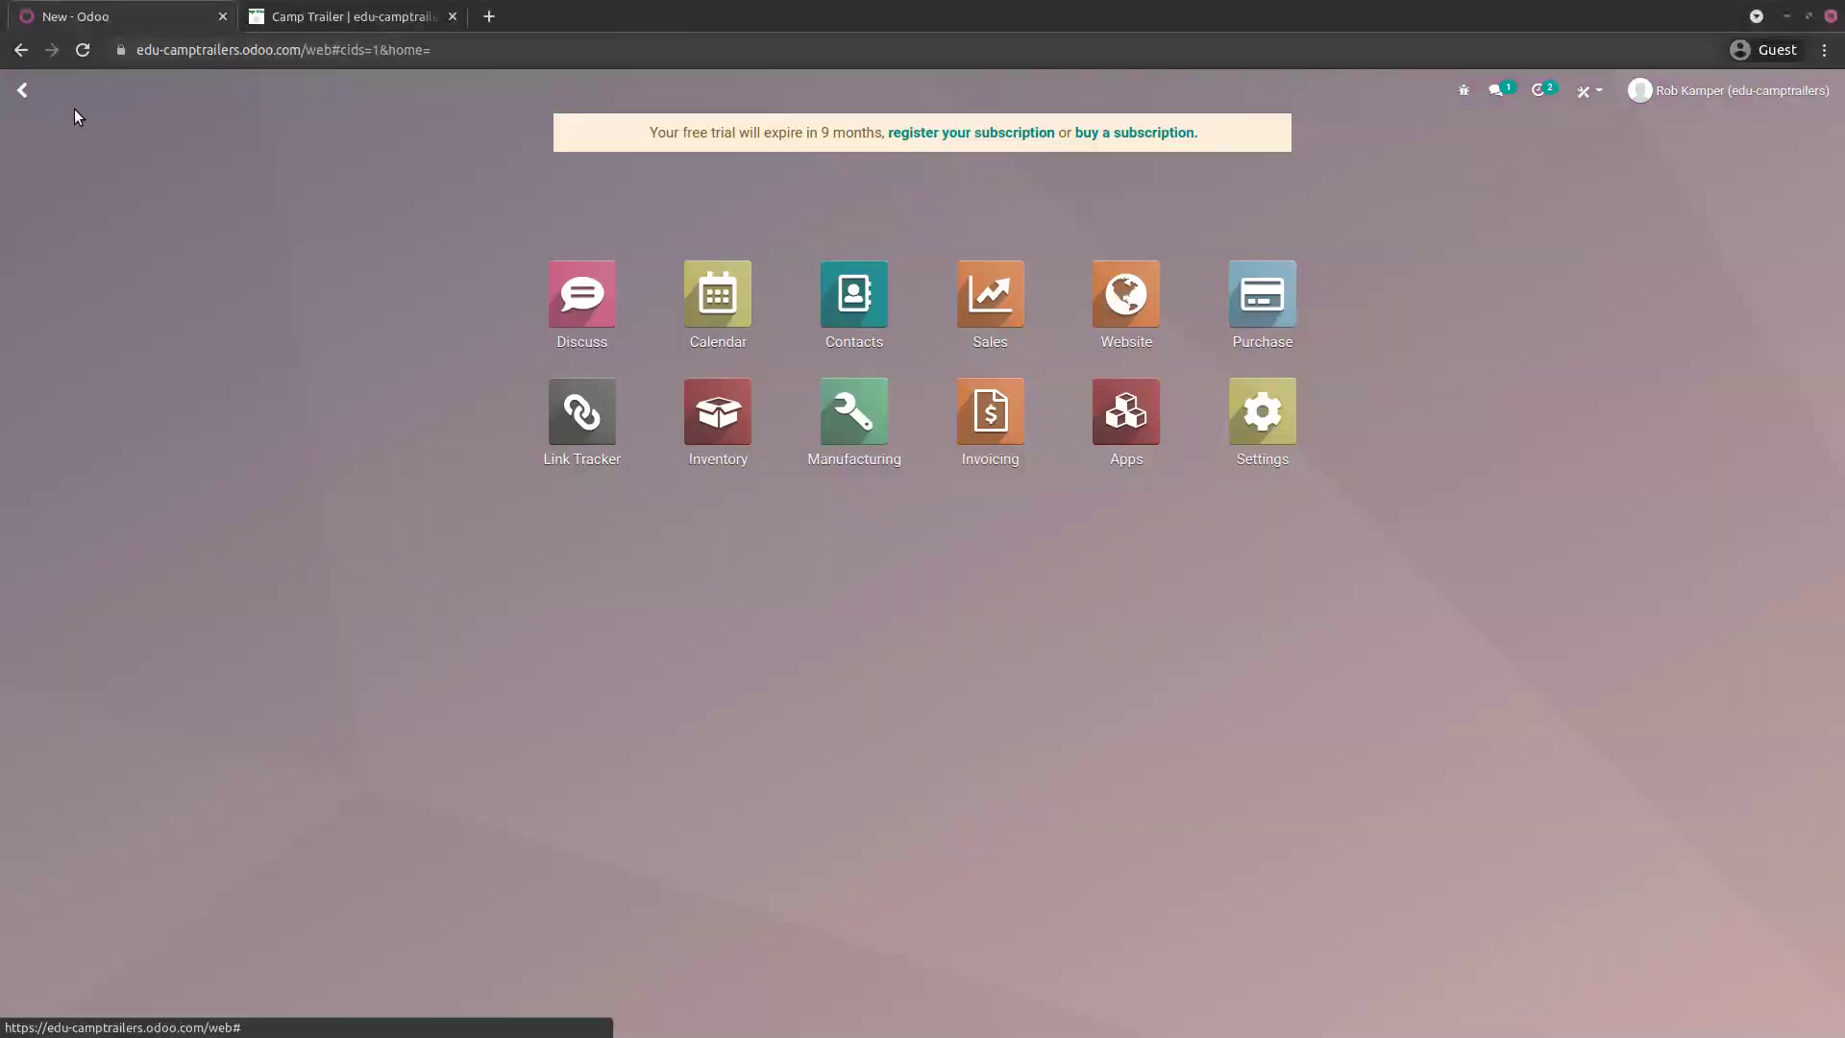
{"action": "left_click", "coordinate": [715, 423]}
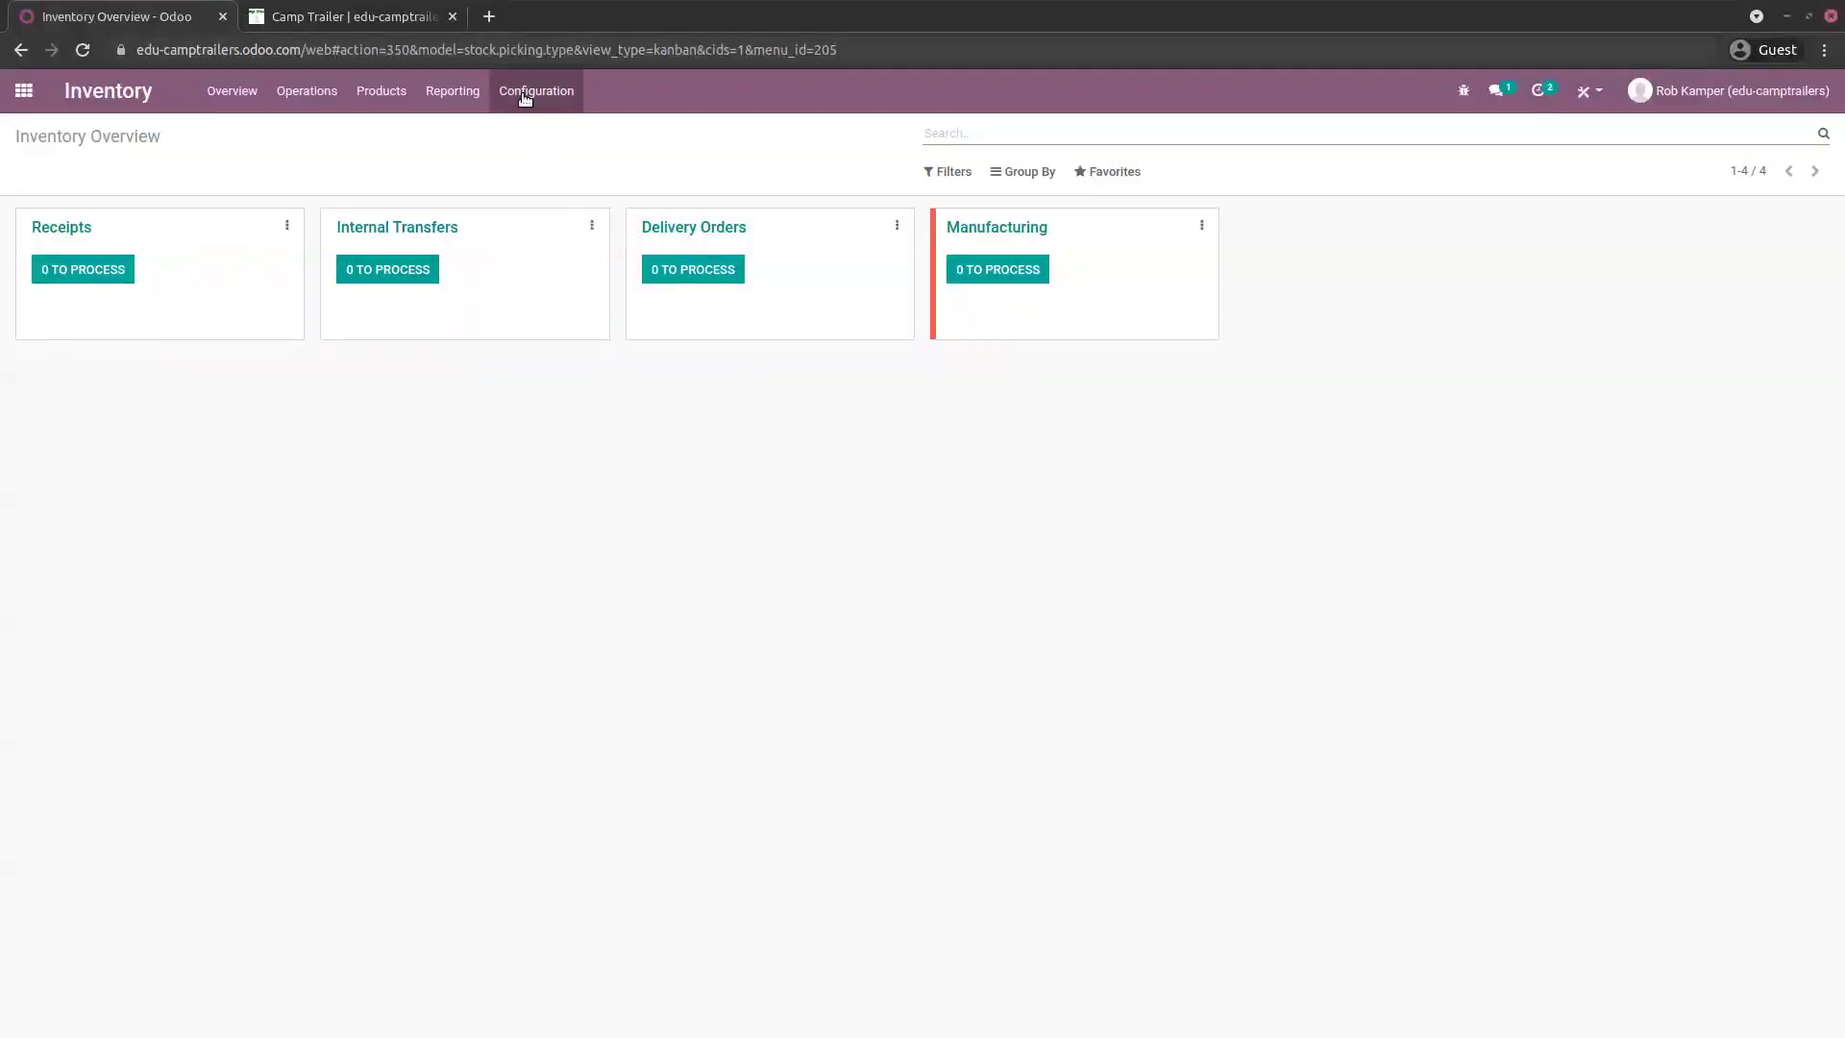
{"action": "left_click", "coordinate": [534, 90]}
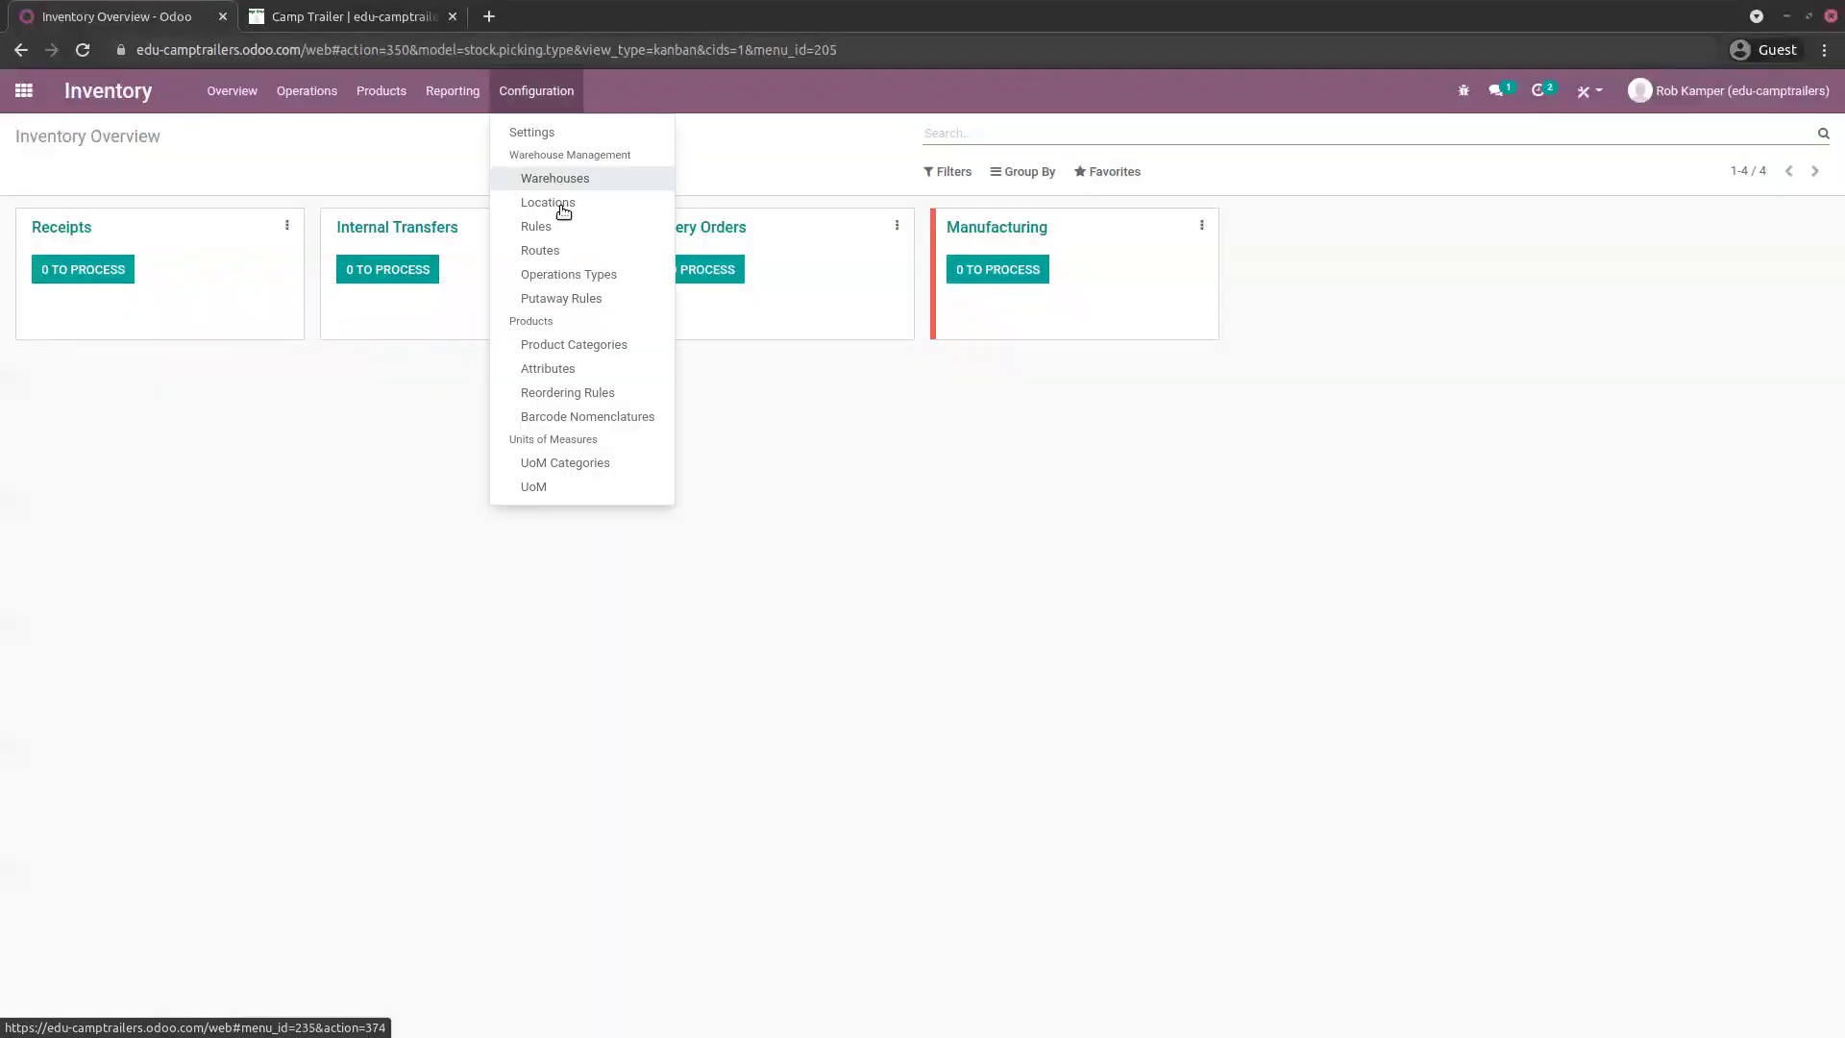
{"action": "left_click", "coordinate": [539, 252]}
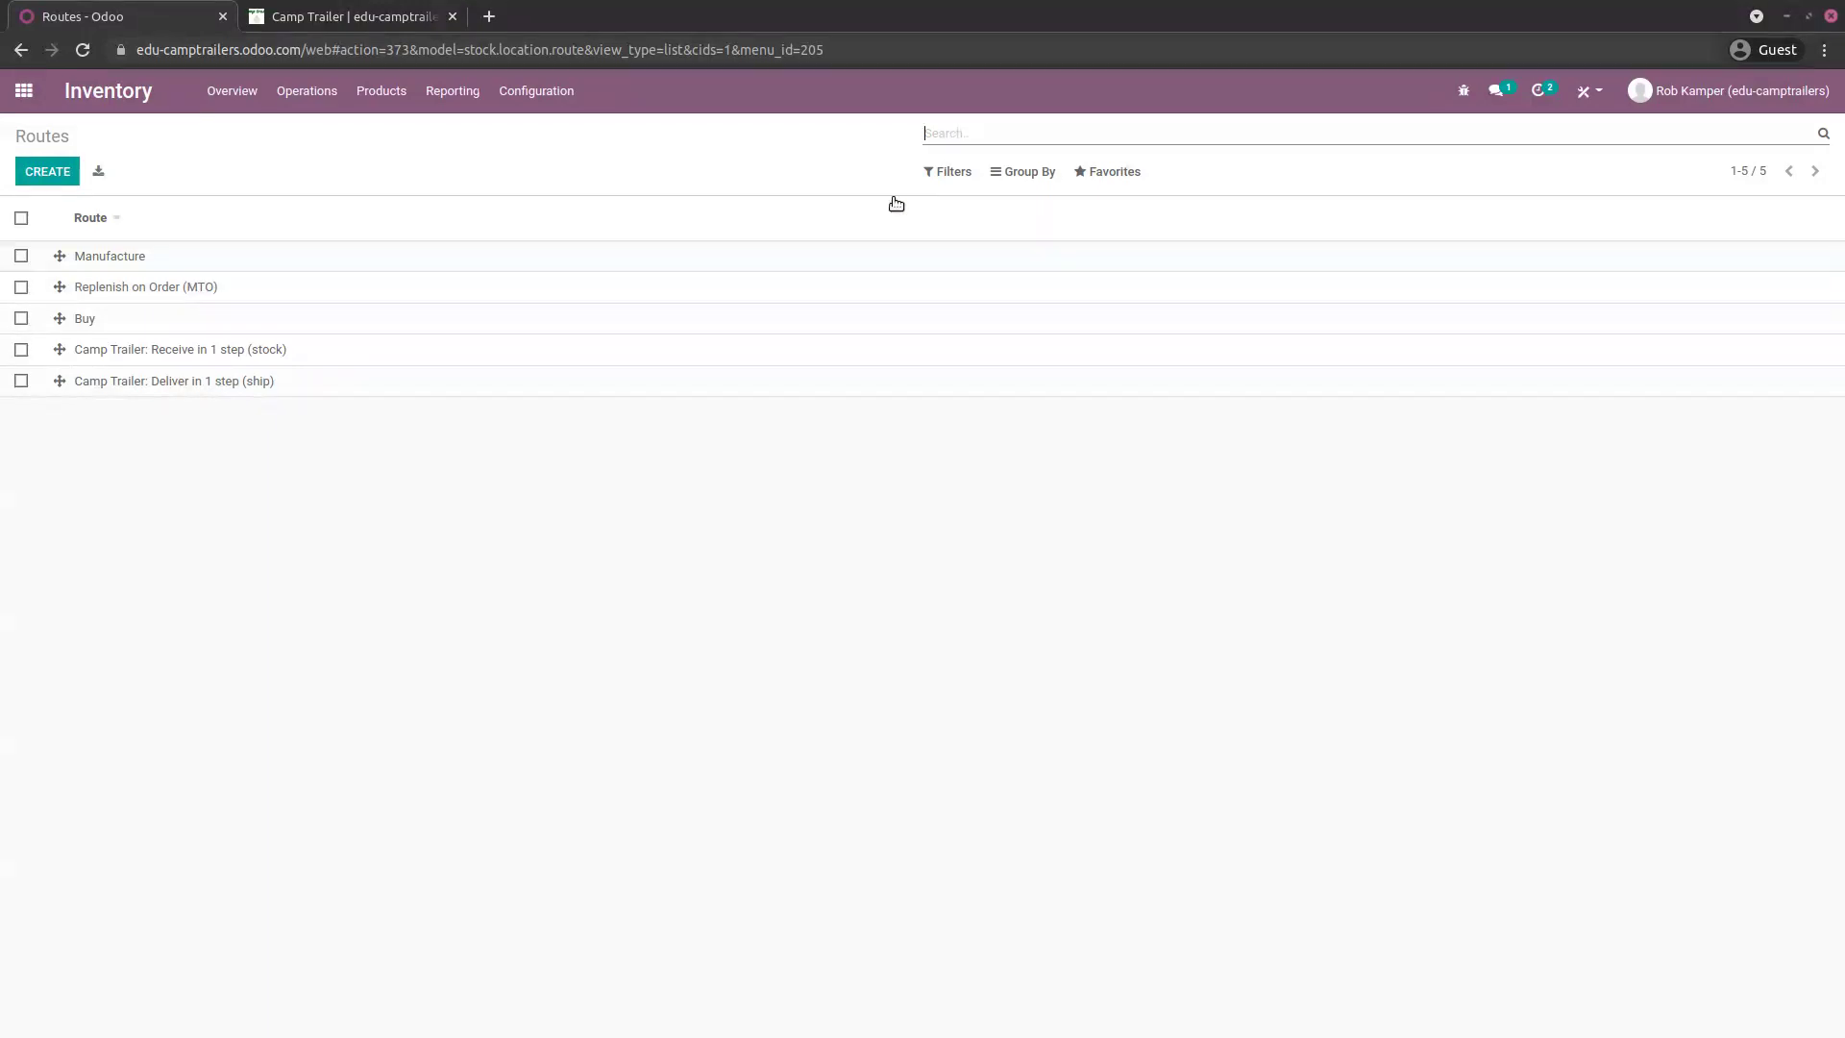
- Filter the routes list to show archived routes, and clear the filter again
{"action": "left_click", "coordinate": [944, 170]}
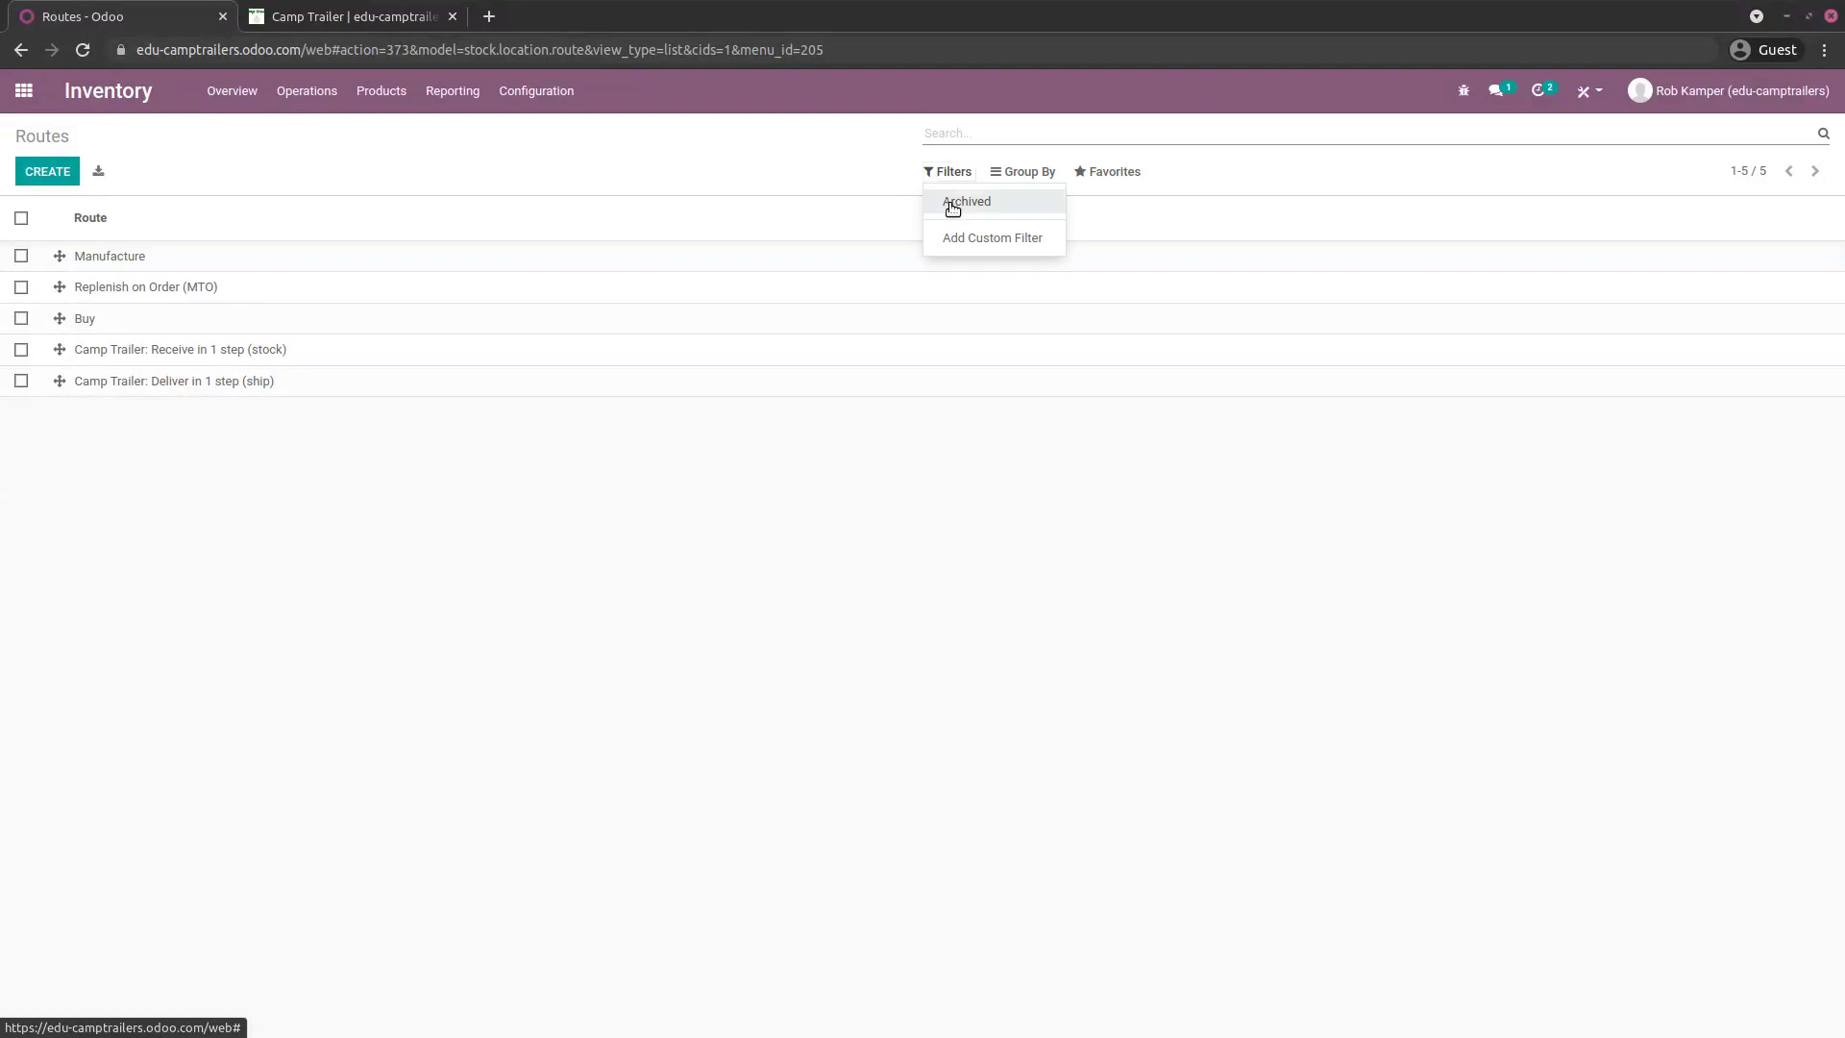
{"action": "left_click", "coordinate": [952, 206]}
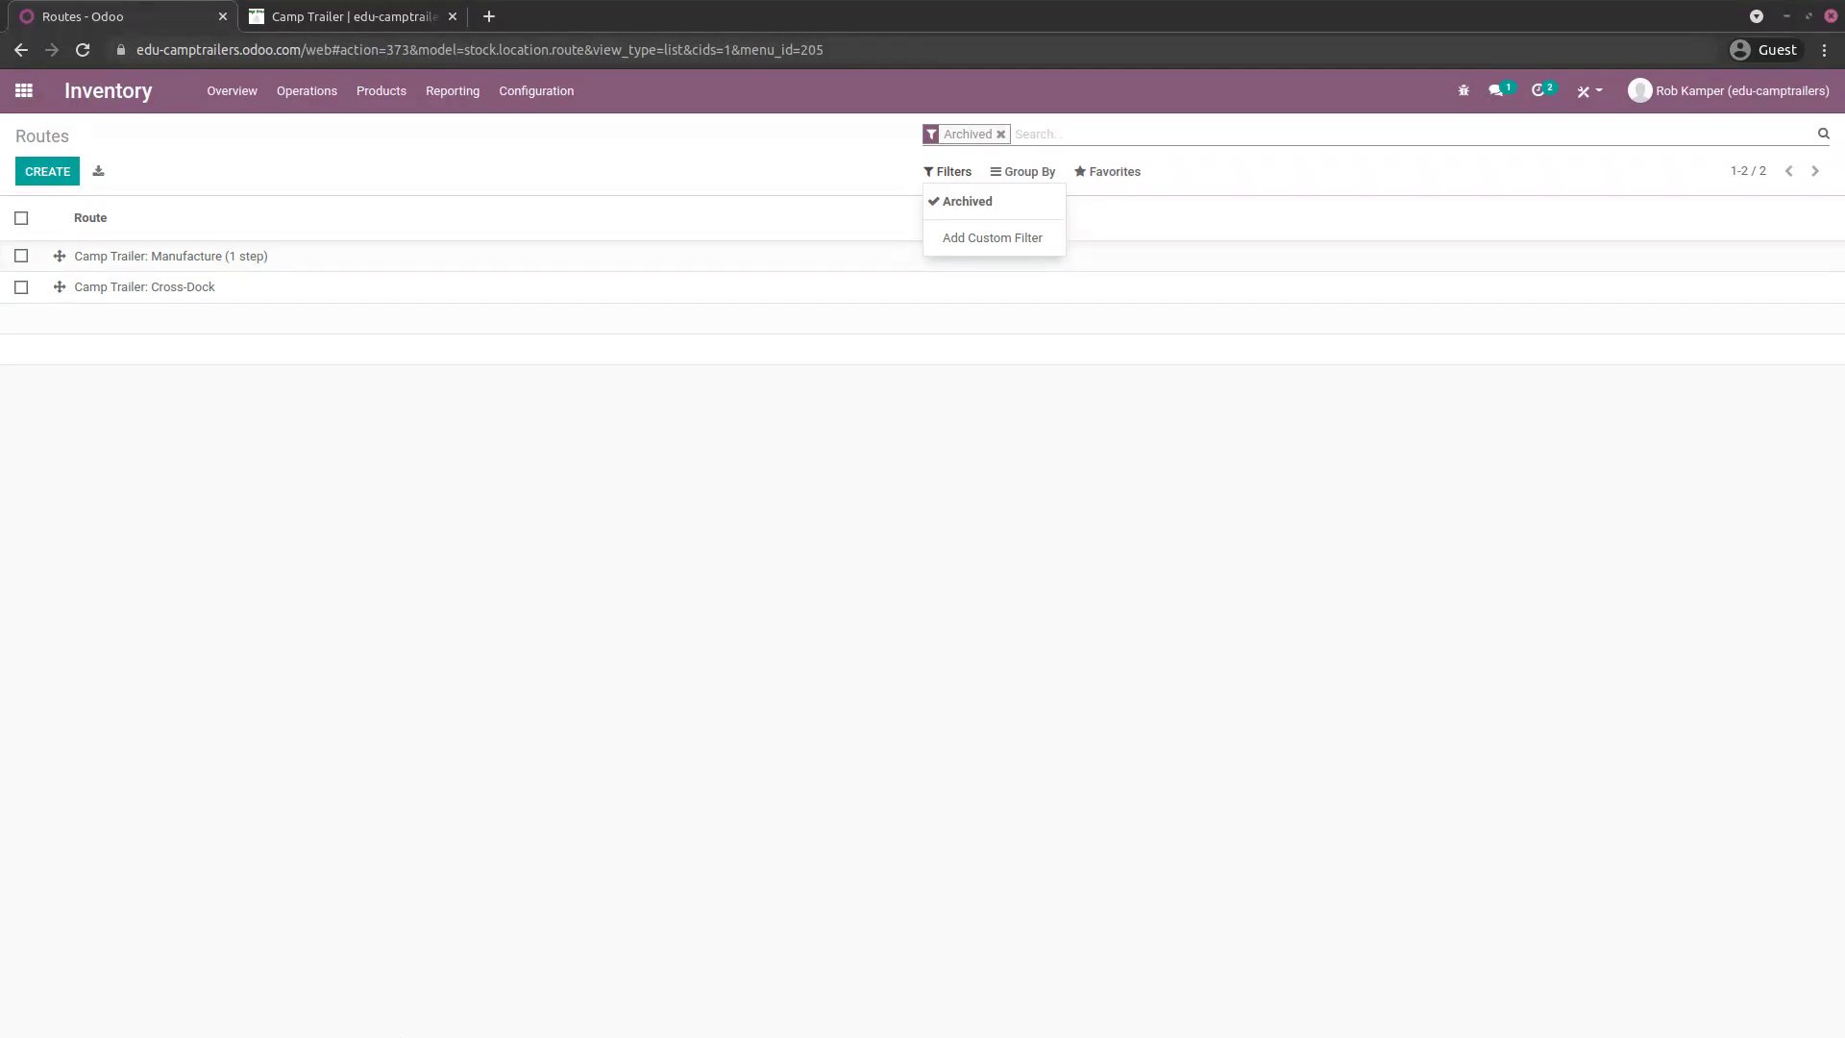
{"action": "key", "text": "BackSpace"}
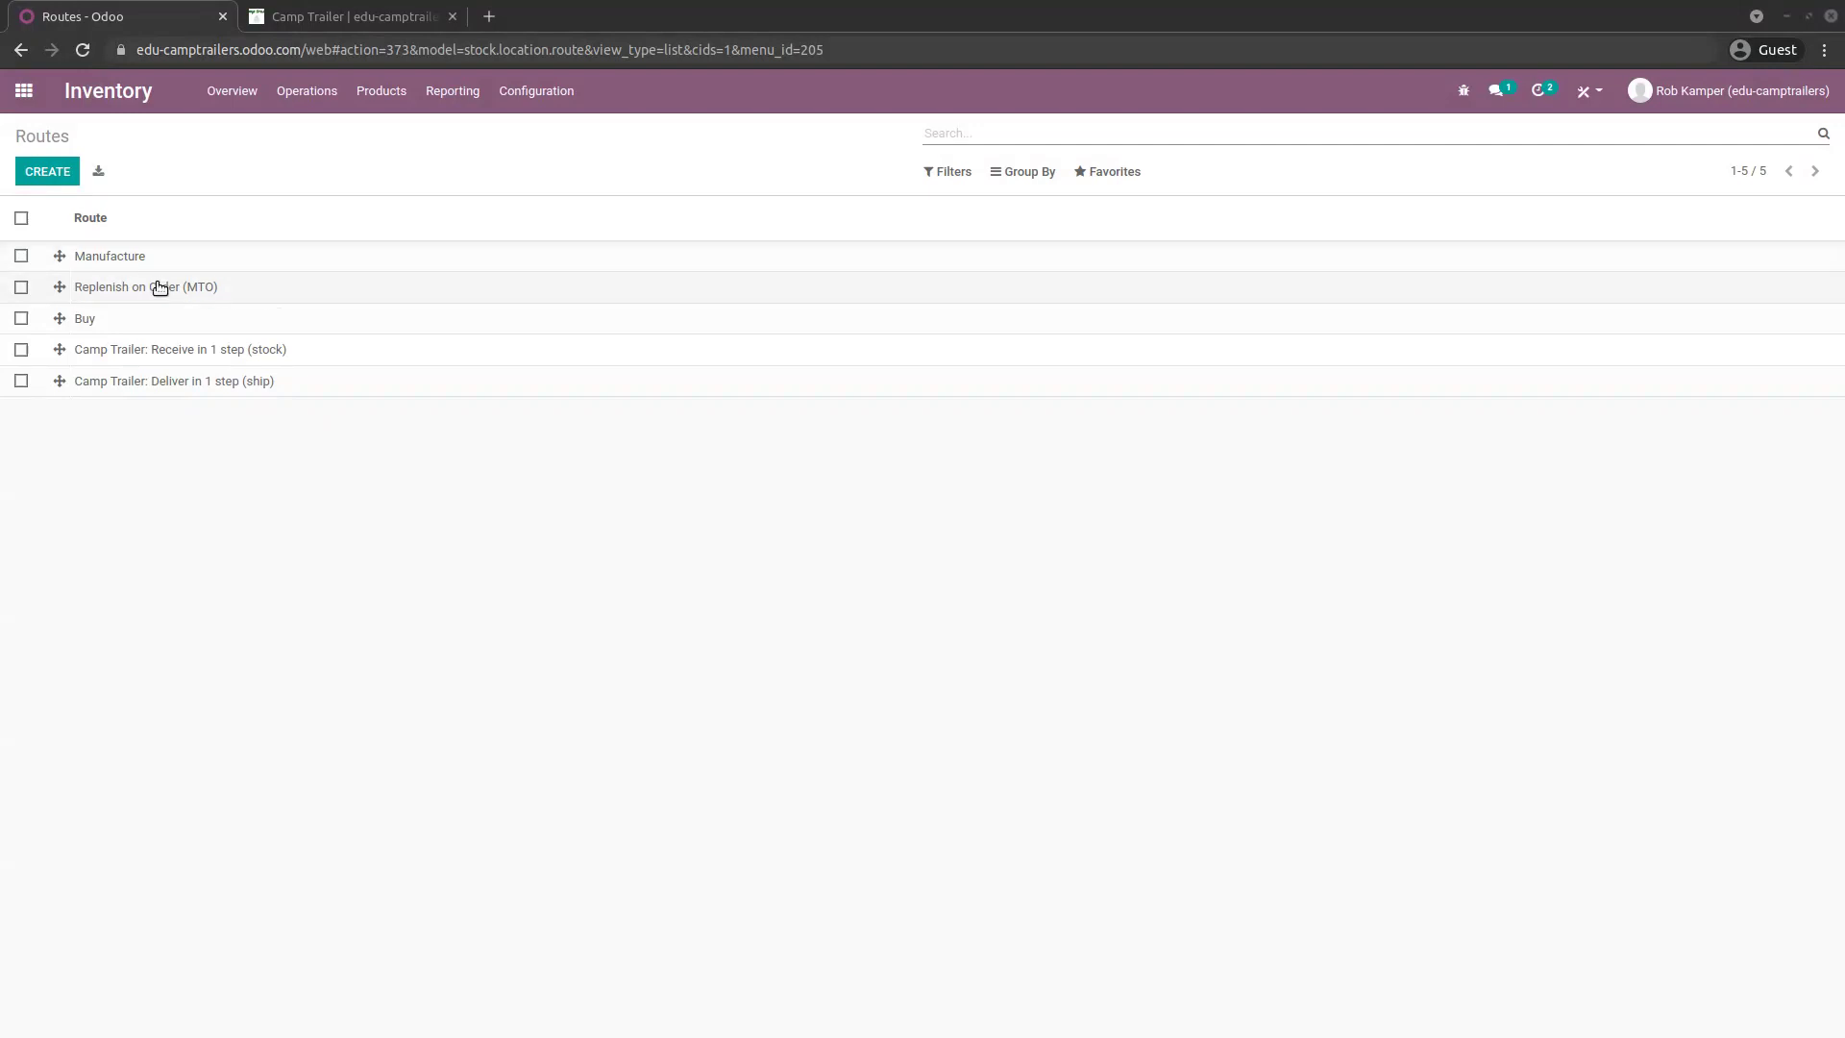
- Open the Camp Trailer product in Inventory and view its routes and logistics lead times
{"action": "left_click", "coordinate": [382, 90]}
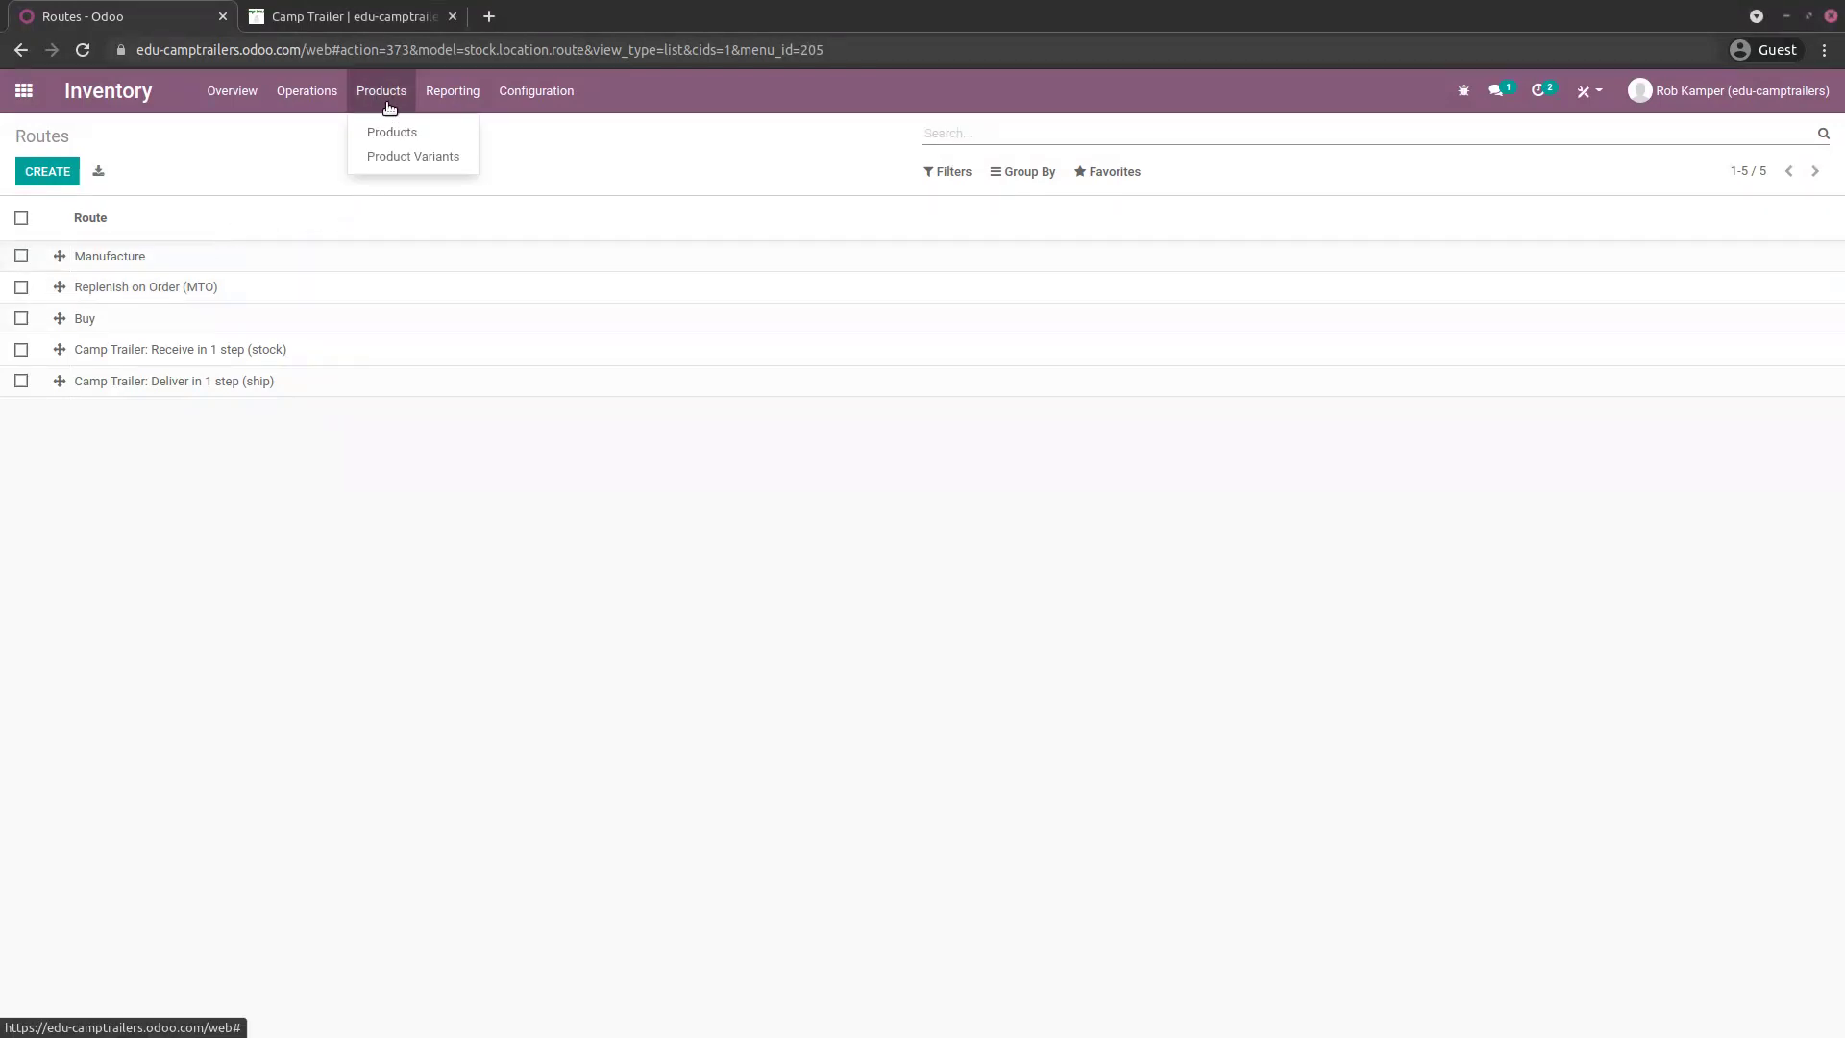
{"action": "left_click", "coordinate": [390, 128]}
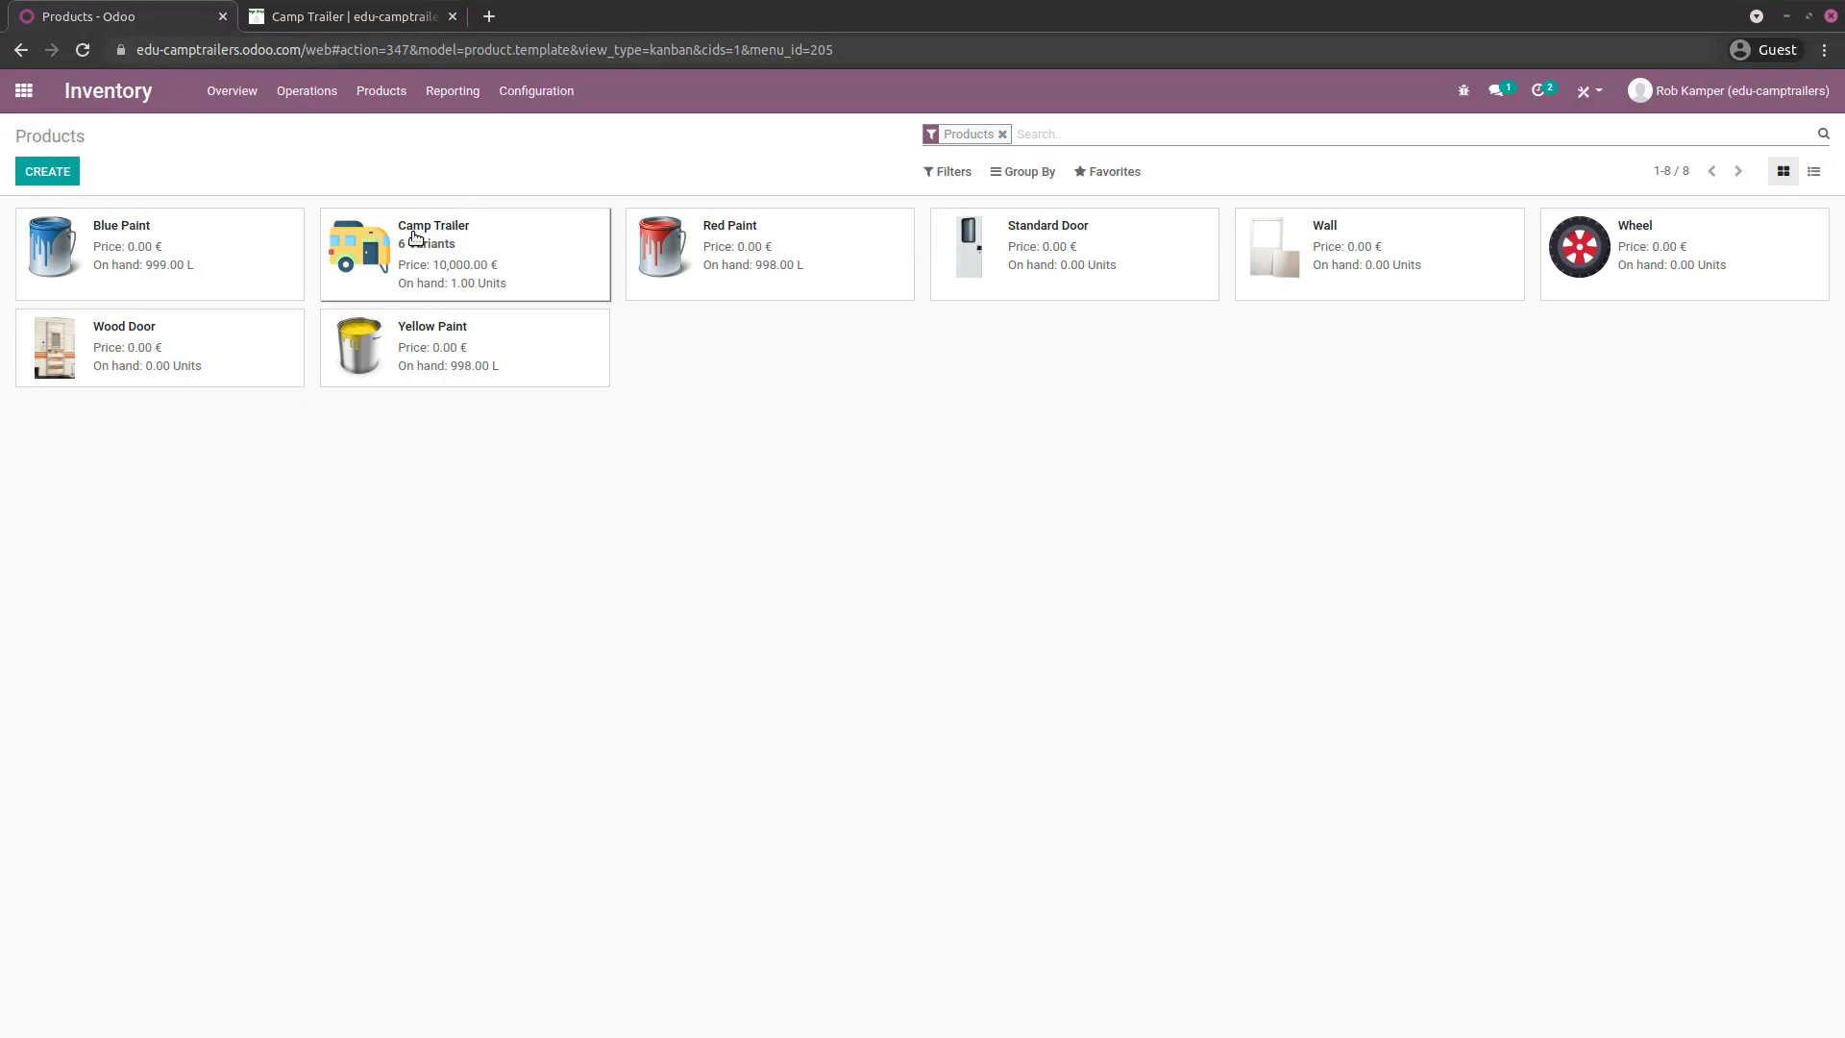
{"action": "left_click", "coordinate": [403, 259]}
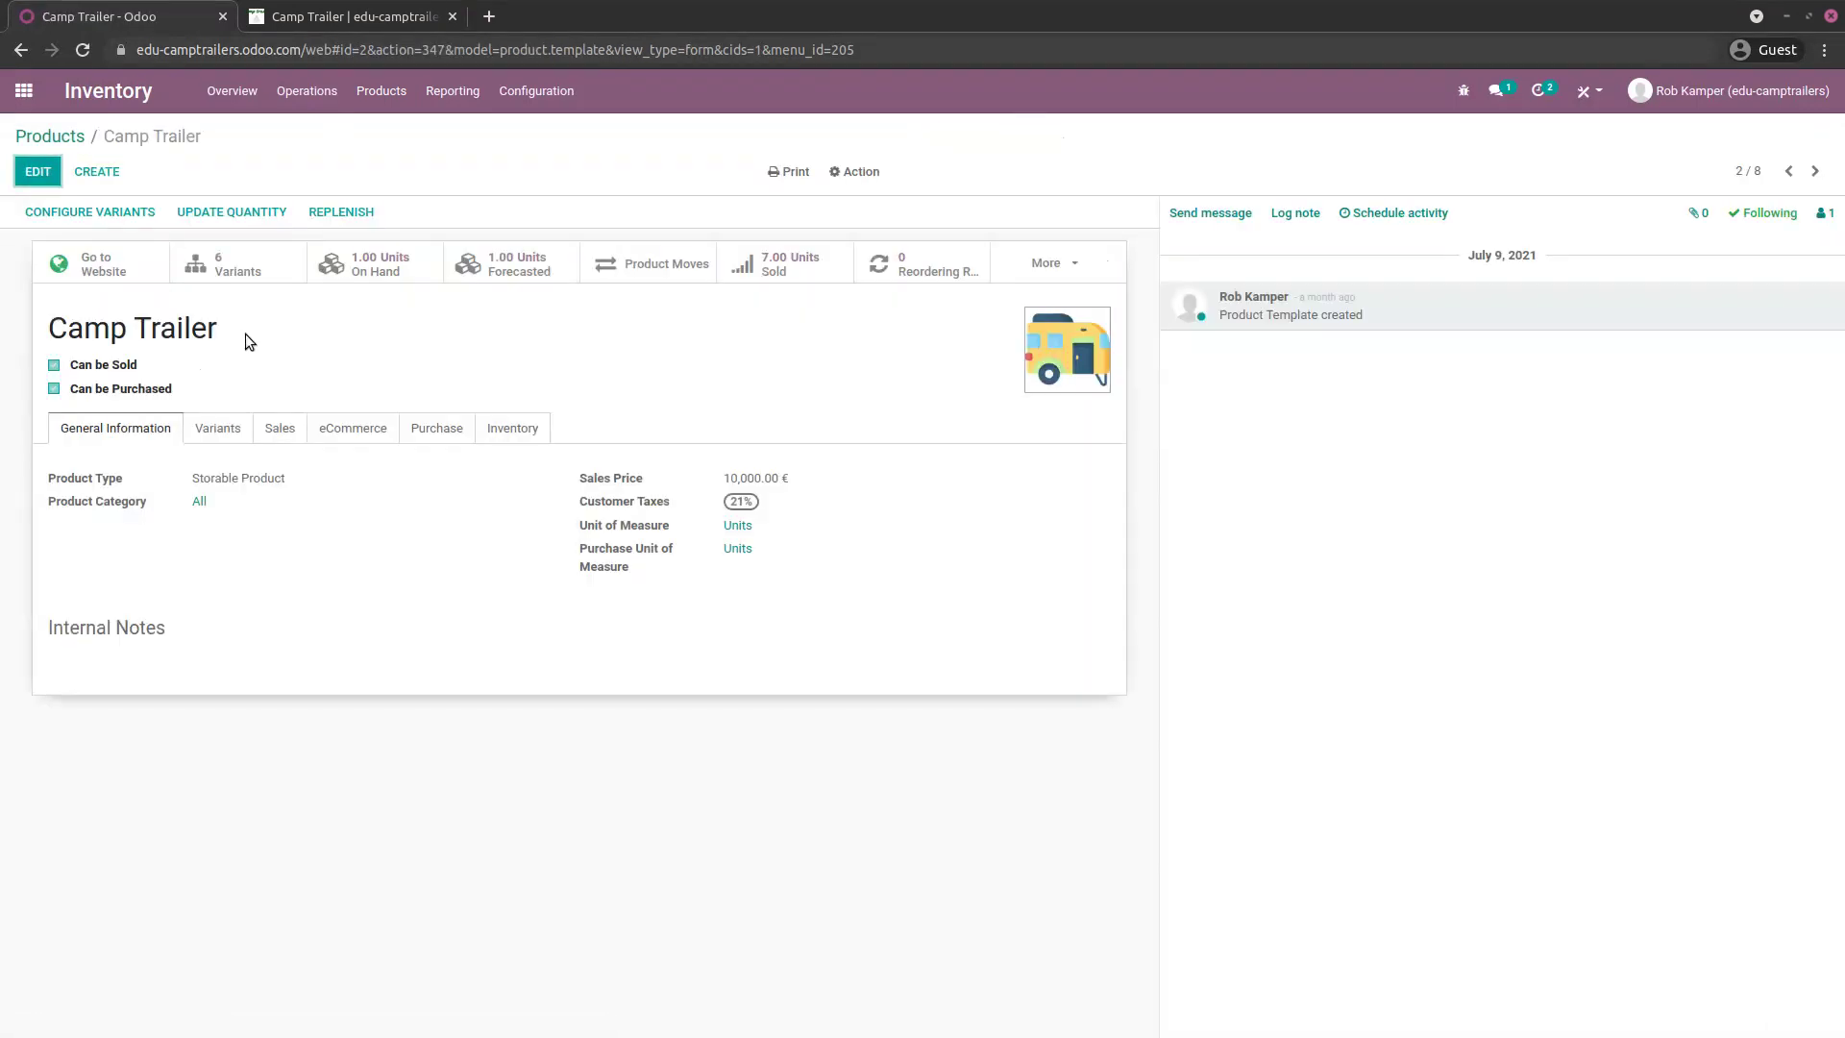
{"action": "left_click", "coordinate": [514, 427]}
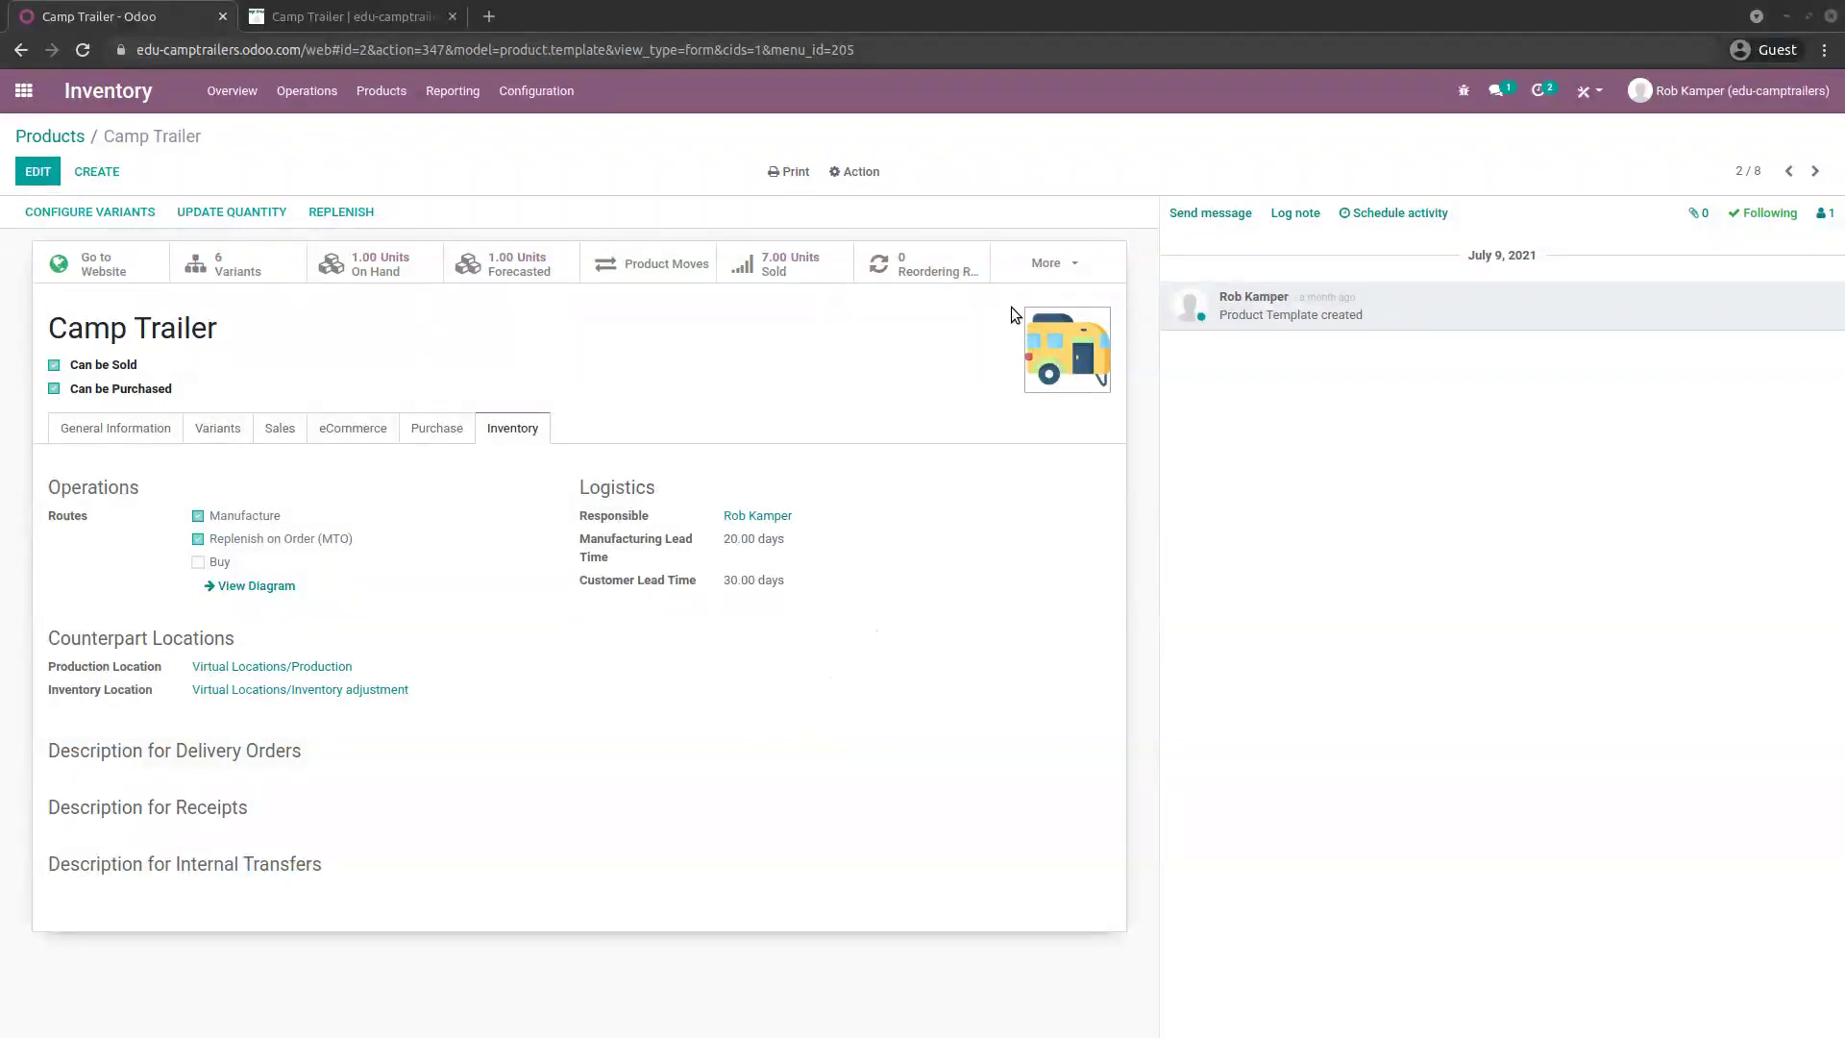
- Open the Camp Trailer's bill of materials in the Manufacturing app
{"action": "left_click", "coordinate": [1057, 262]}
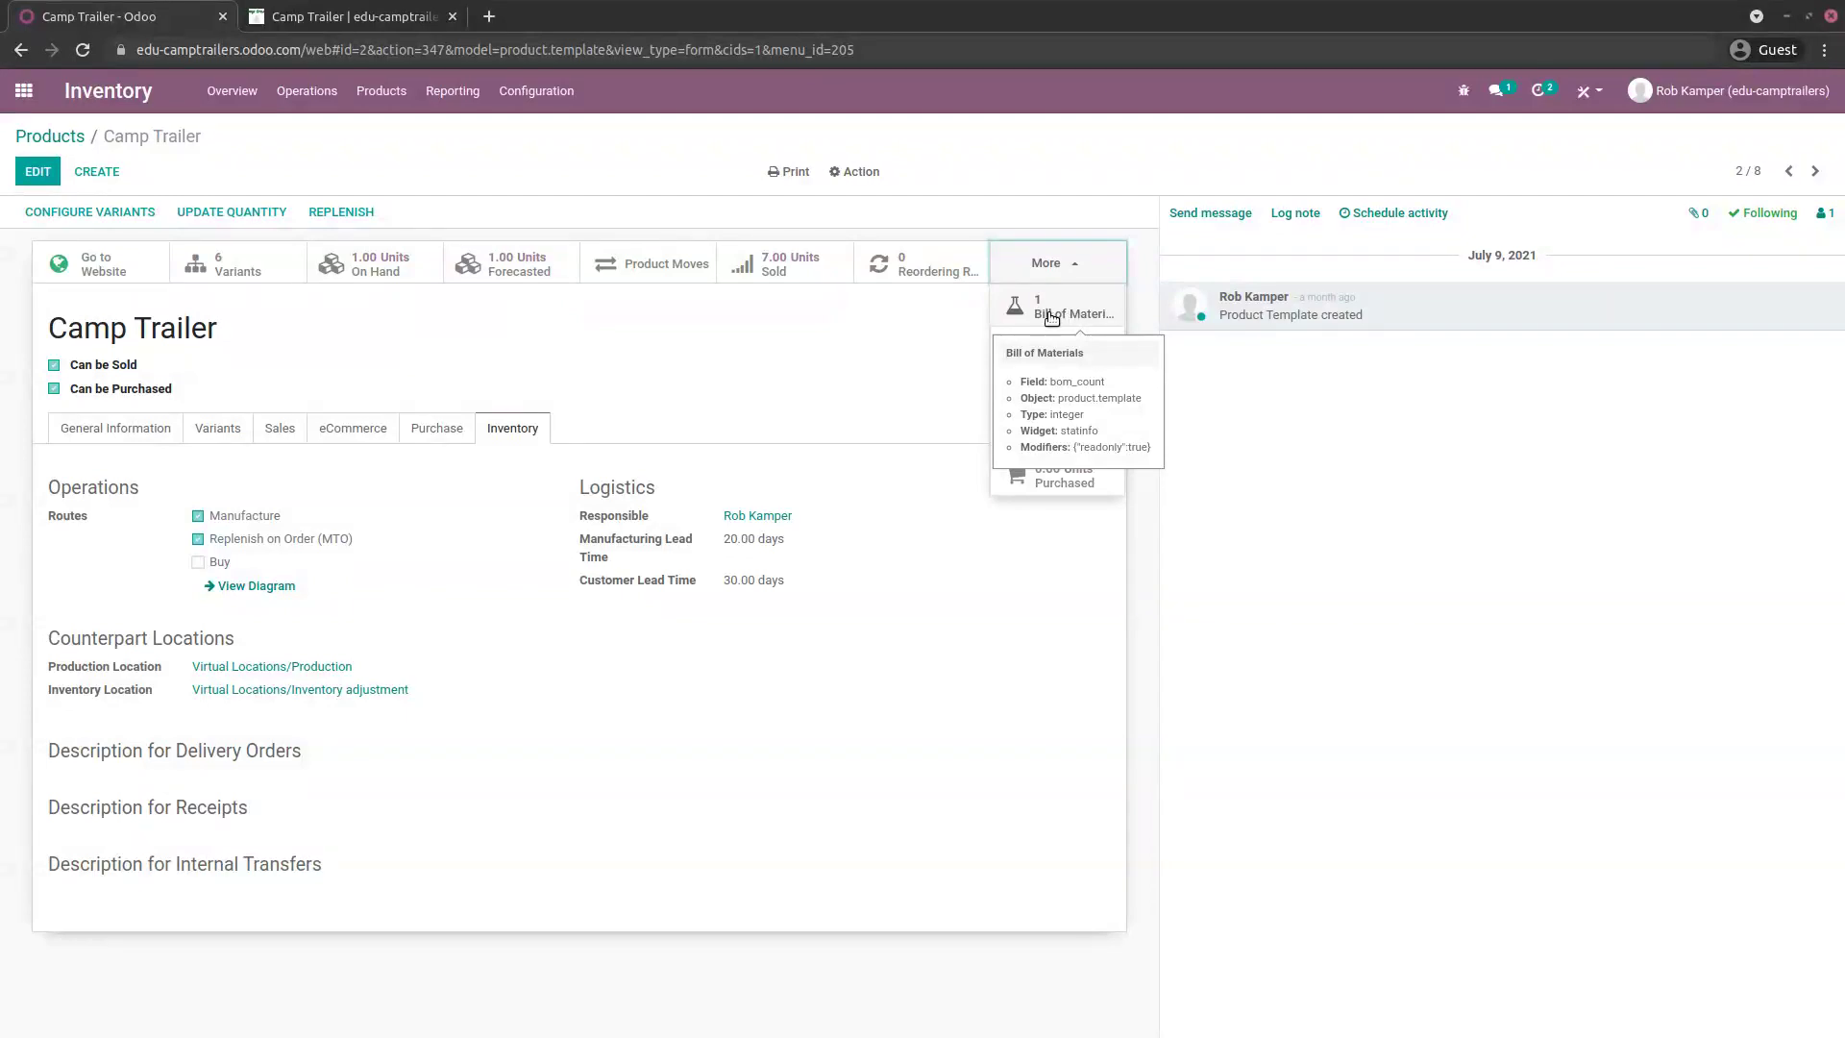
{"action": "left_click", "coordinate": [24, 90]}
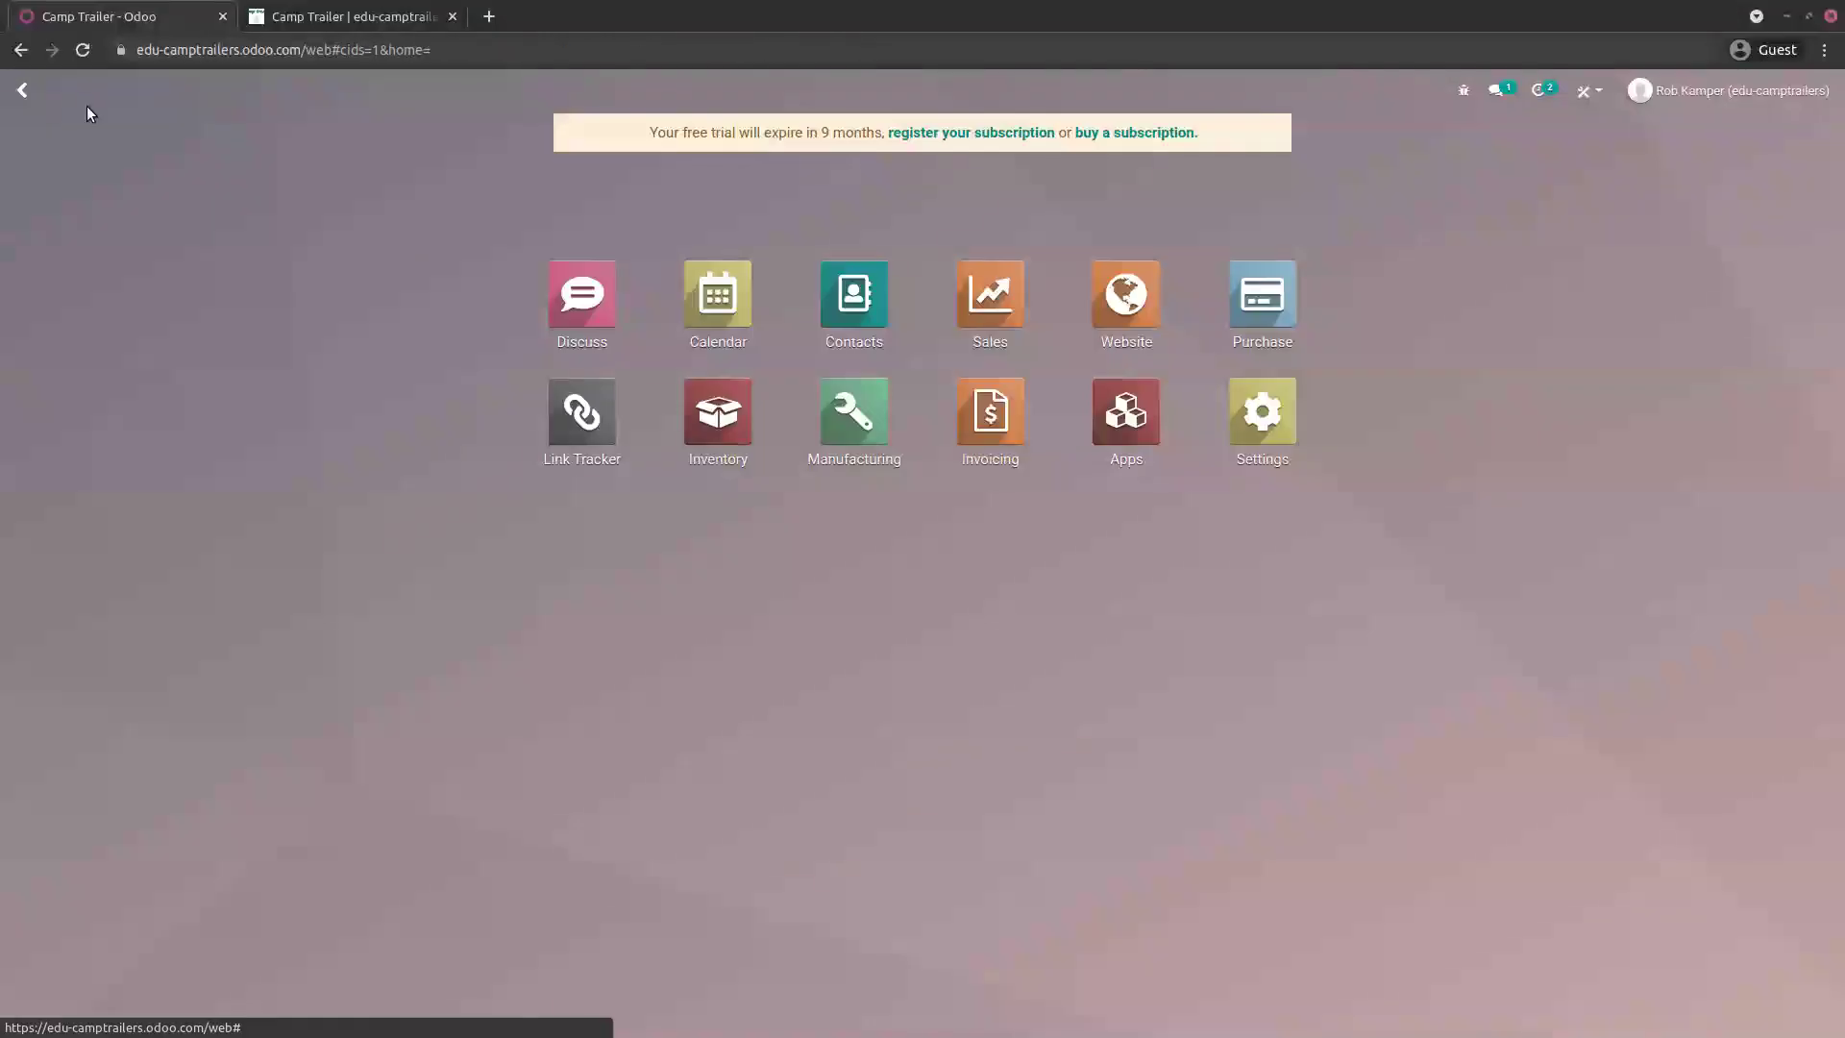
{"action": "left_click", "coordinate": [888, 420]}
{"action": "left_click", "coordinate": [506, 90]}
{"action": "left_click", "coordinate": [515, 183]}
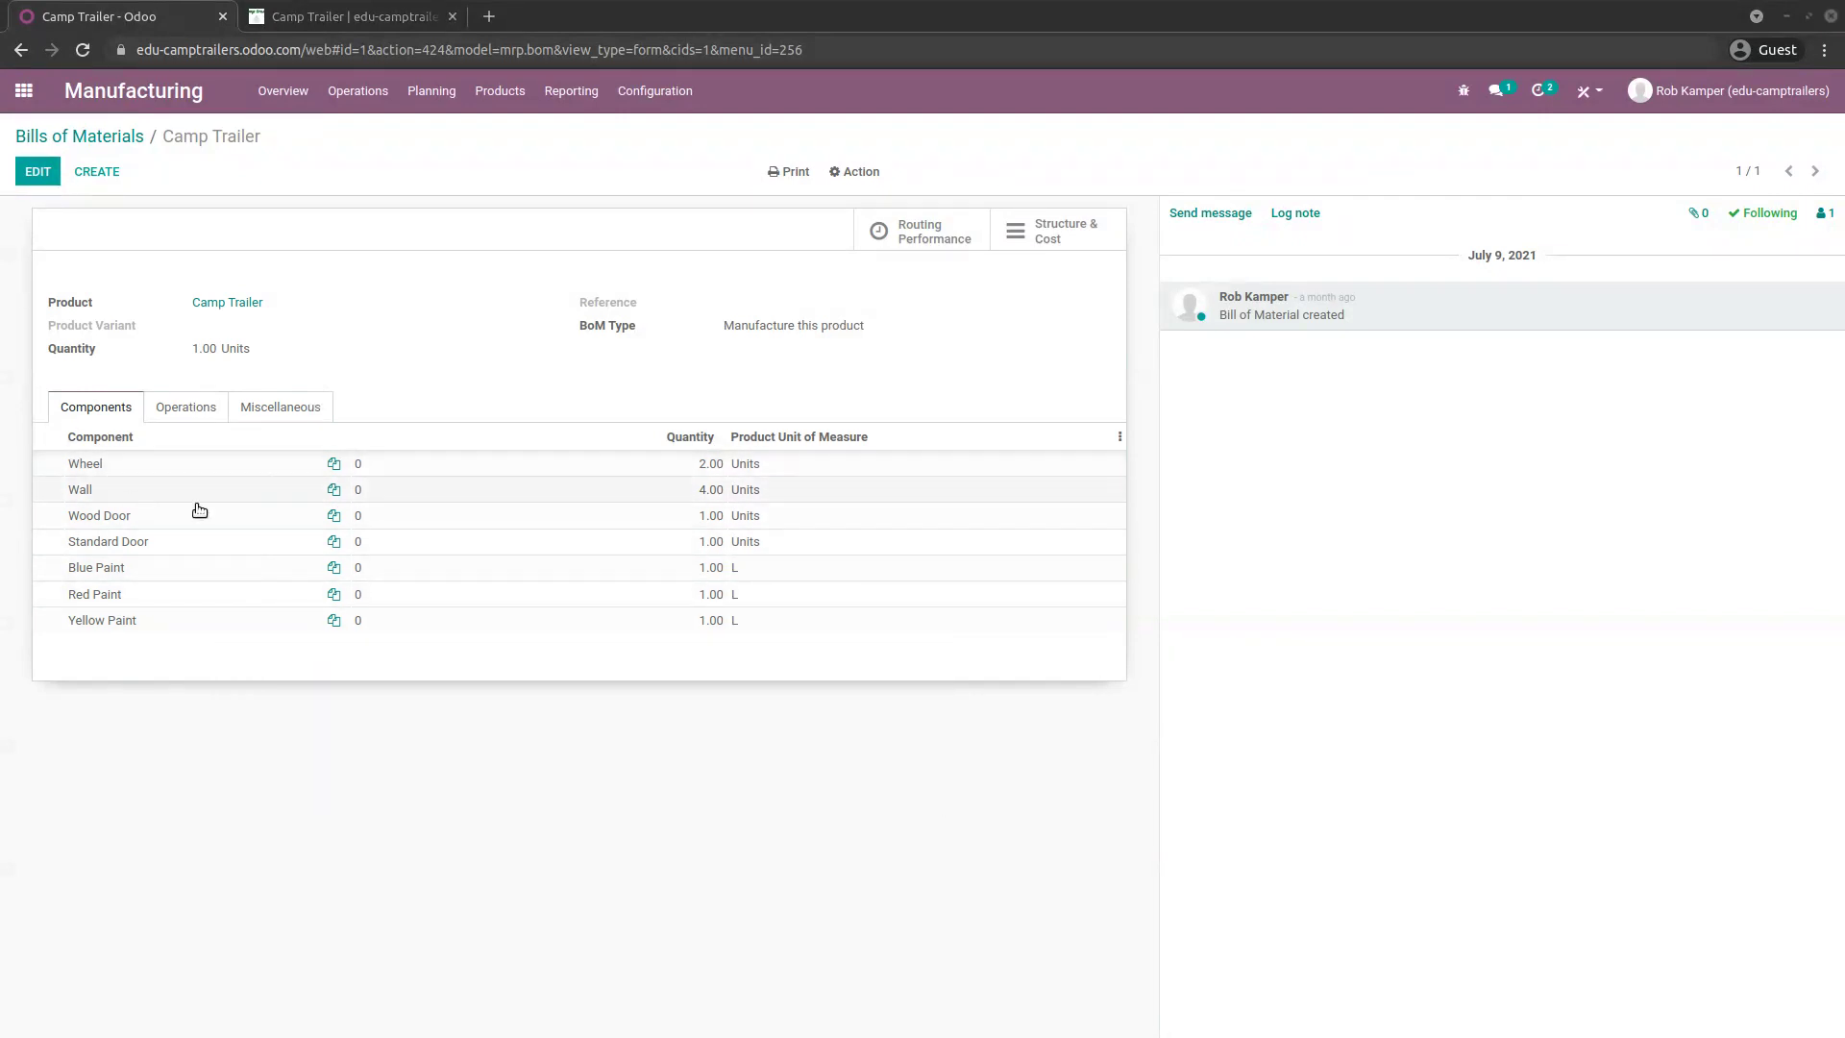
- Show the Apply on Variants and Consumed in Operation columns in the bill of materials' component list
{"action": "left_click", "coordinate": [1120, 438]}
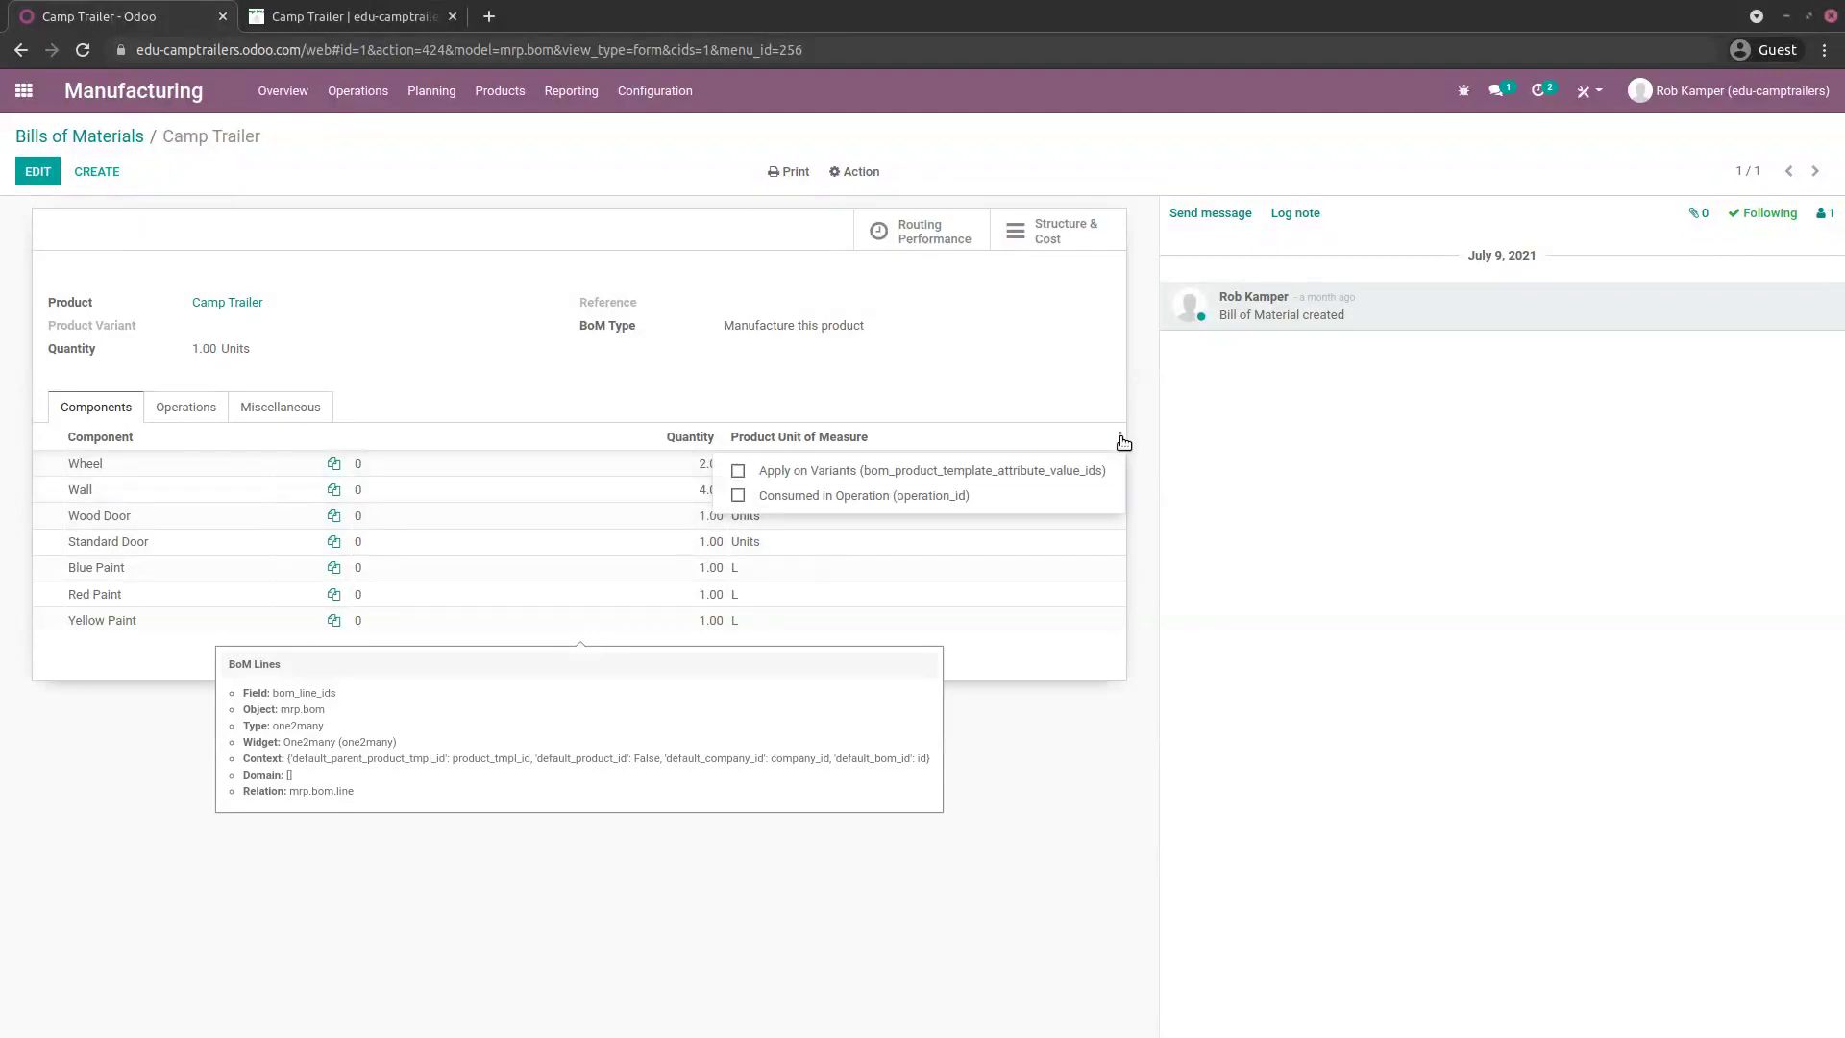
{"action": "left_click", "coordinate": [739, 472]}
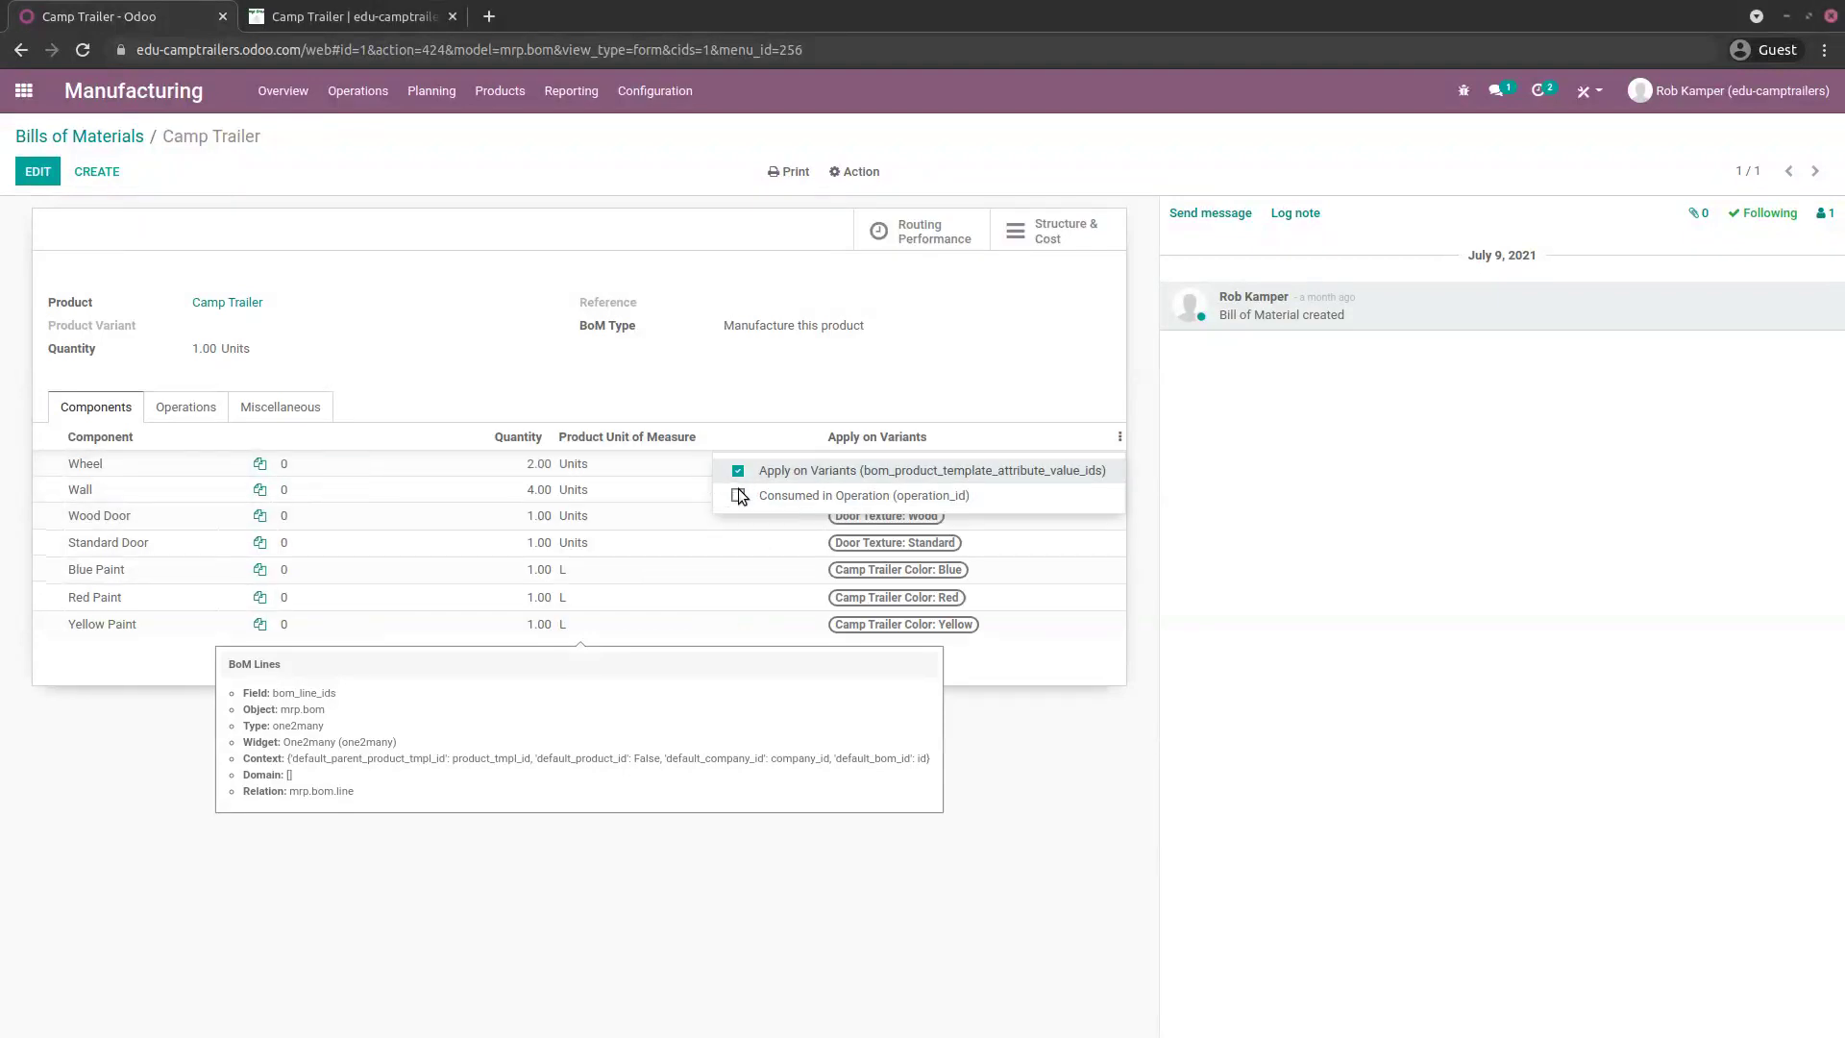
{"action": "left_click", "coordinate": [738, 494]}
{"action": "left_click", "coordinate": [746, 411]}
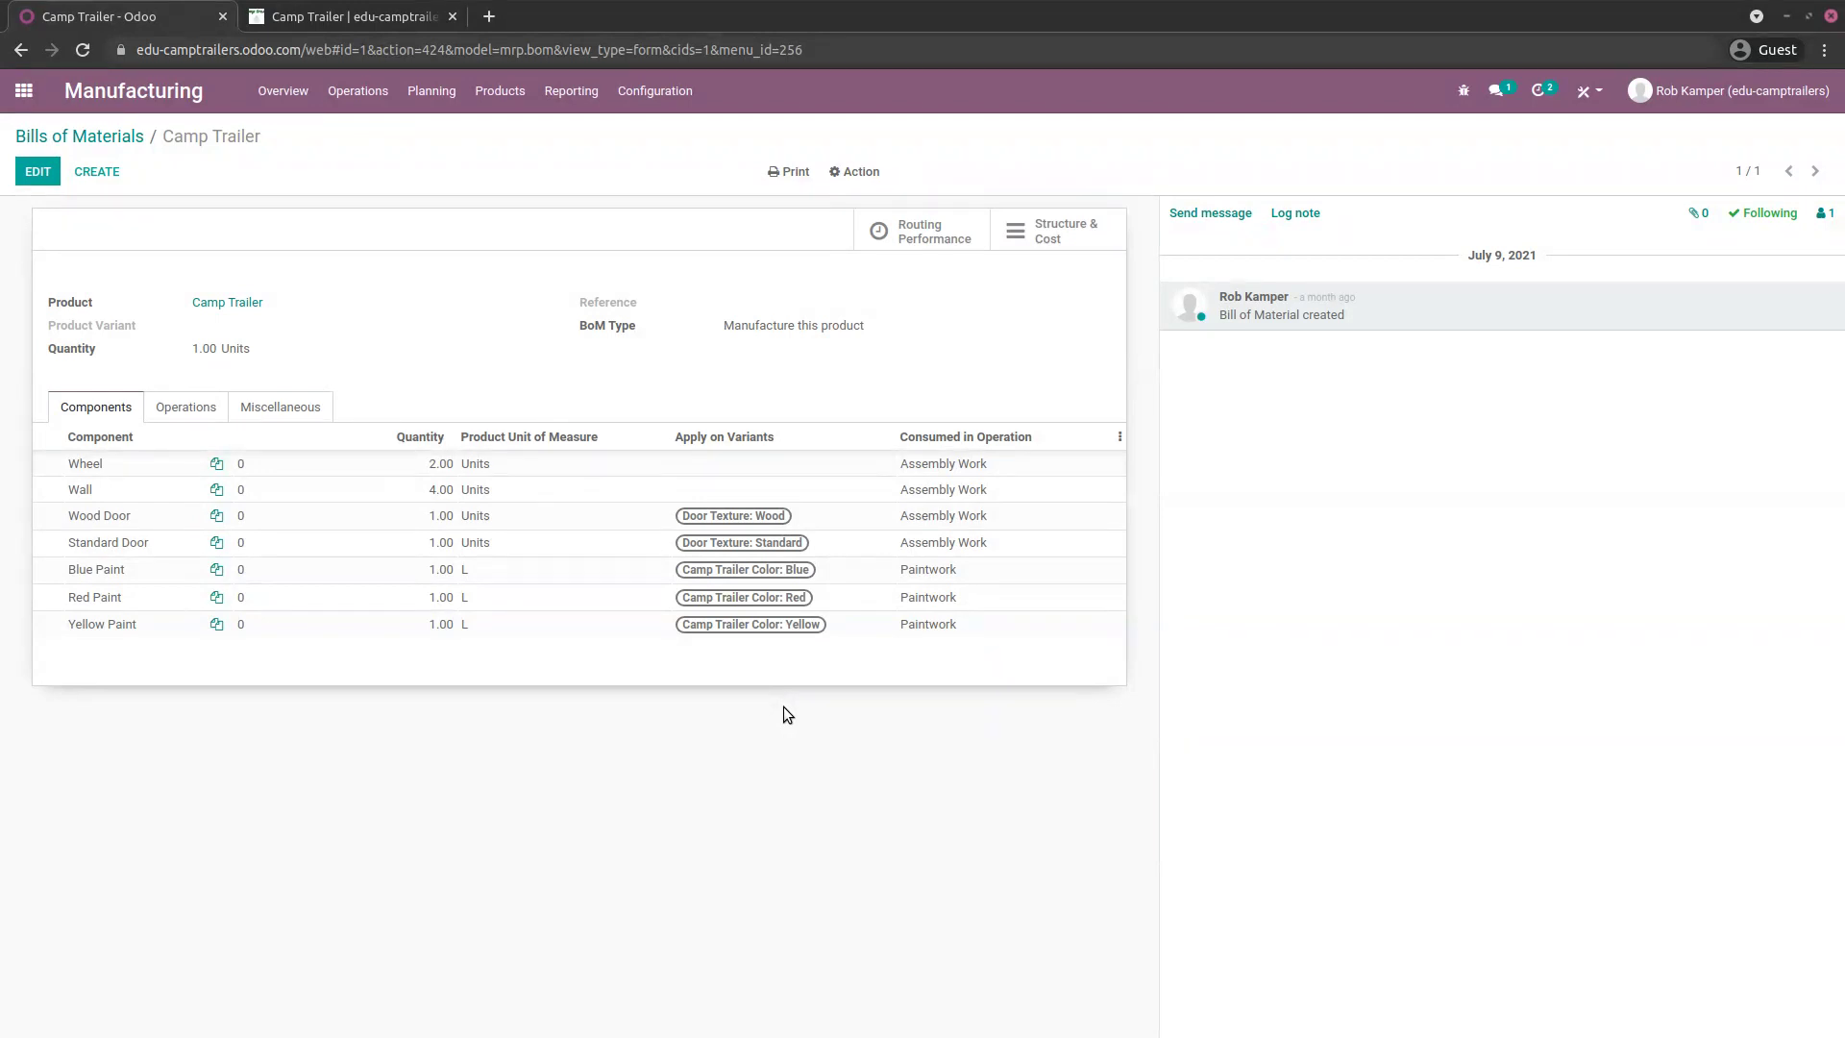
{"action": "mouse_move", "coordinate": [631, 532]}
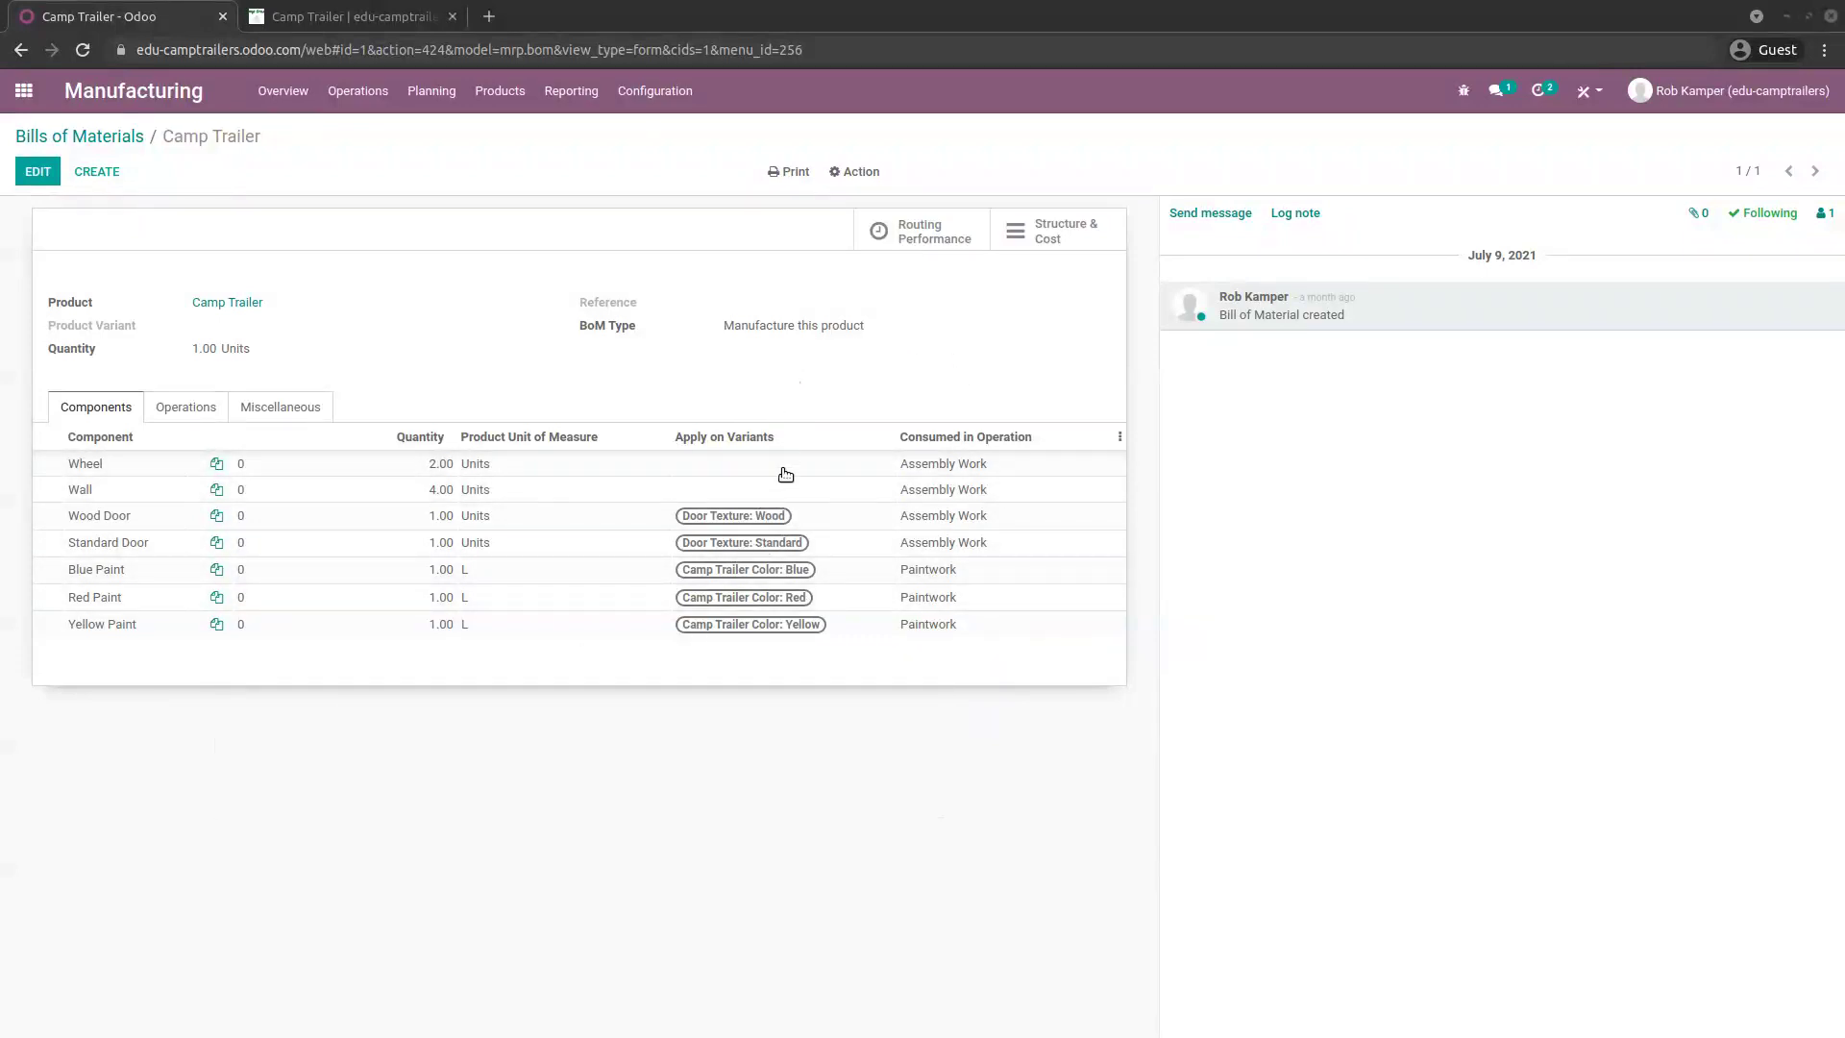
- Open the bill of materials' Structure & Cost report and view it for the Camp Trailer (Blue, Wood) variant
{"action": "left_click", "coordinate": [1054, 248]}
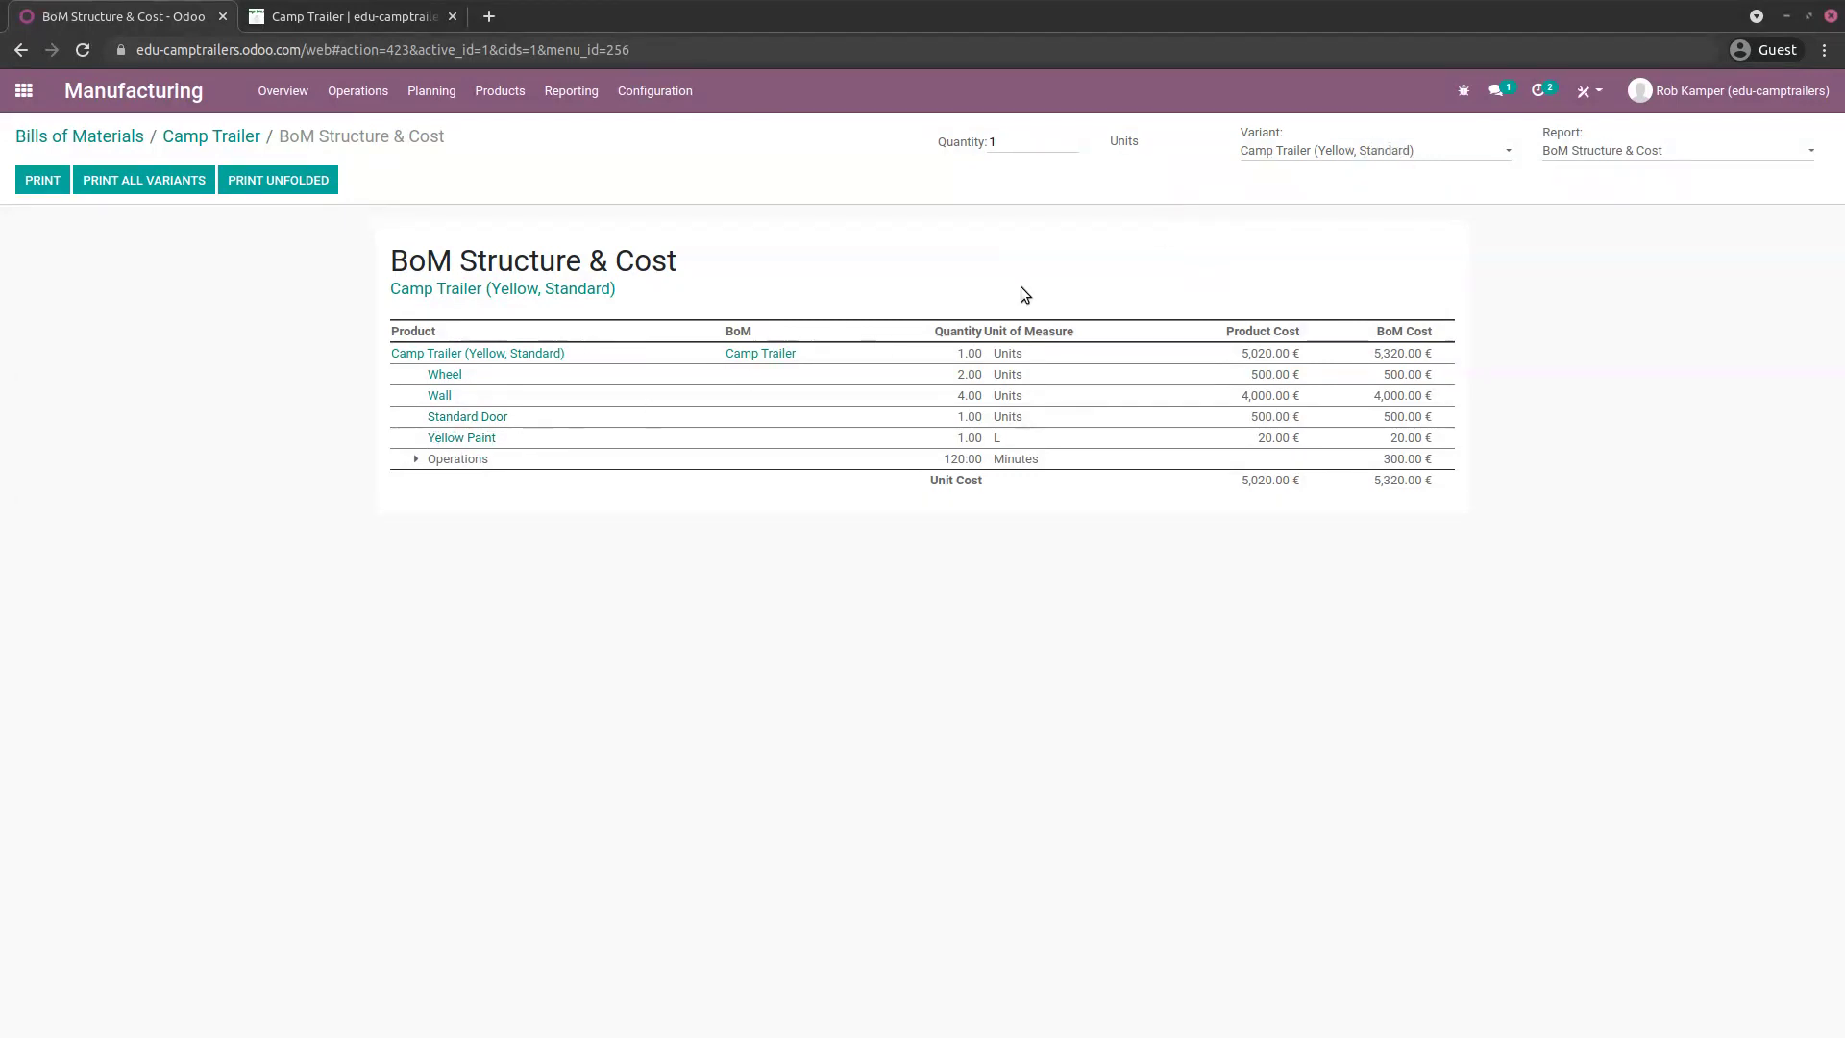
{"action": "left_click", "coordinate": [1365, 149]}
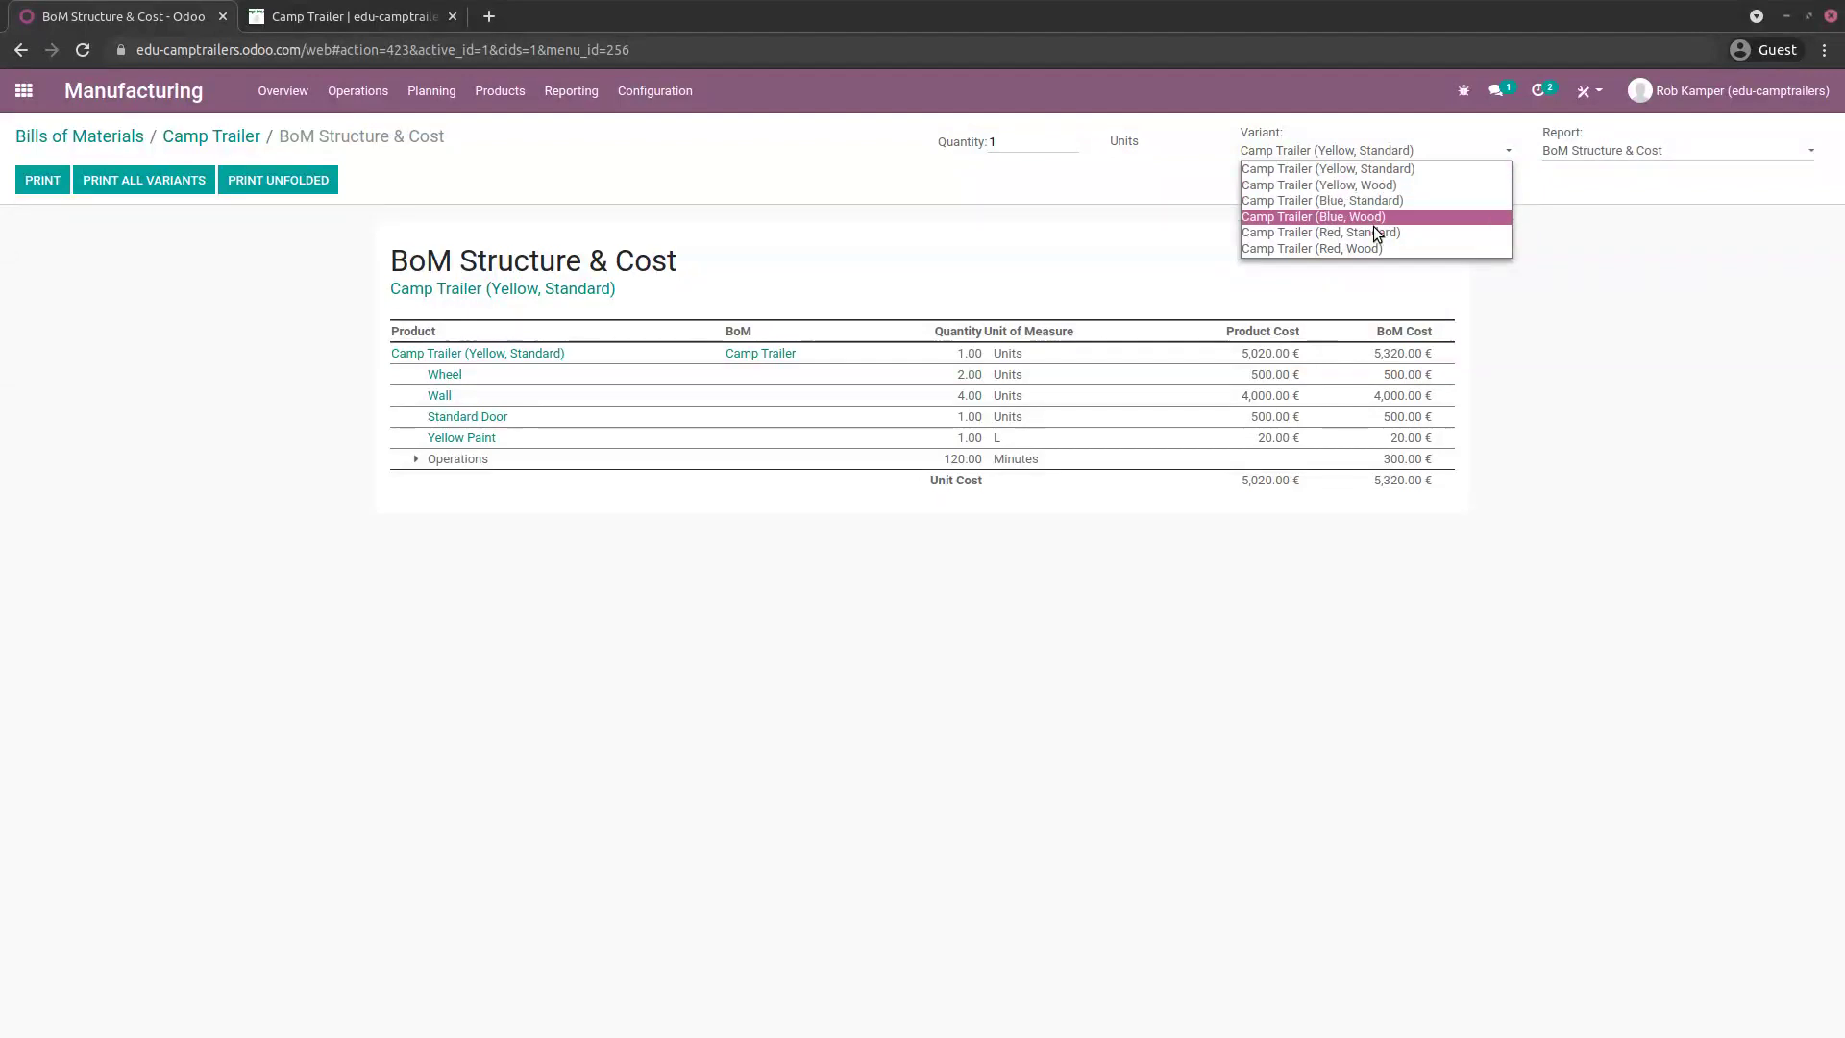
{"action": "left_click", "coordinate": [1330, 216]}
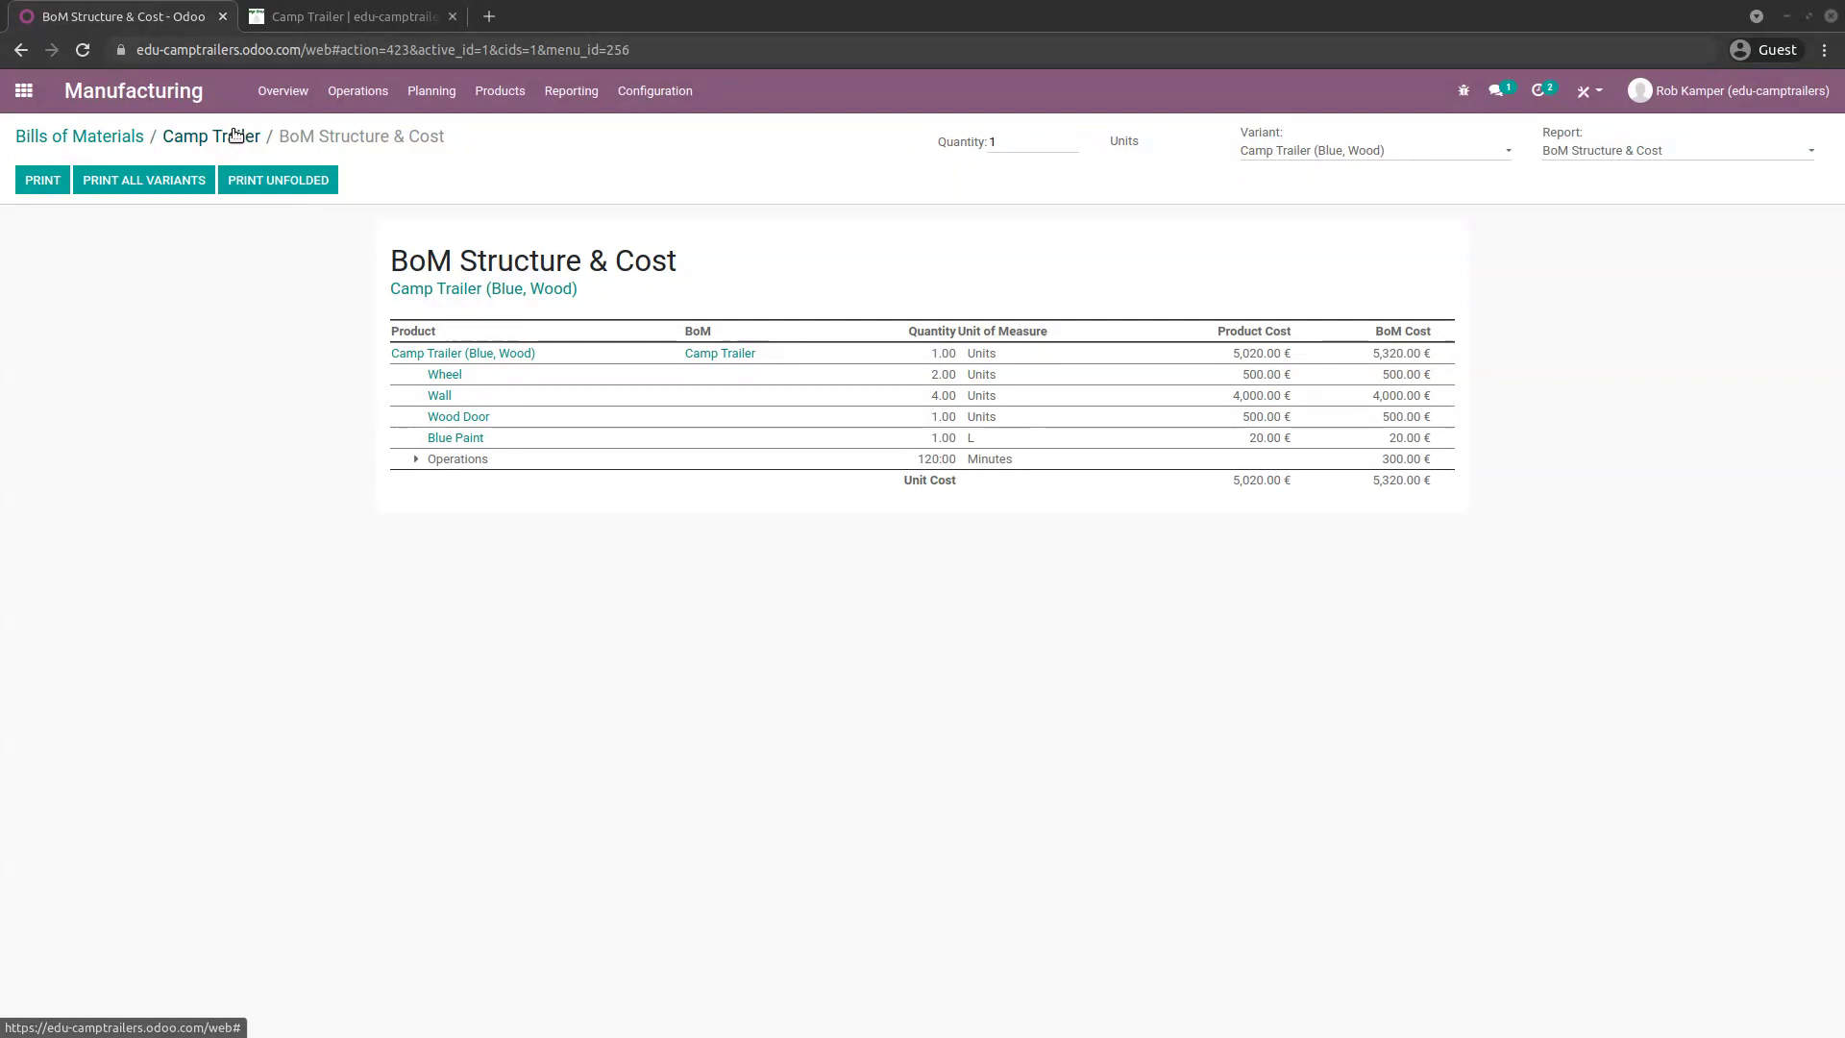
- Open the Camp Trailer product in Manufacturing and examine its routes, manufacturing lead time and customer lead time
{"action": "left_click", "coordinate": [500, 100]}
{"action": "left_click", "coordinate": [490, 125]}
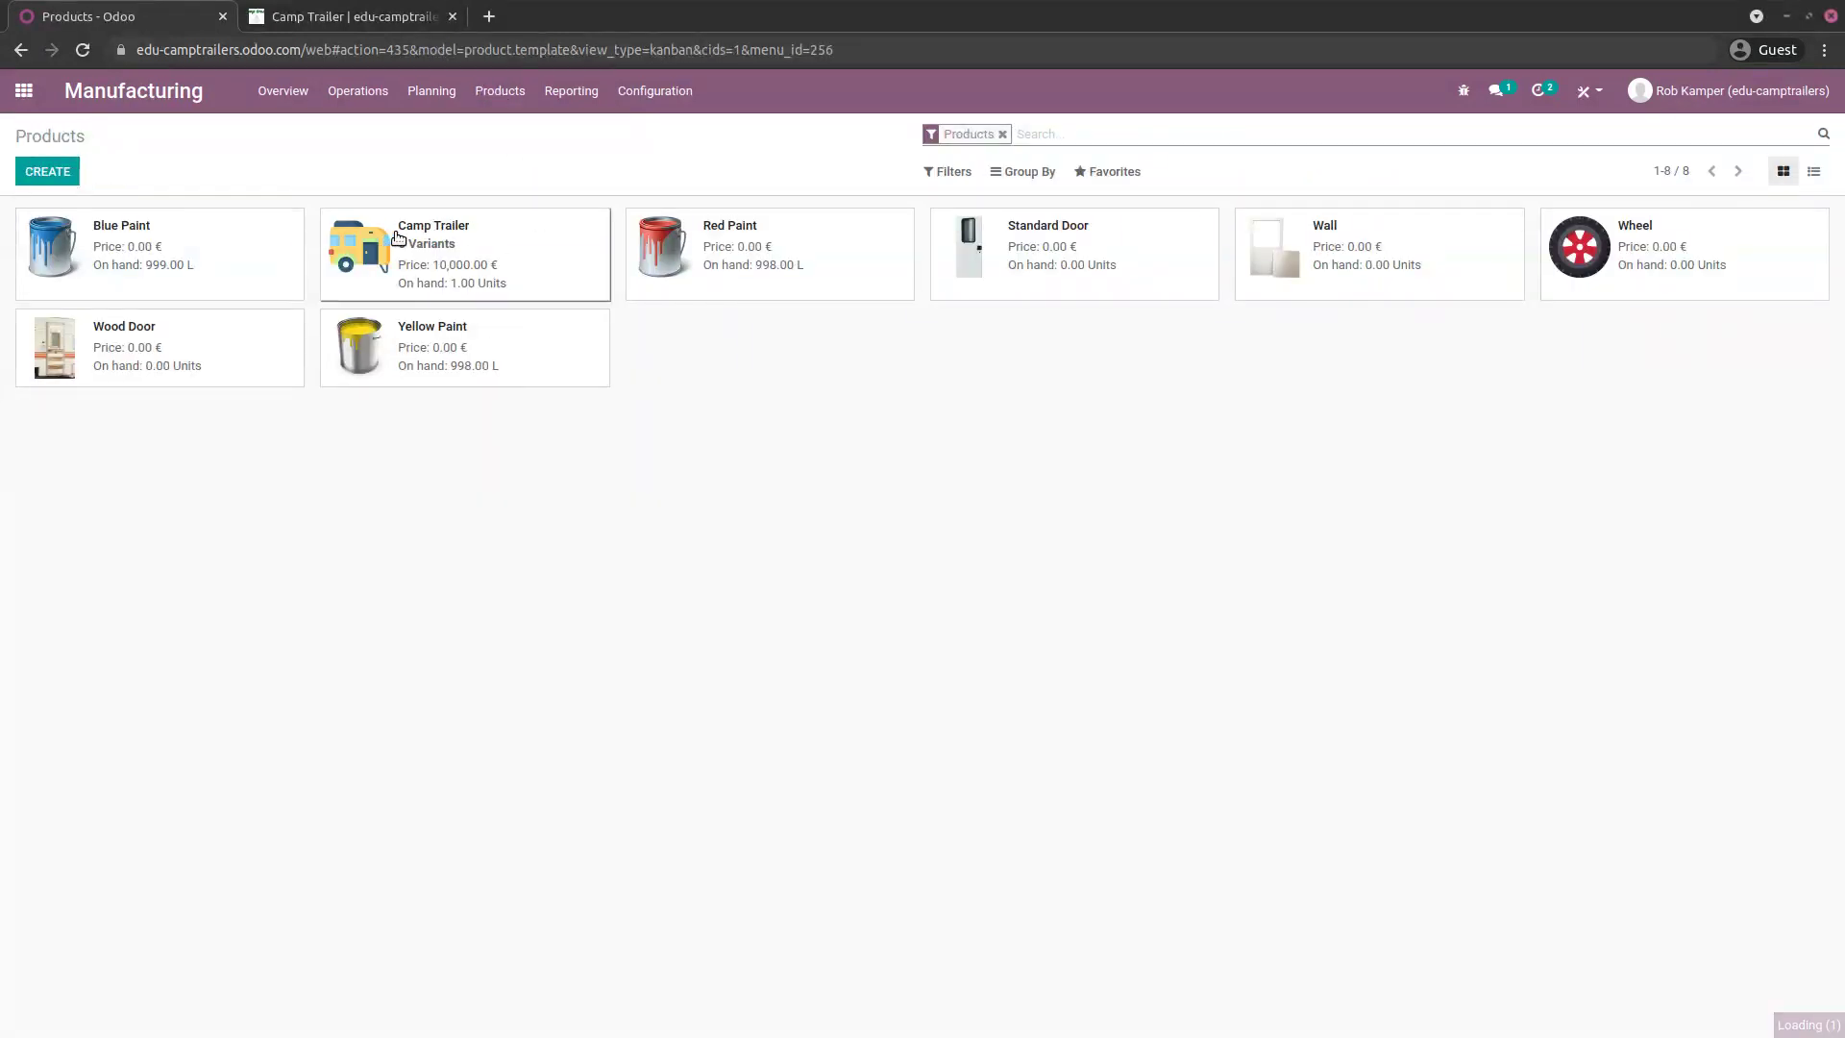
{"action": "left_click", "coordinate": [557, 272]}
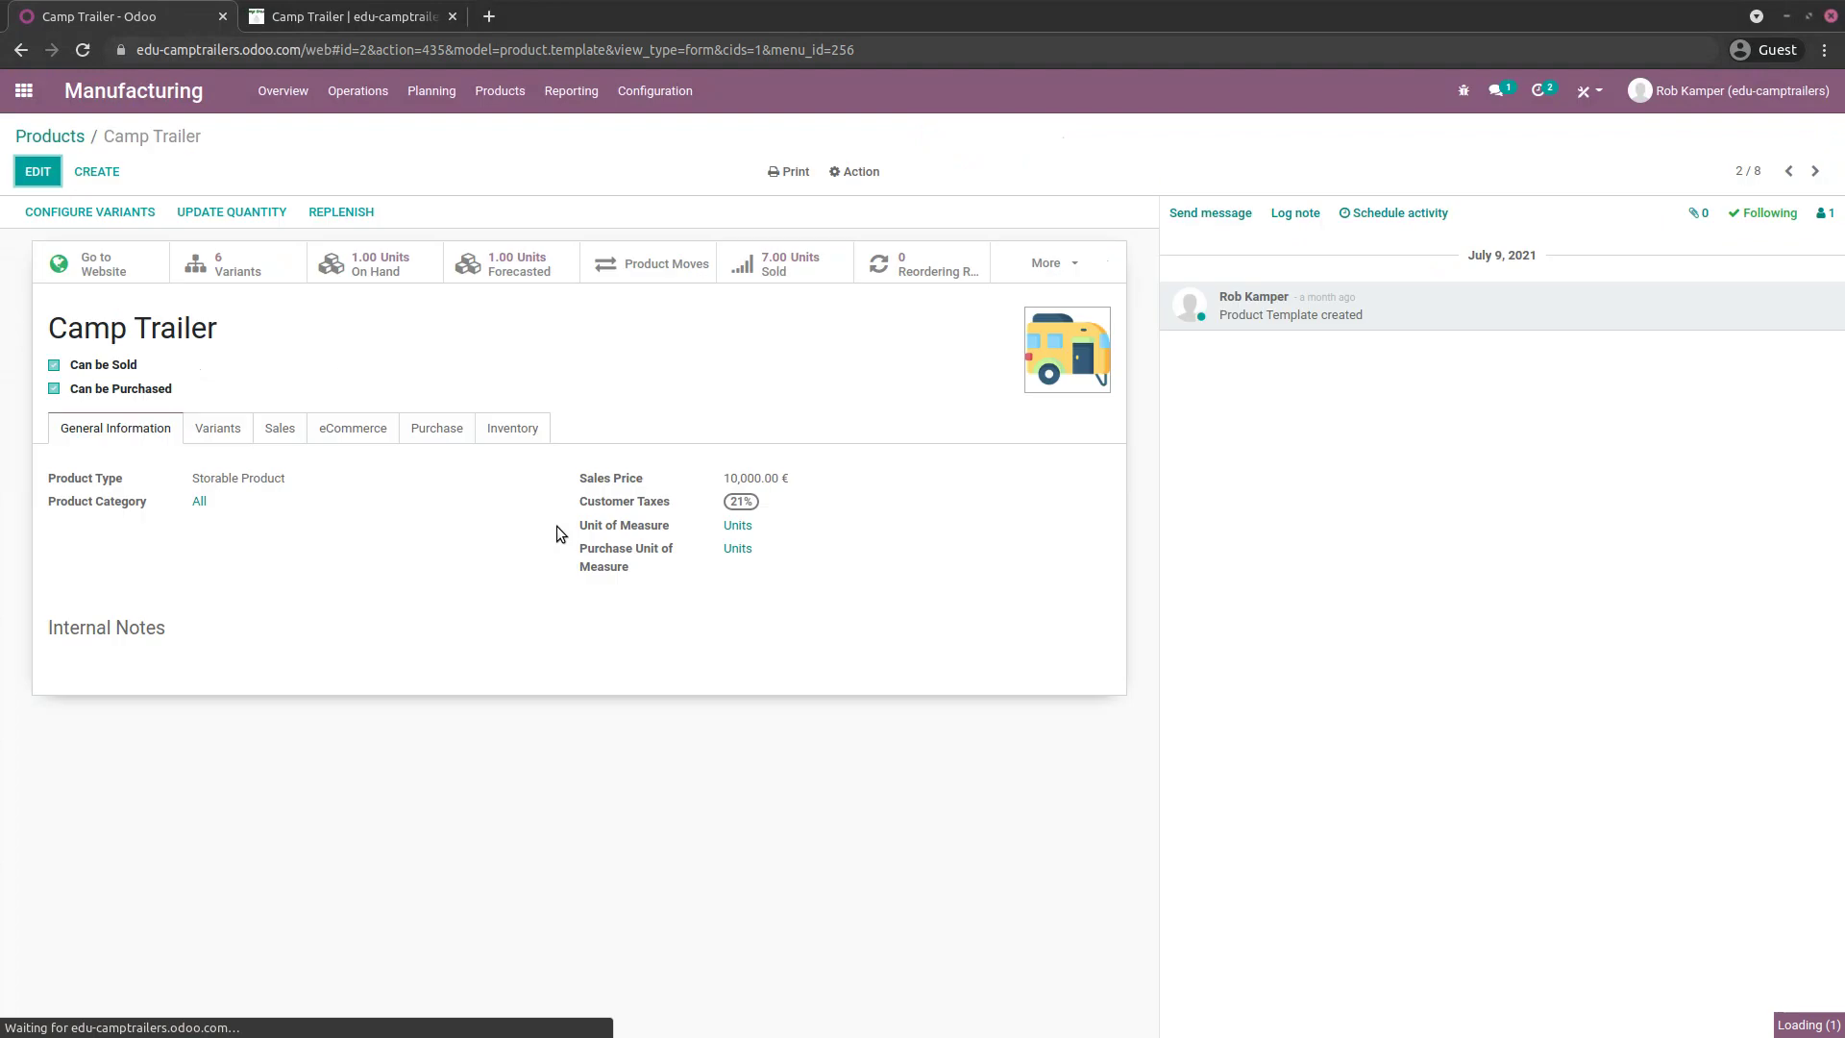
{"action": "left_click", "coordinate": [503, 430]}
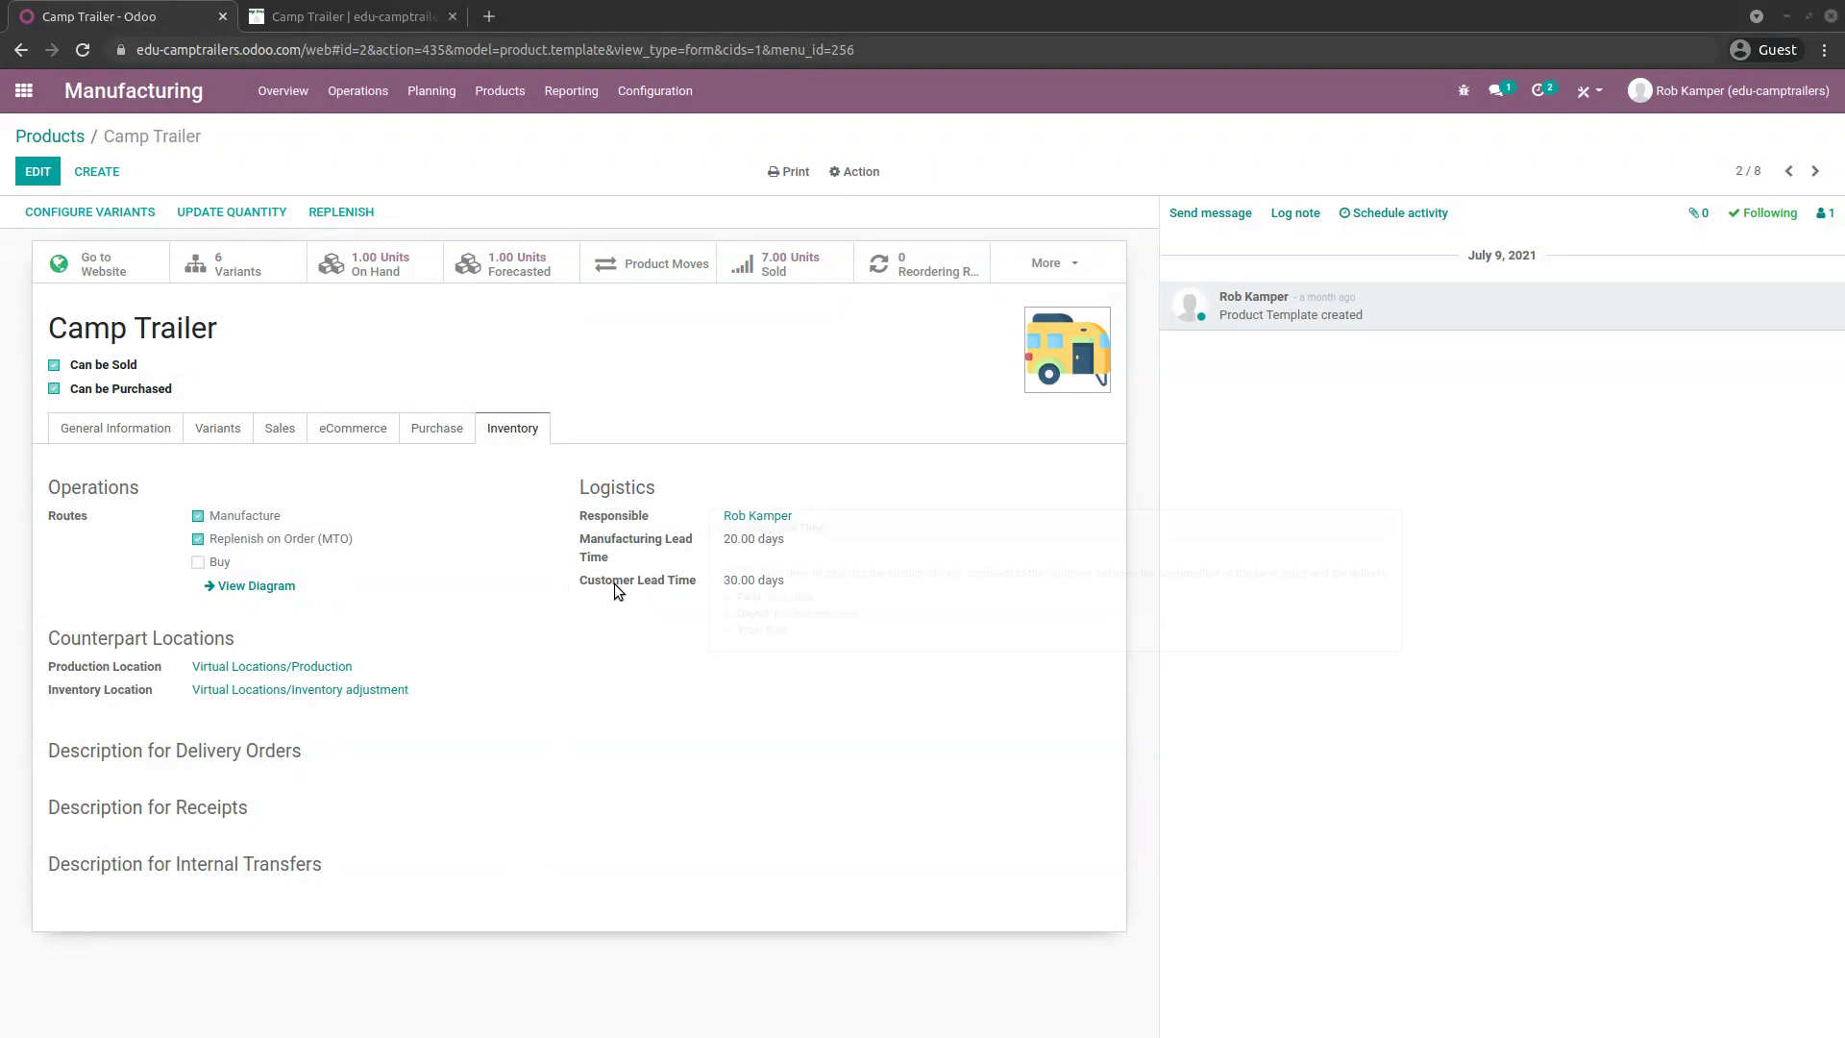
{"action": "mouse_move", "coordinate": [614, 585]}
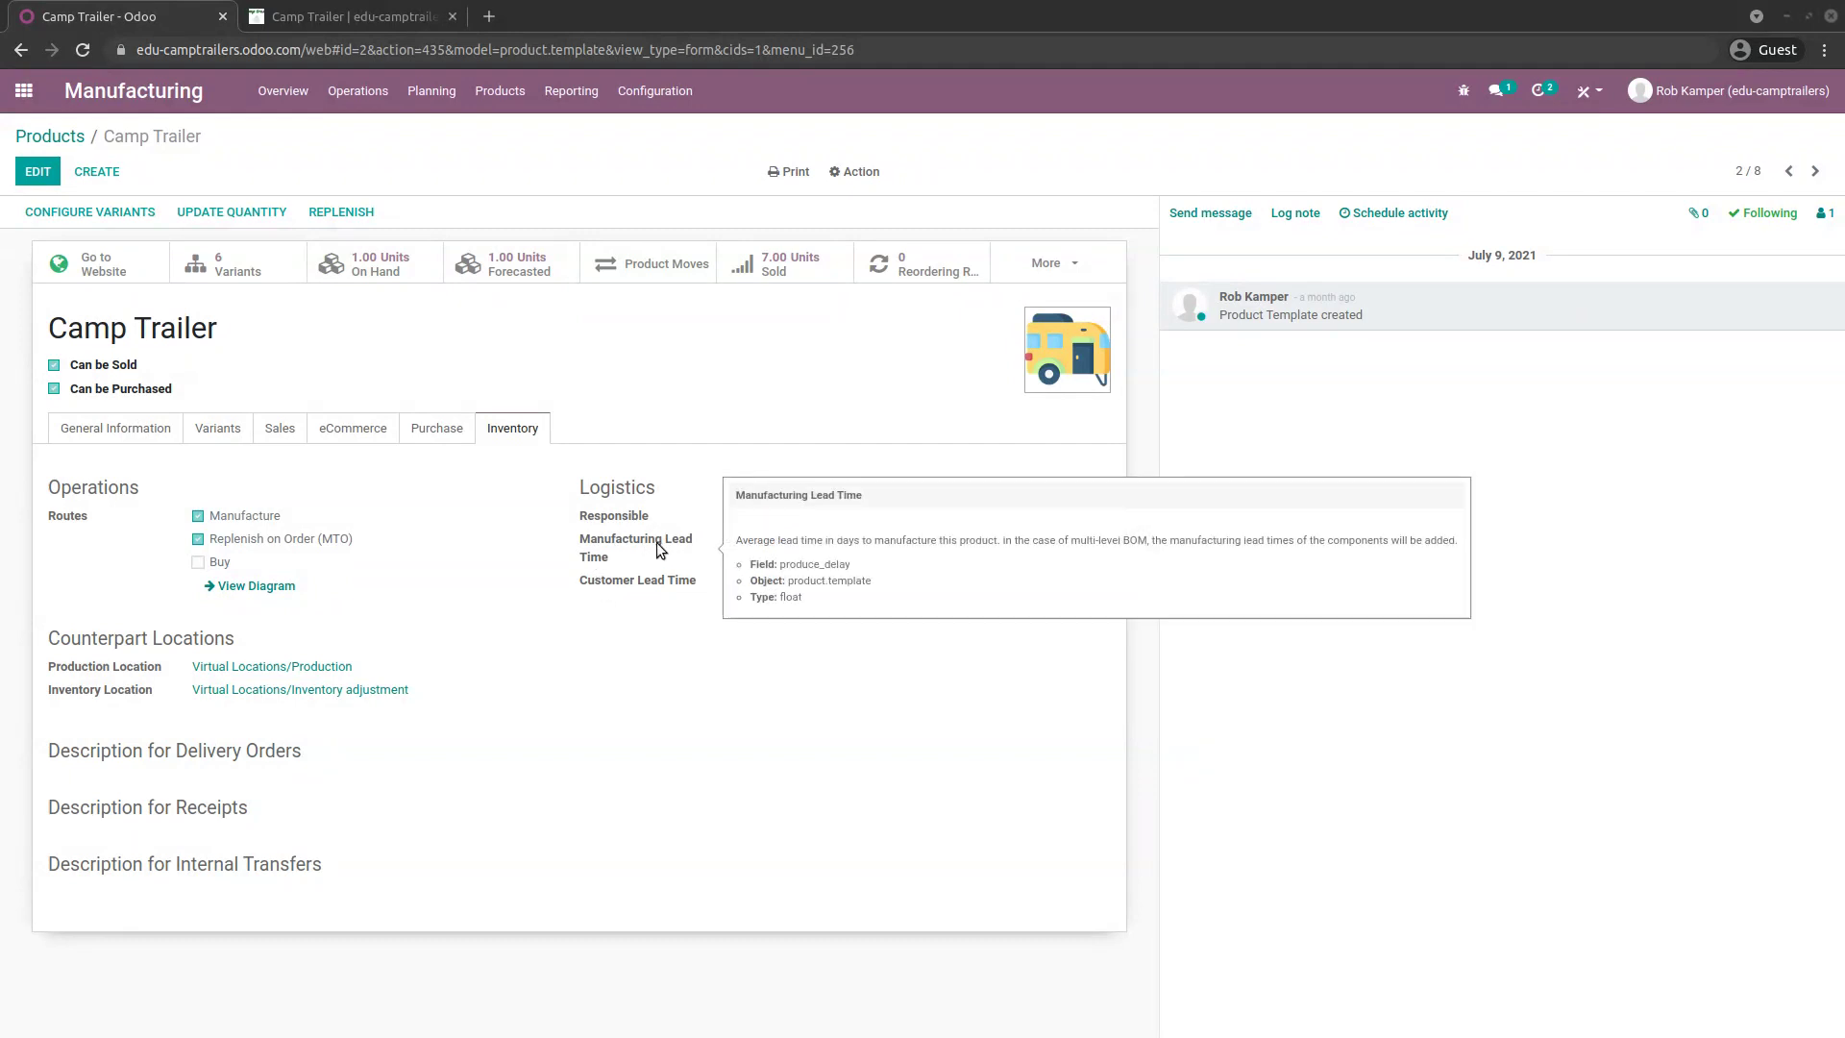
{"action": "mouse_move", "coordinate": [665, 566]}
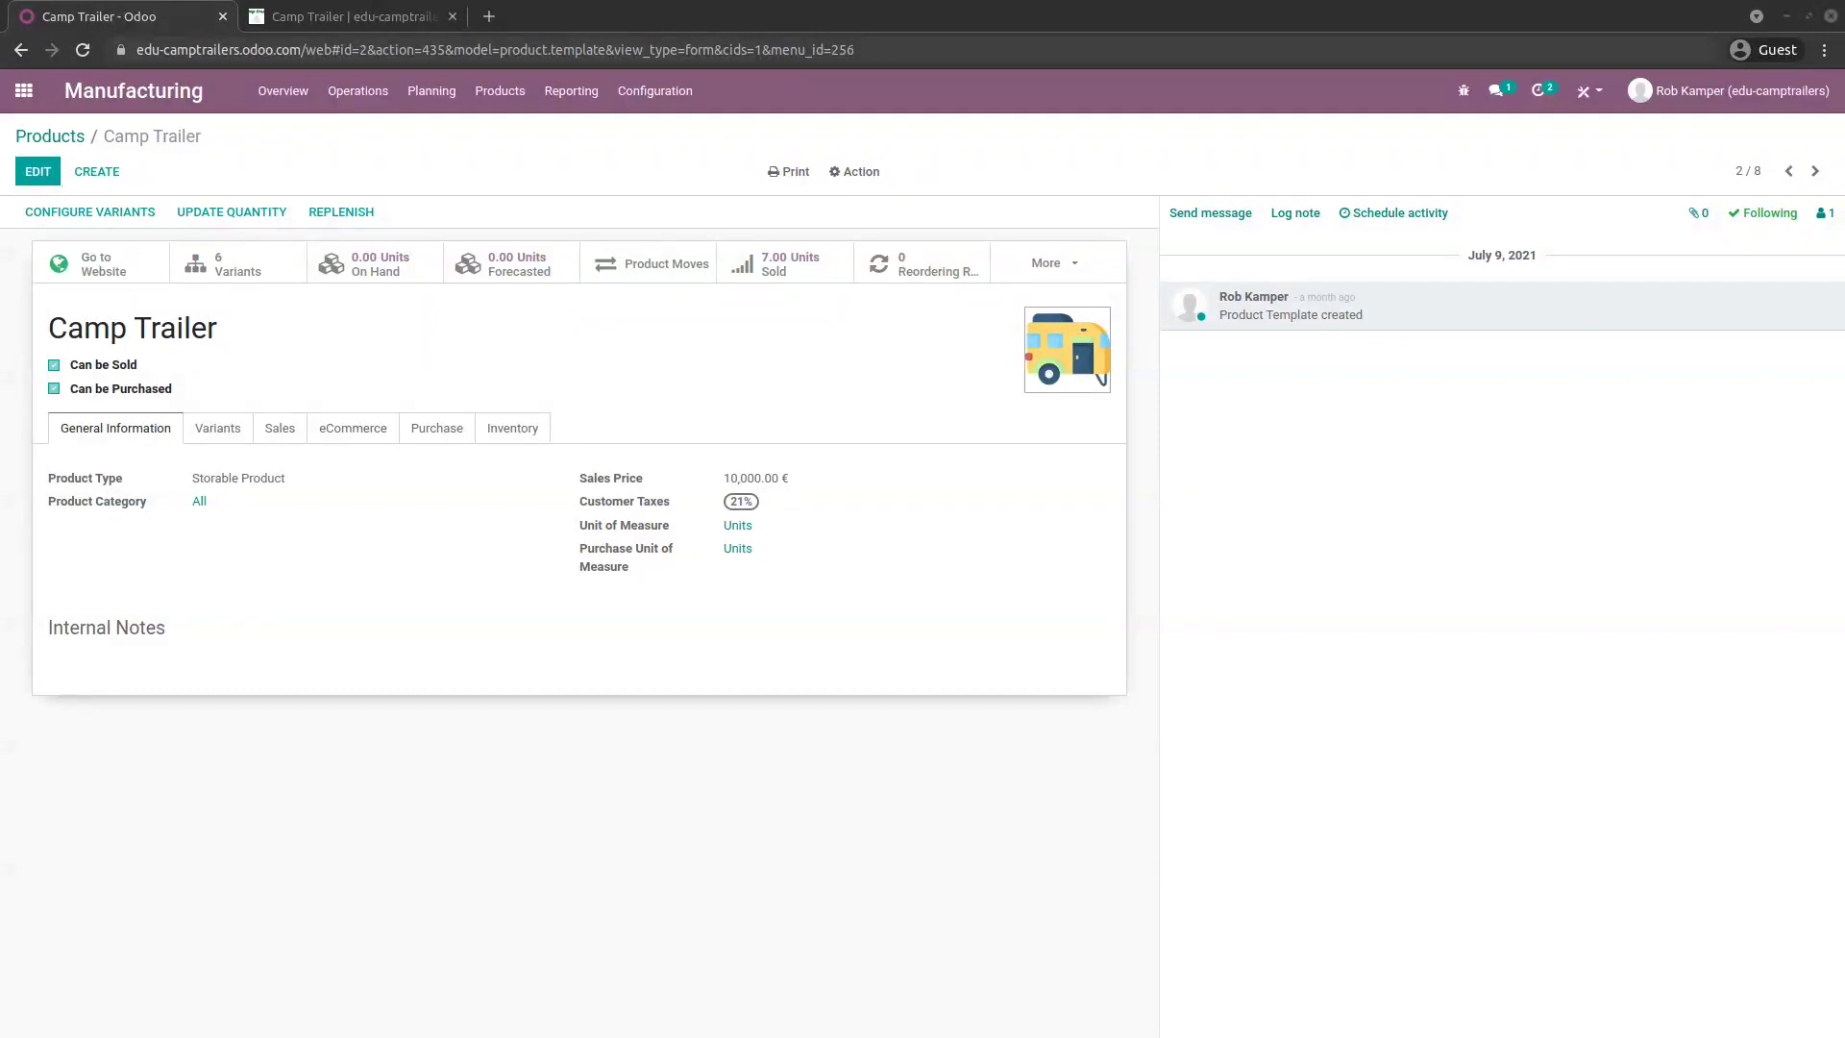
- Order one red Camp Trailer with the Wood door texture in the web shop, checking out with Wire Transfer
{"action": "left_click", "coordinate": [373, 9]}
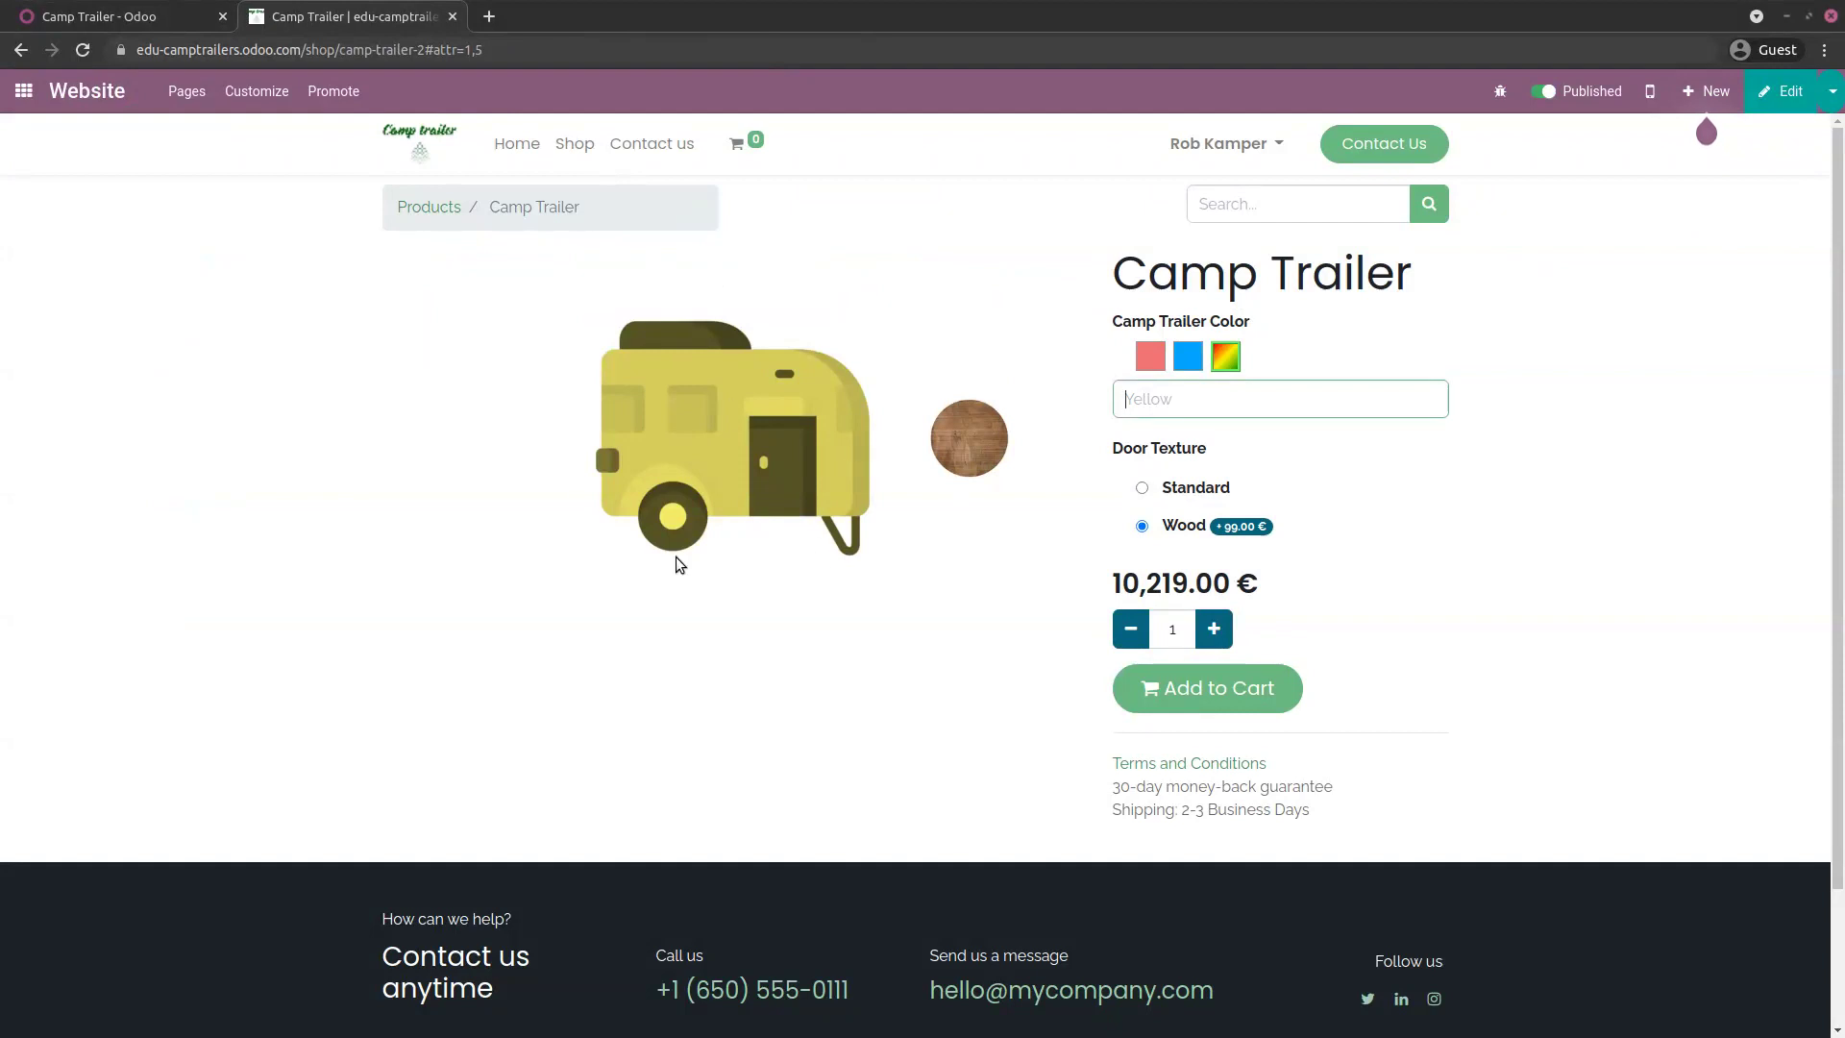
{"action": "left_click", "coordinate": [1151, 356]}
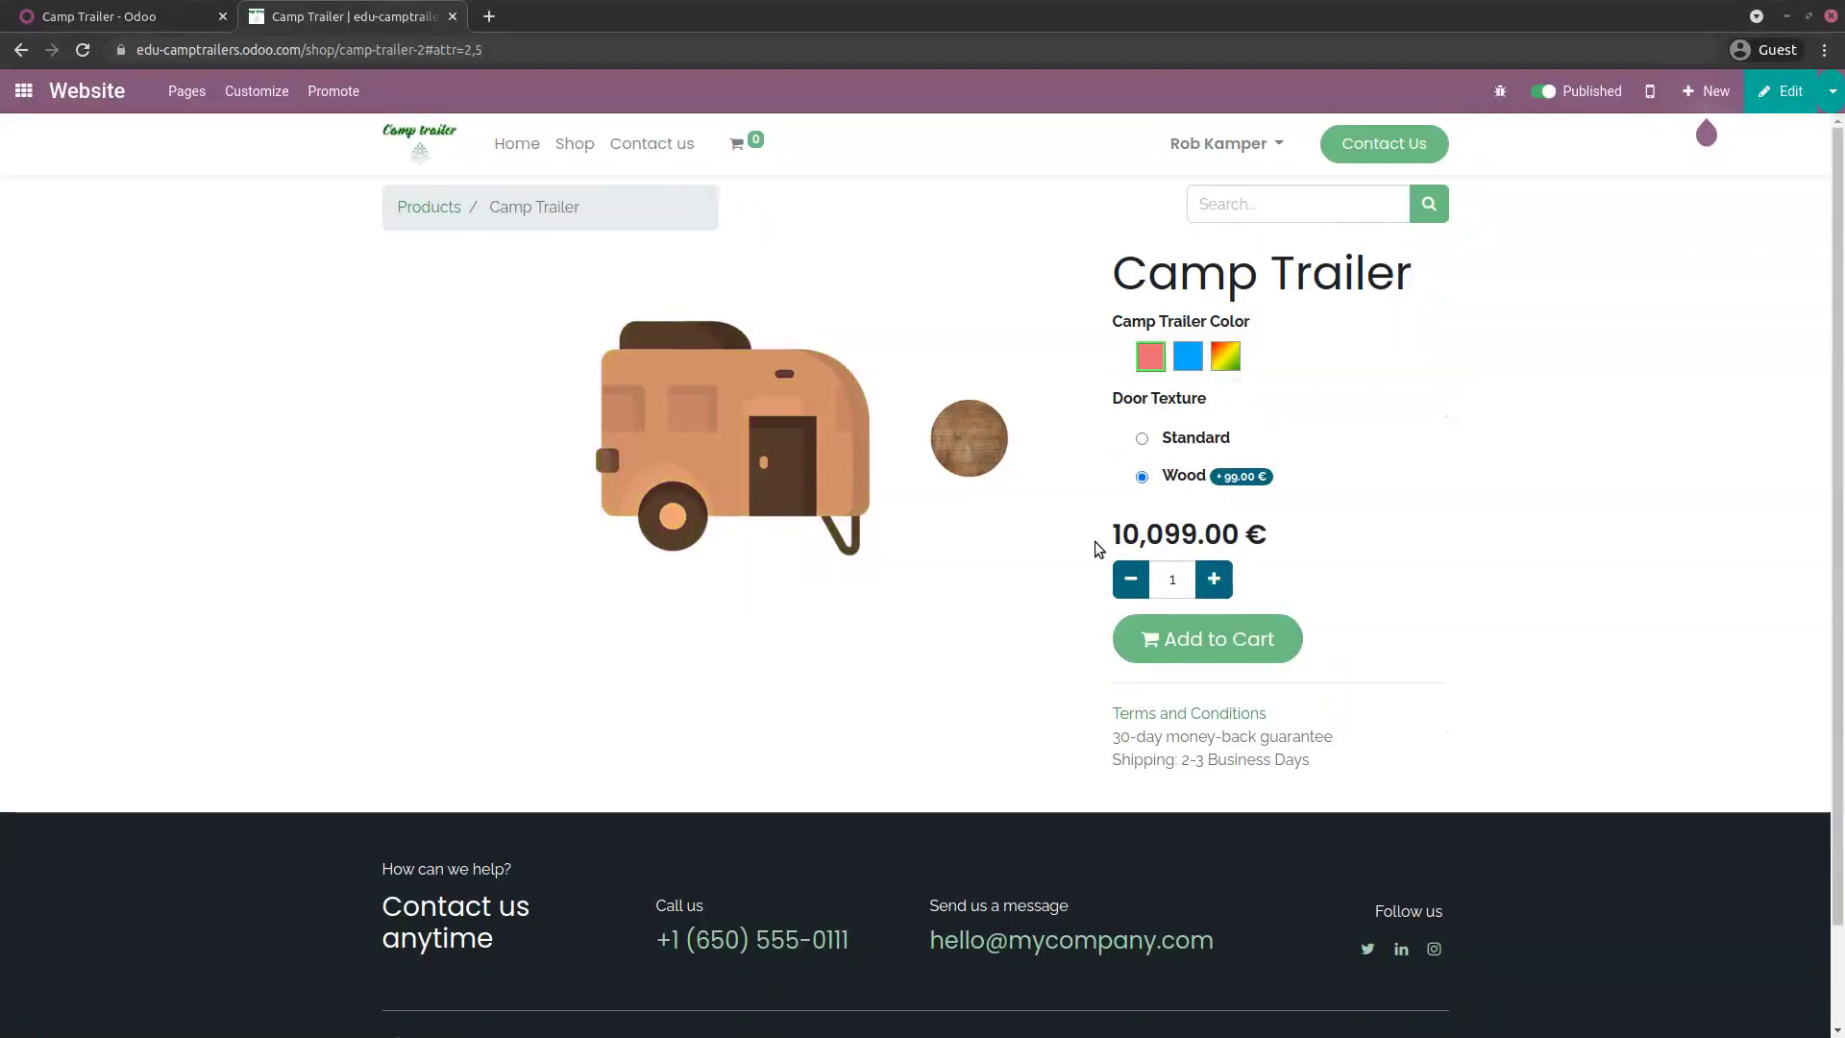
{"action": "left_click", "coordinate": [1183, 646]}
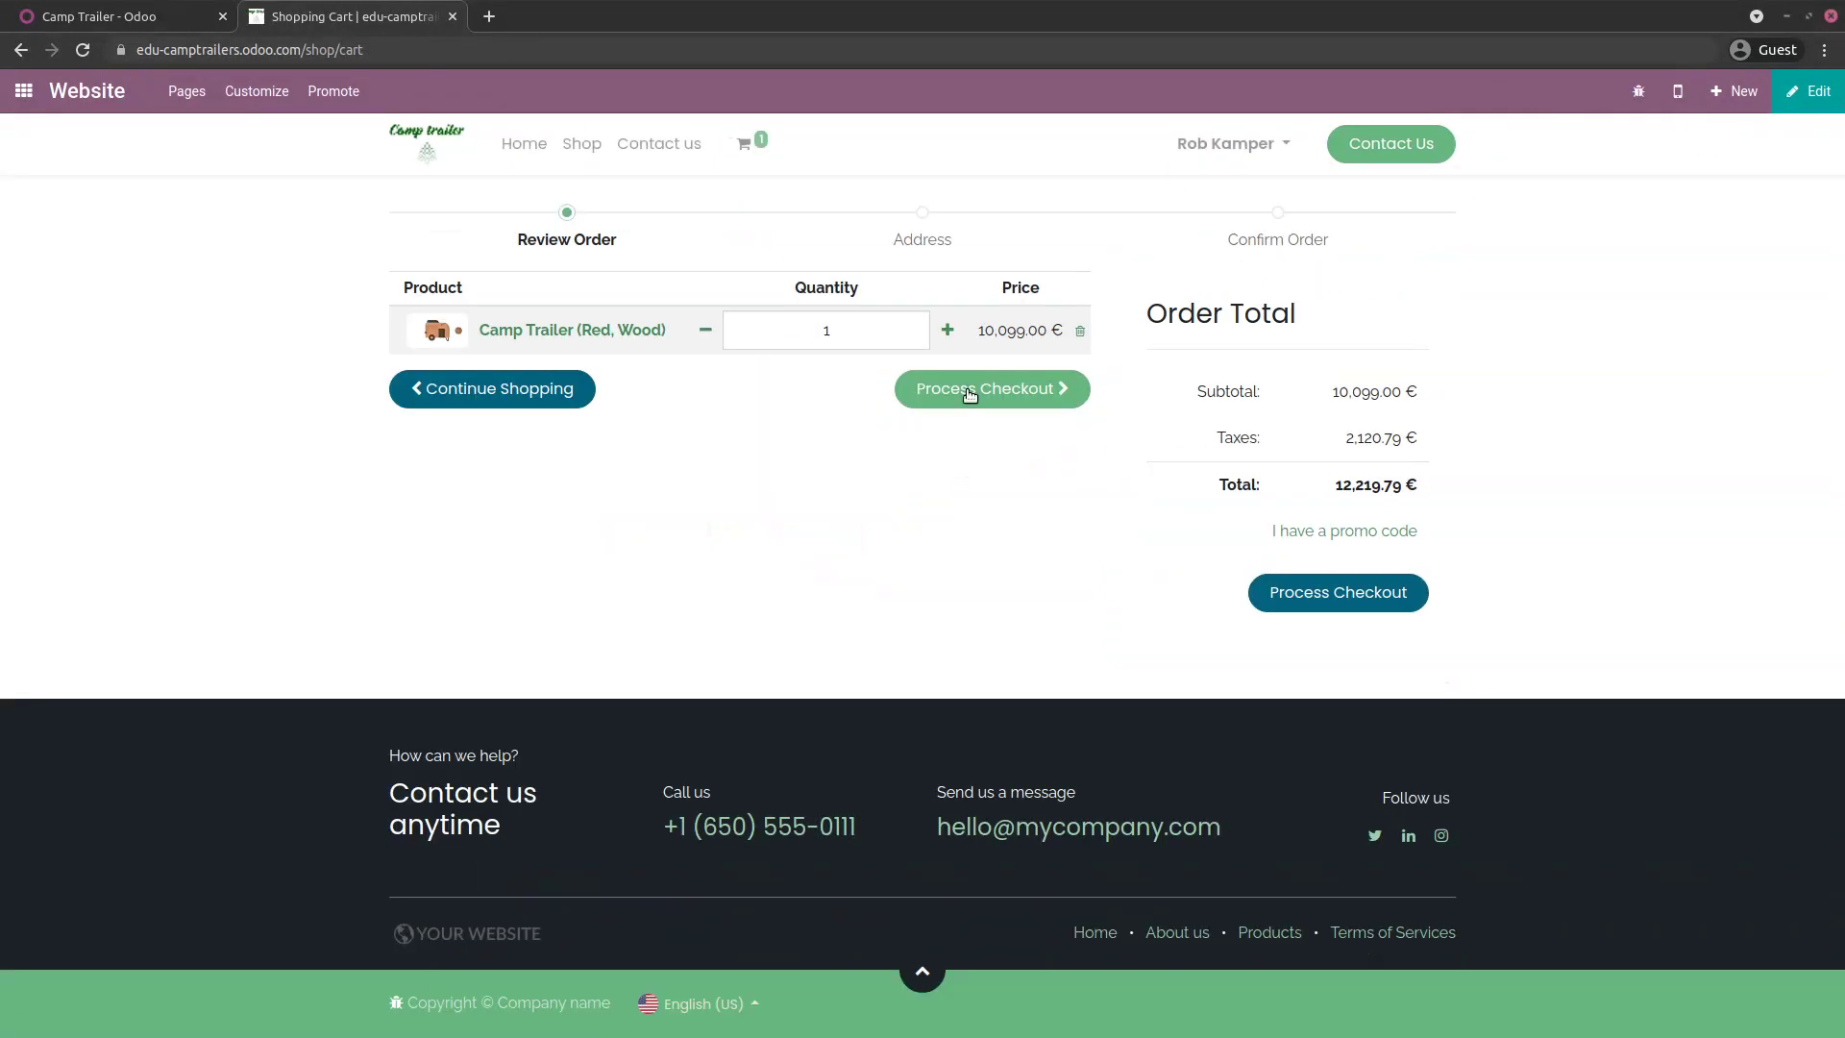
{"action": "left_click", "coordinate": [985, 392]}
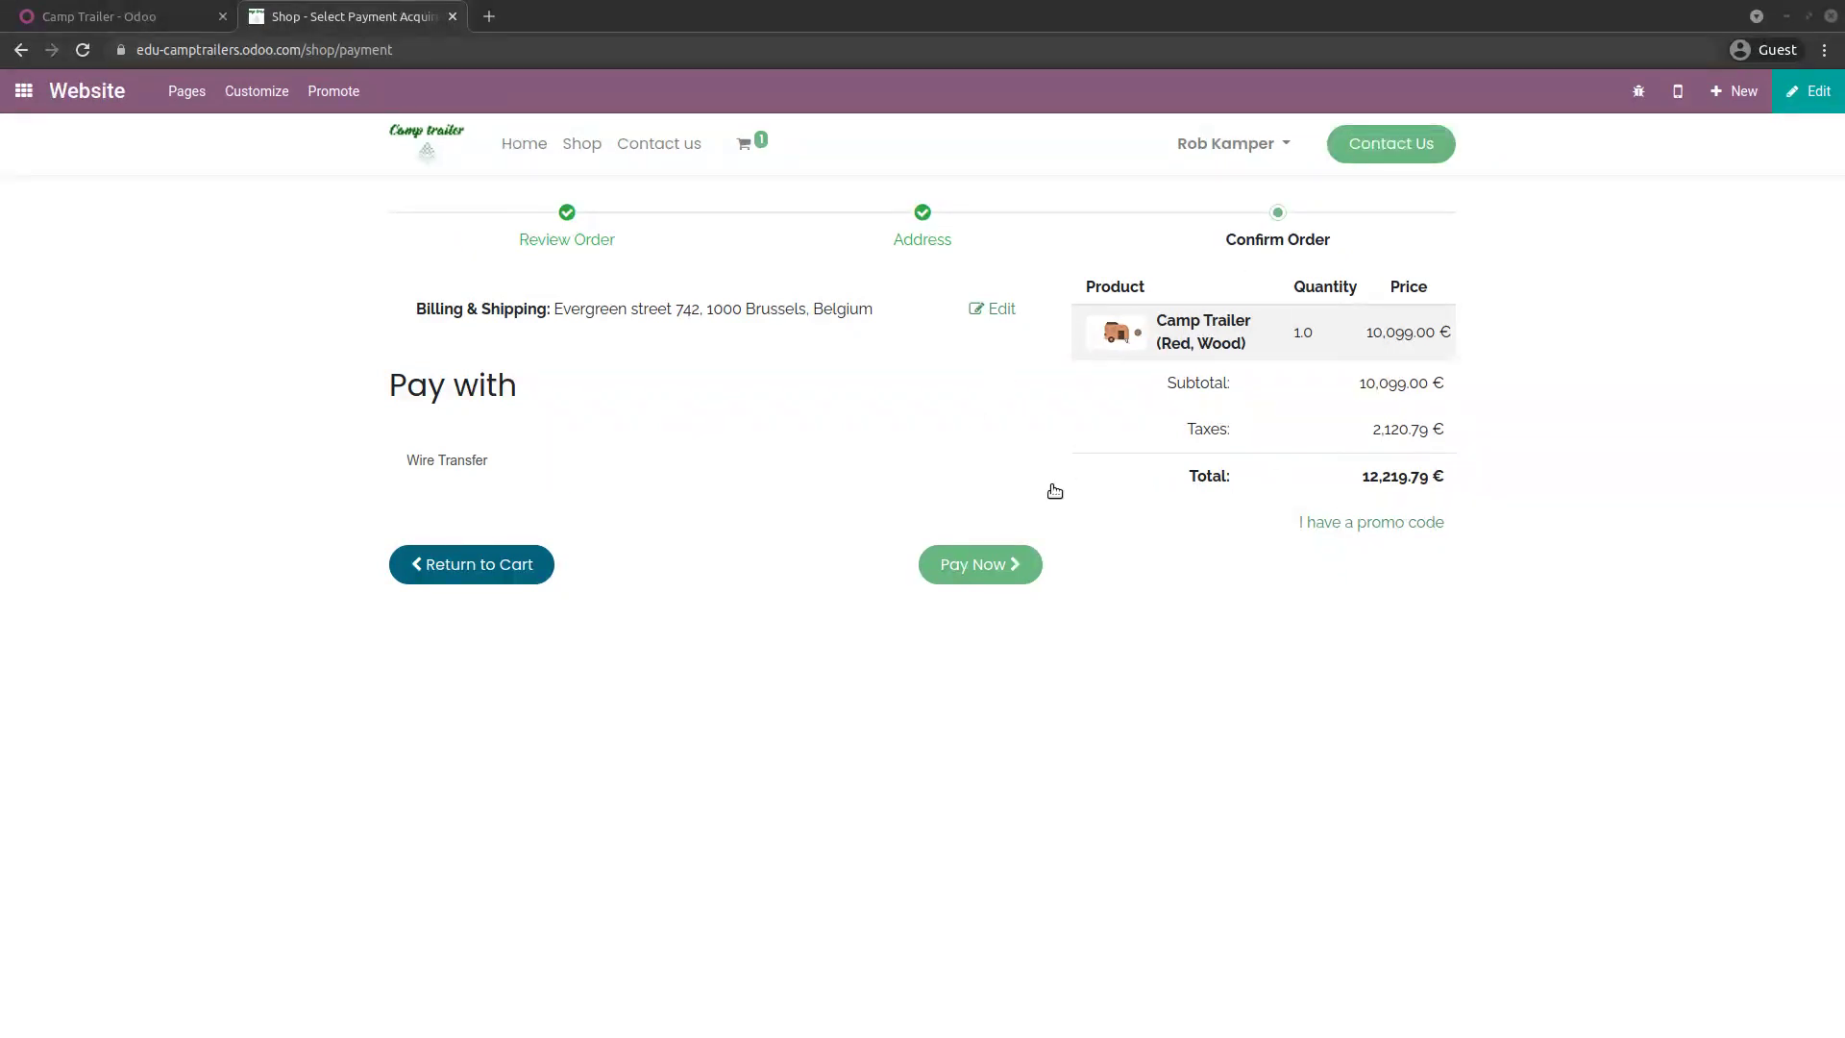
{"action": "left_click", "coordinate": [966, 564]}
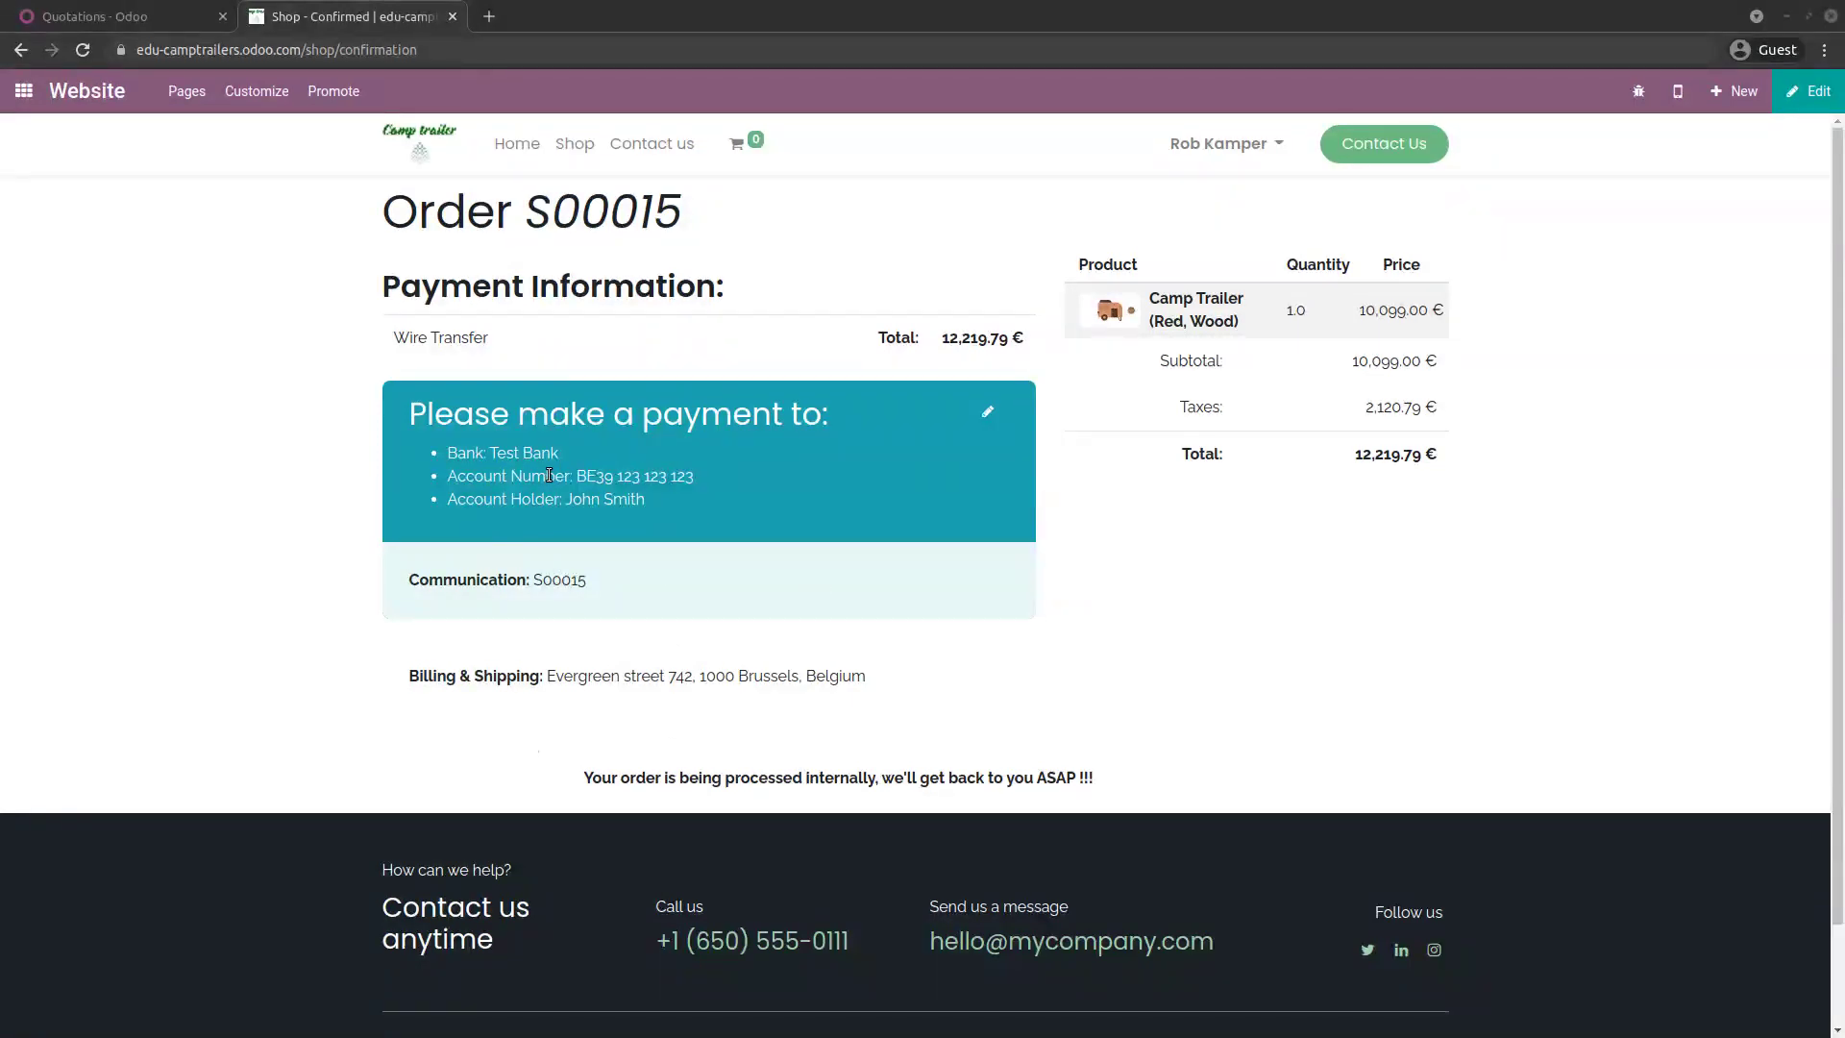
- Open the new web shop order in the Sales quotations, review its order line and confirm the quotation
{"action": "left_click", "coordinate": [134, 17]}
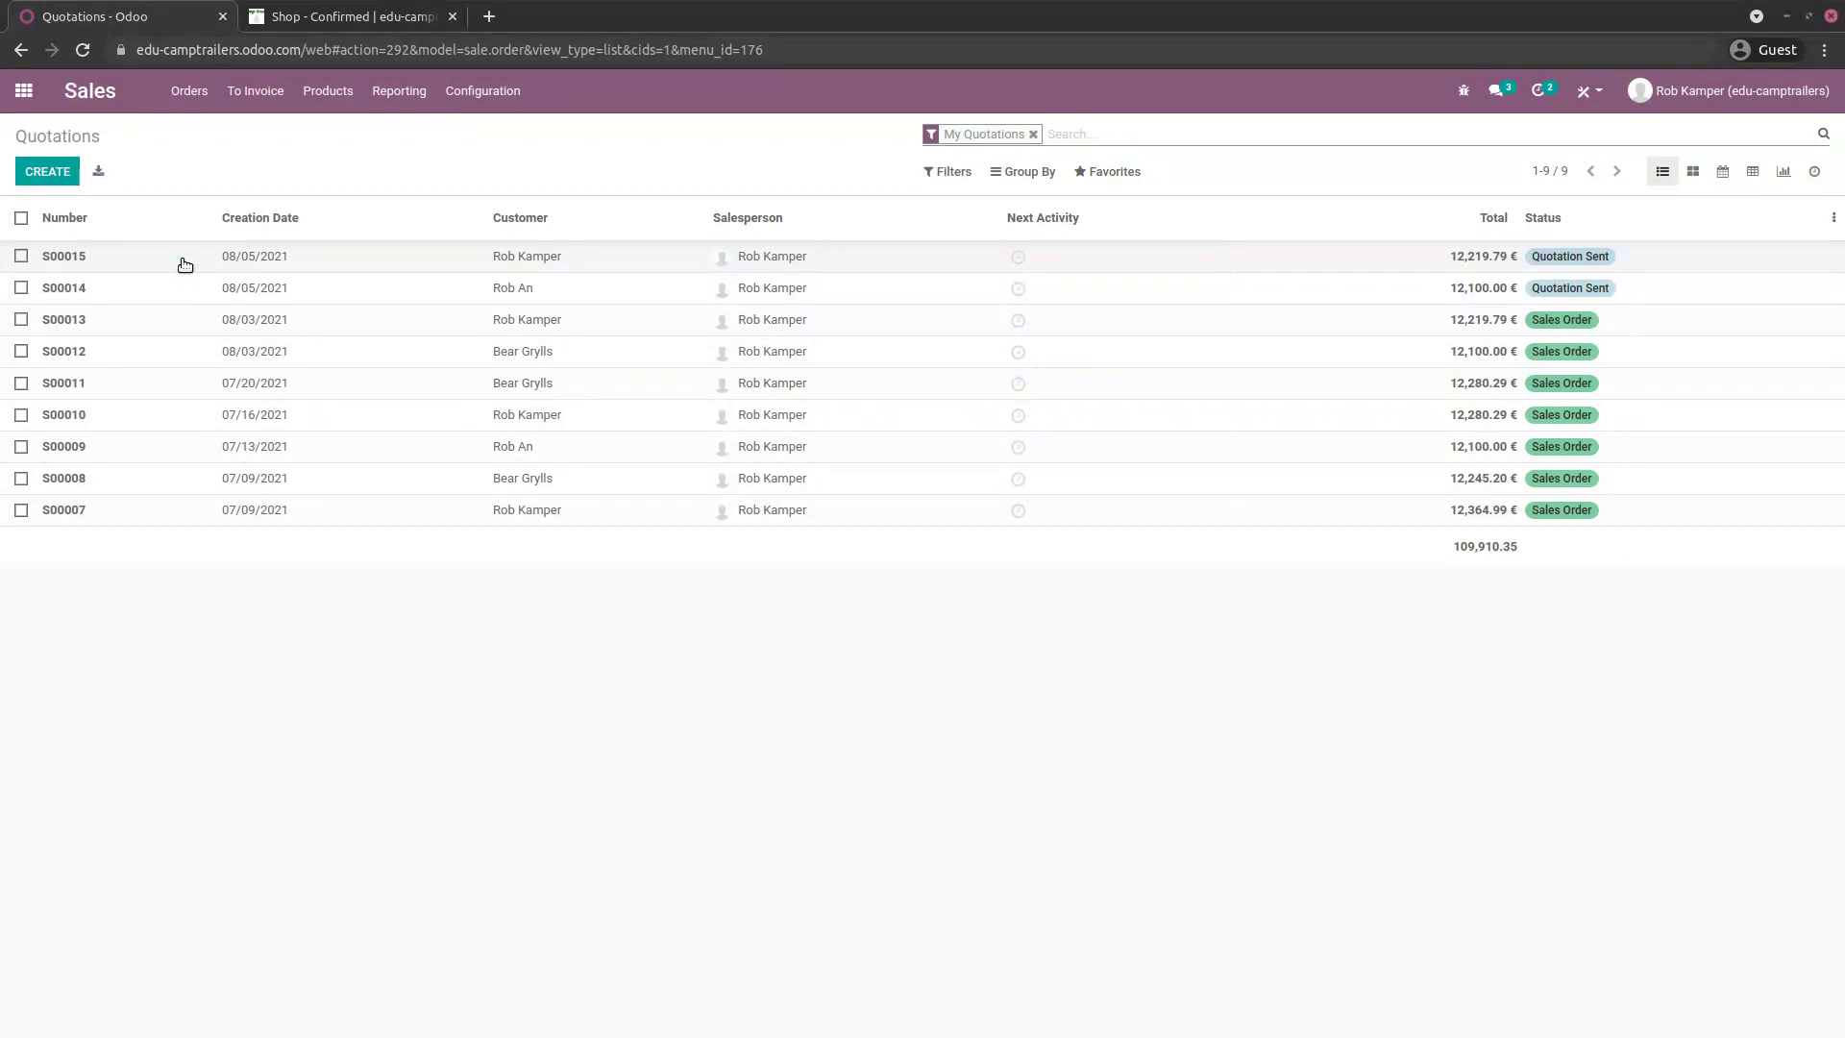
{"action": "left_click", "coordinate": [235, 254]}
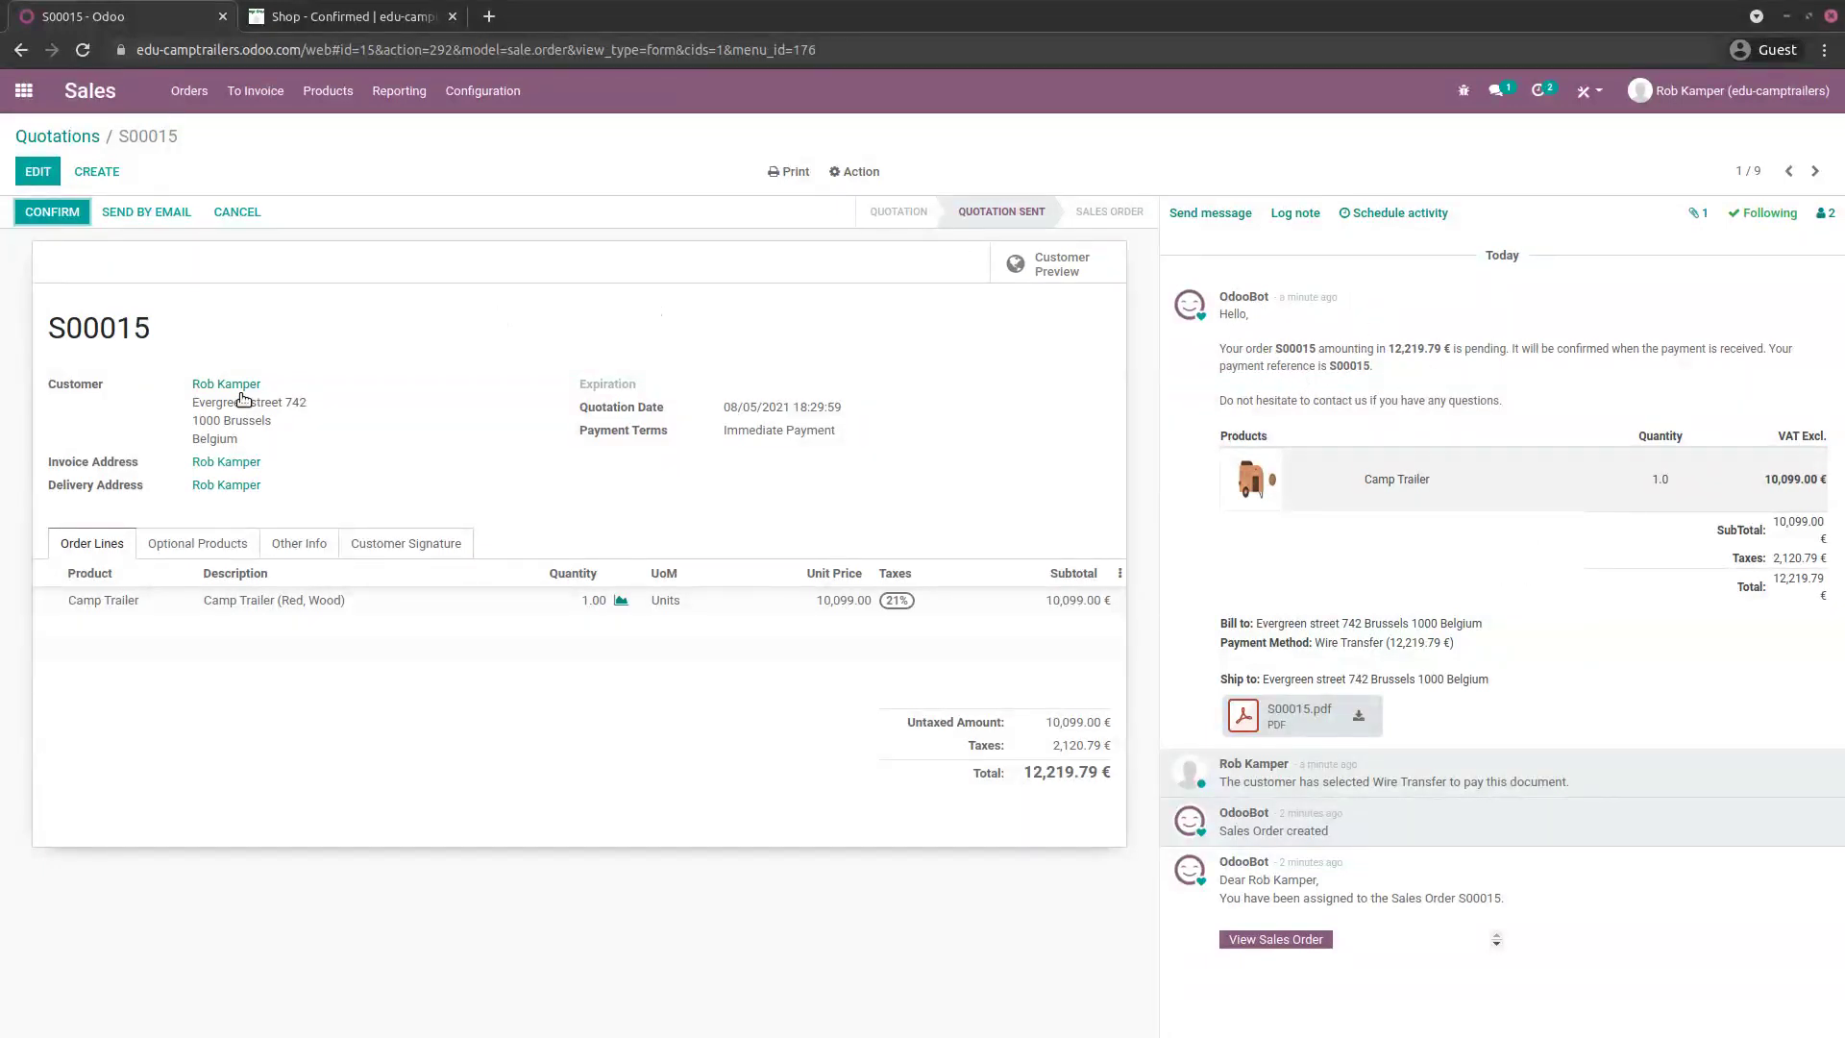
{"action": "mouse_move", "coordinate": [252, 607]}
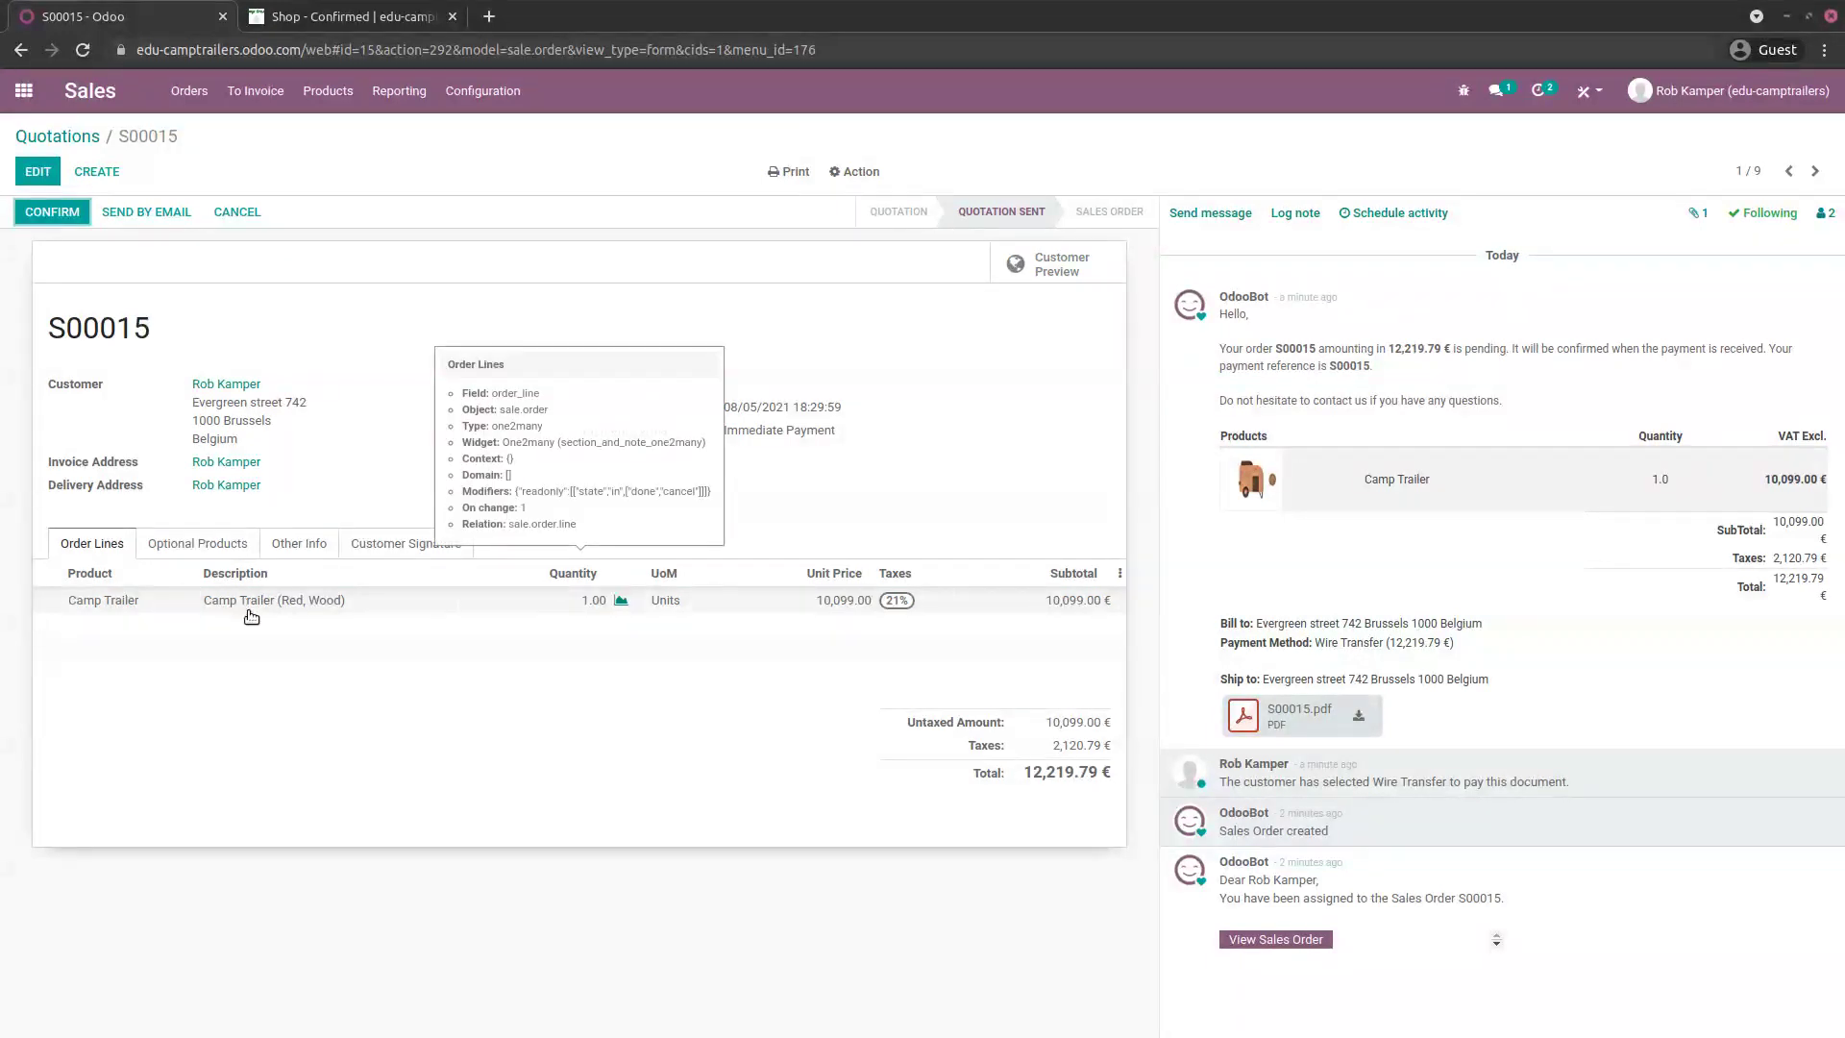
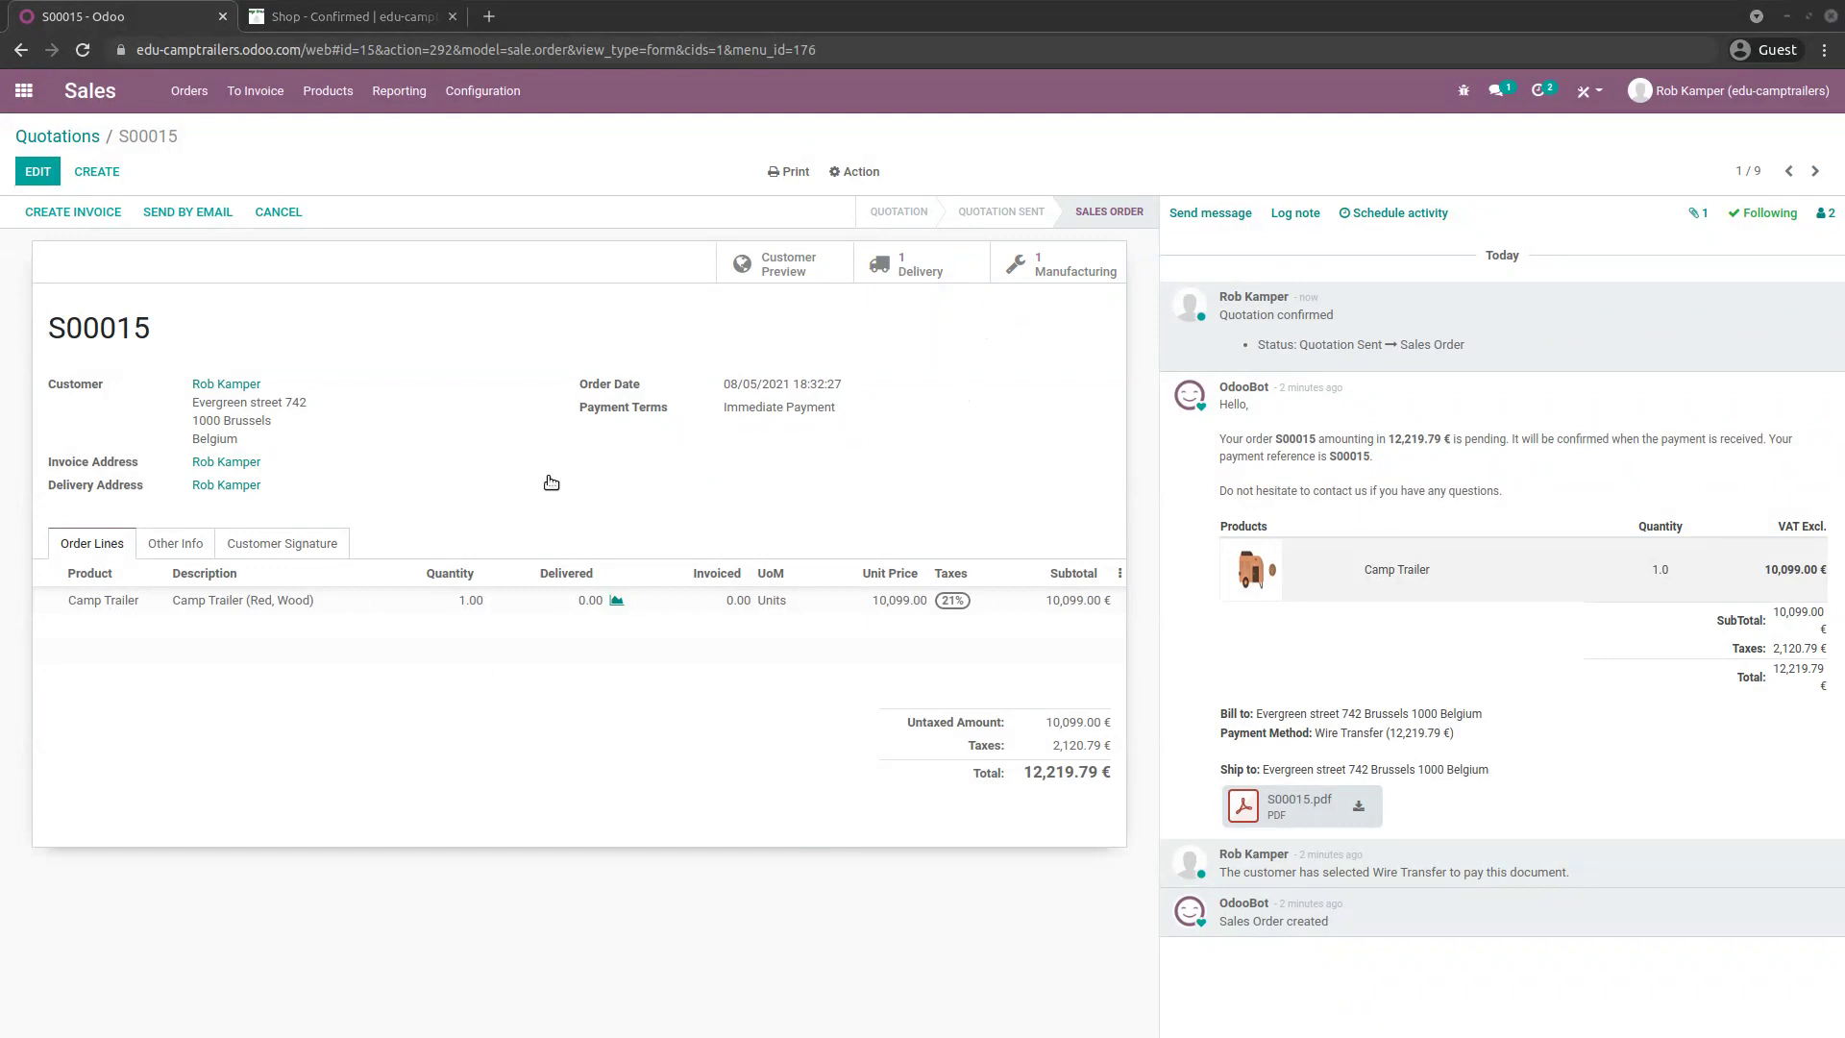
- Open the sales order's manufacturing order and its linked request for quotation, examining component availability and the products requested from CT Supply
{"action": "left_click", "coordinate": [1069, 272]}
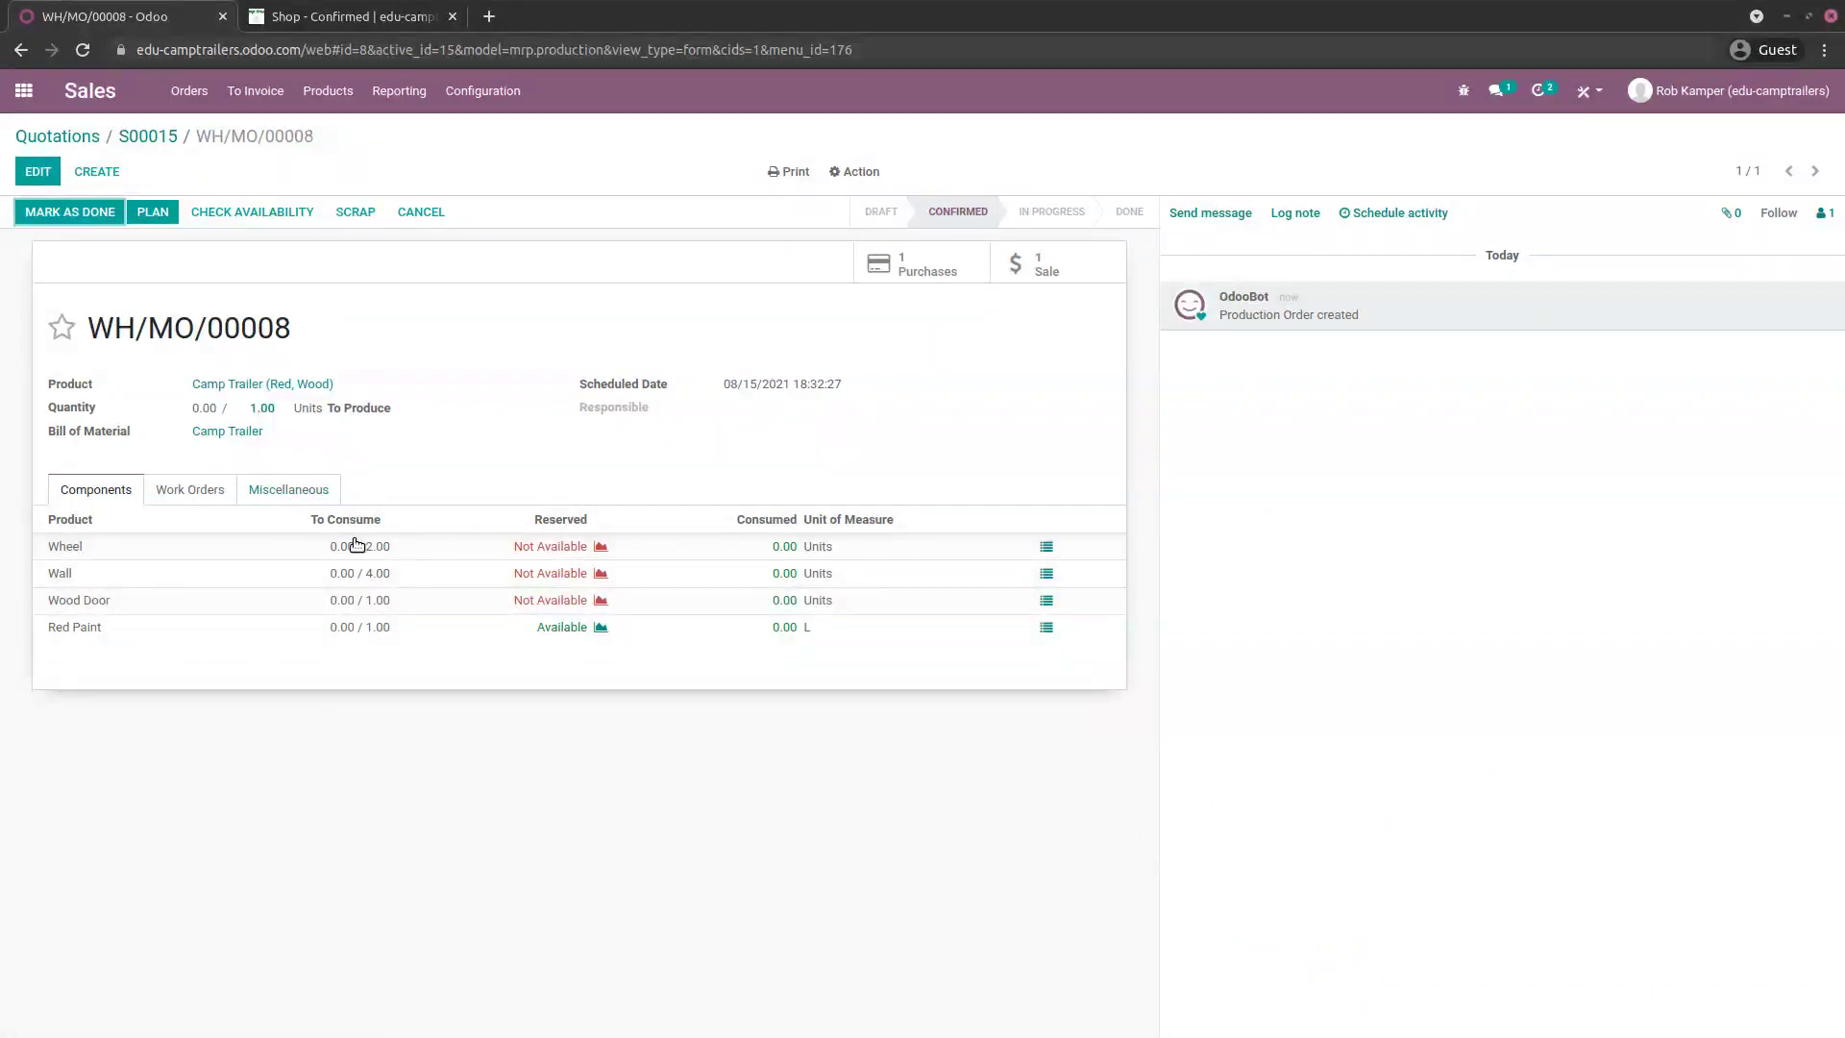
{"action": "mouse_move", "coordinate": [489, 560]}
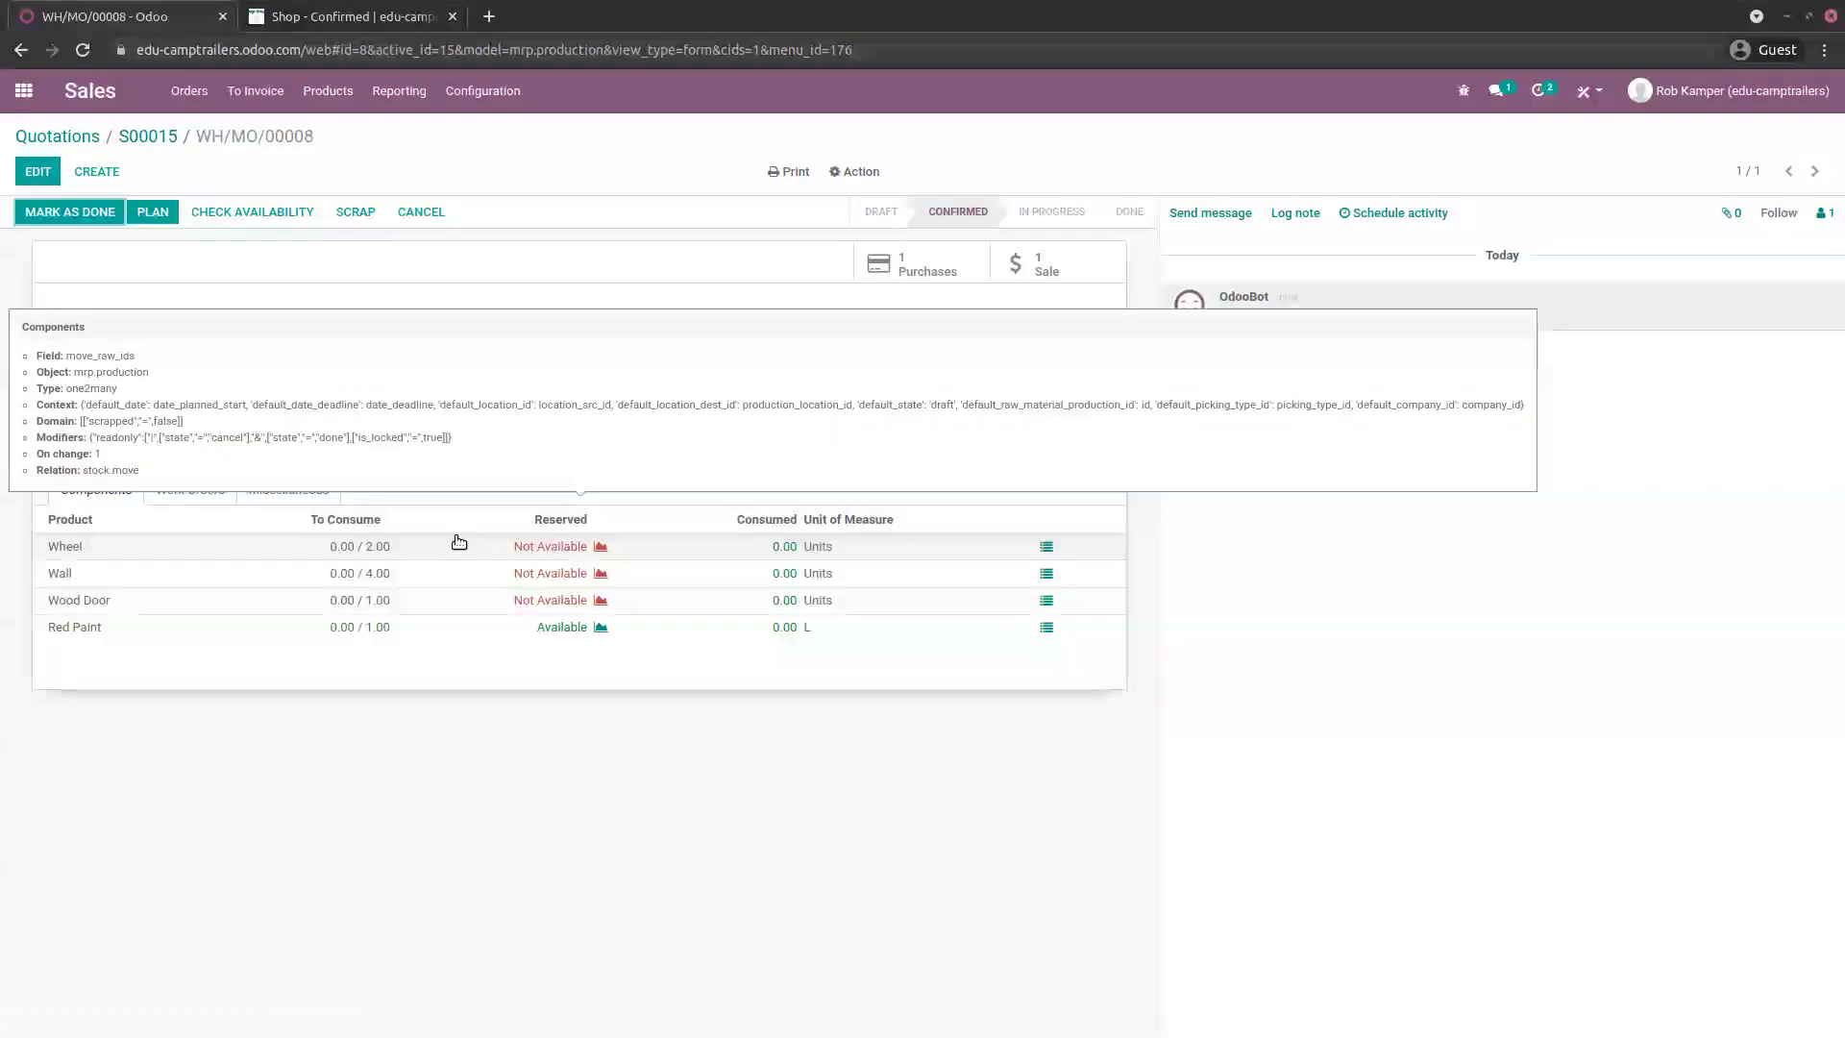
{"action": "left_click", "coordinate": [927, 269]}
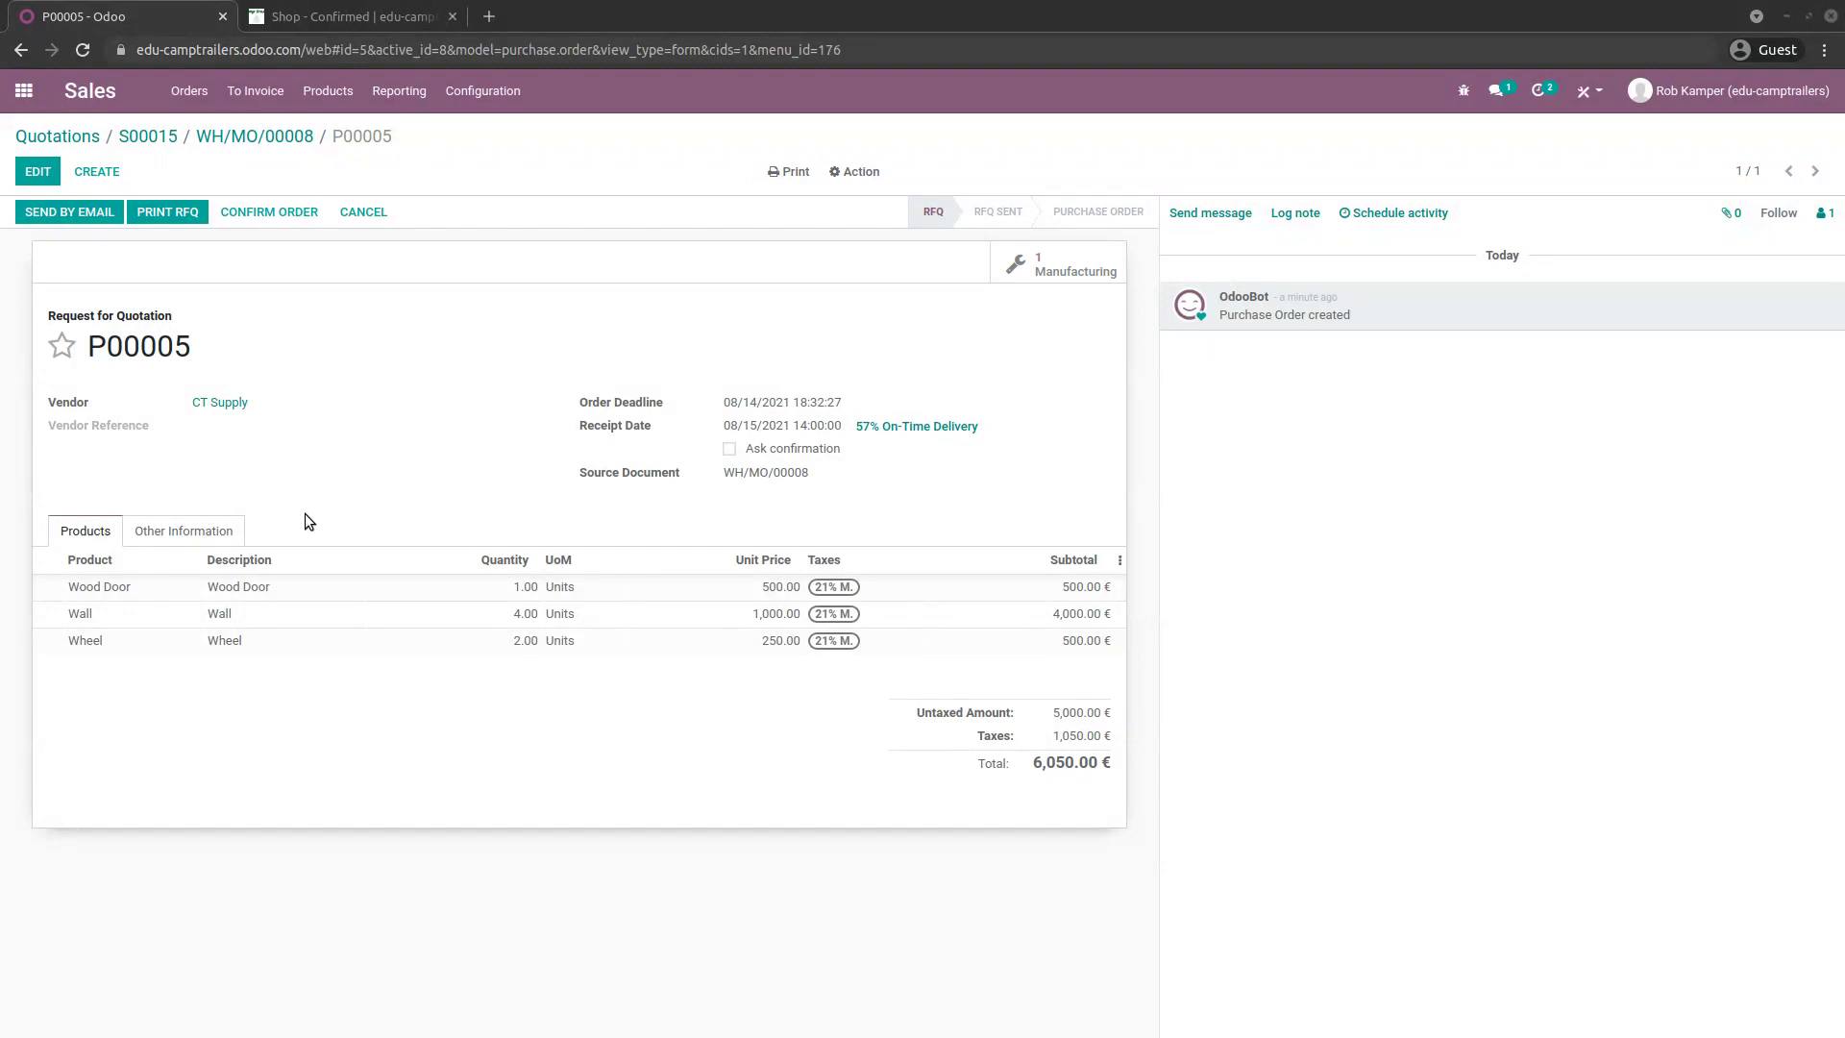
{"action": "mouse_move", "coordinate": [144, 597]}
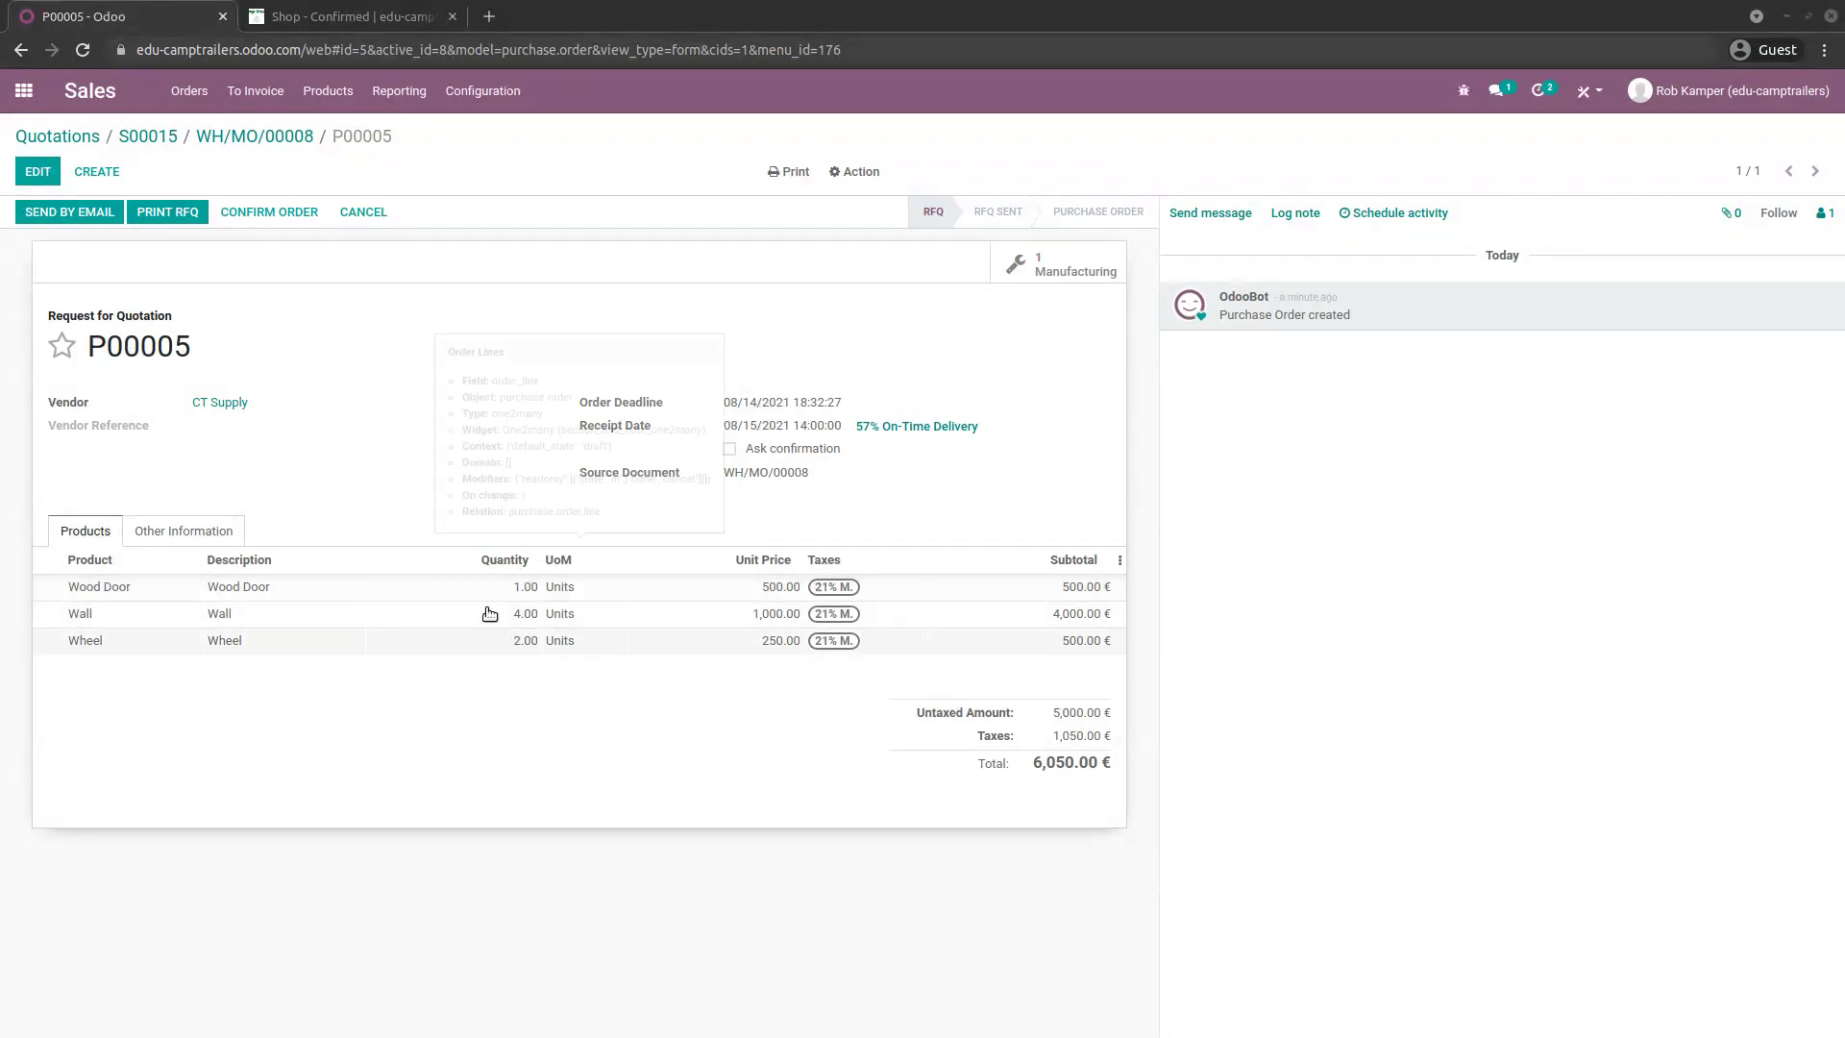
- Confirm the CT Supply purchase order and validate its receipt with all demanded quantities processed
{"action": "left_click", "coordinate": [251, 214]}
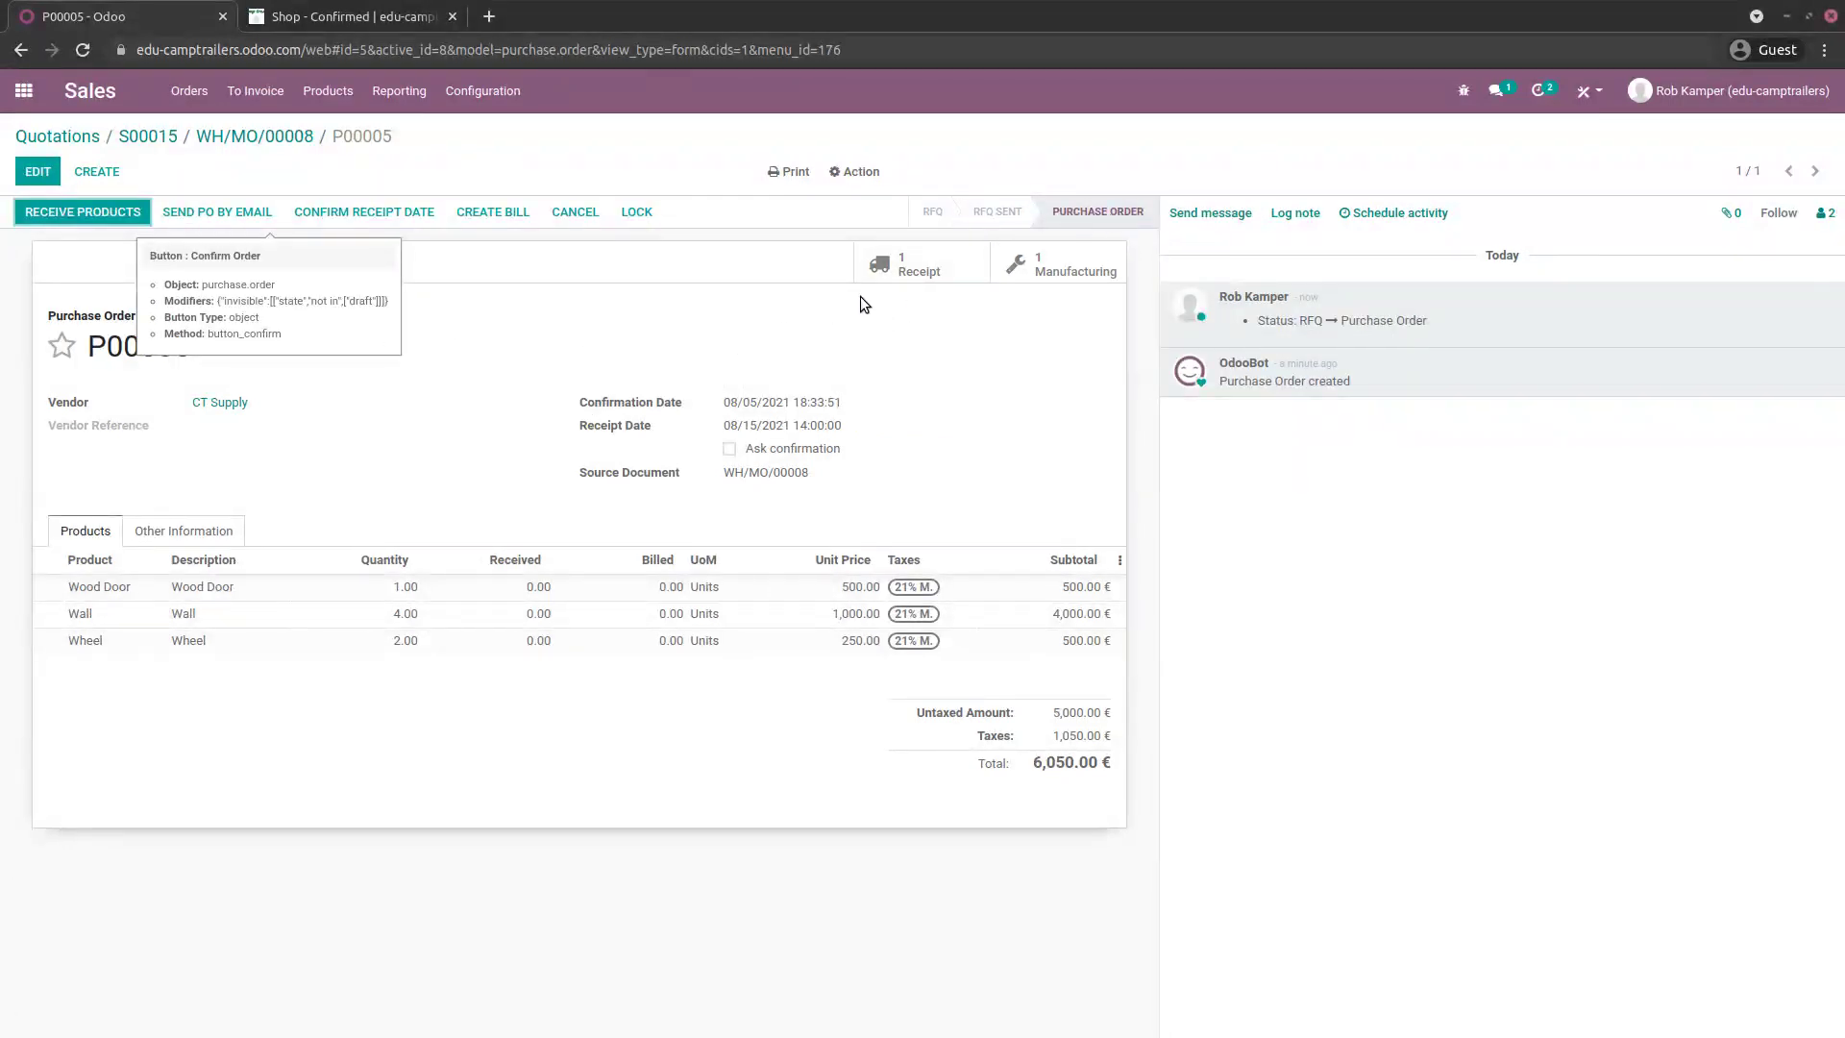
{"action": "left_click", "coordinate": [55, 213]}
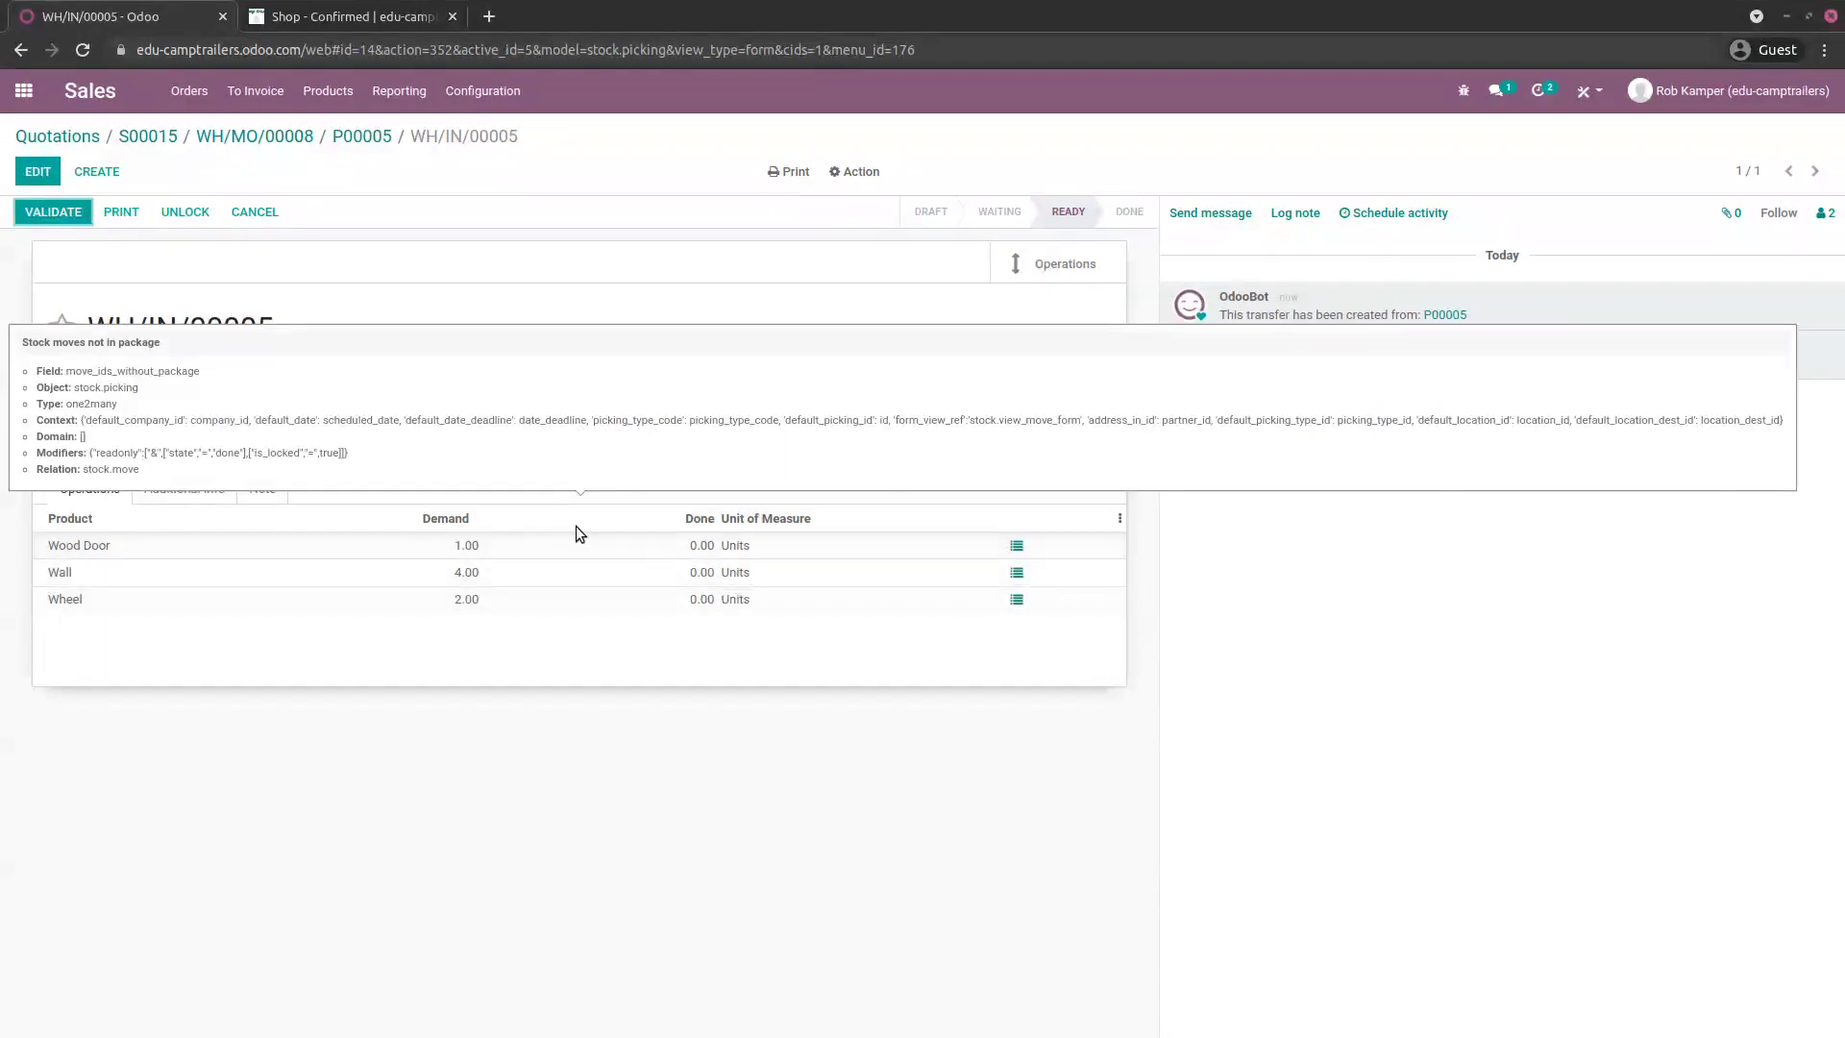
{"action": "left_click", "coordinate": [44, 220]}
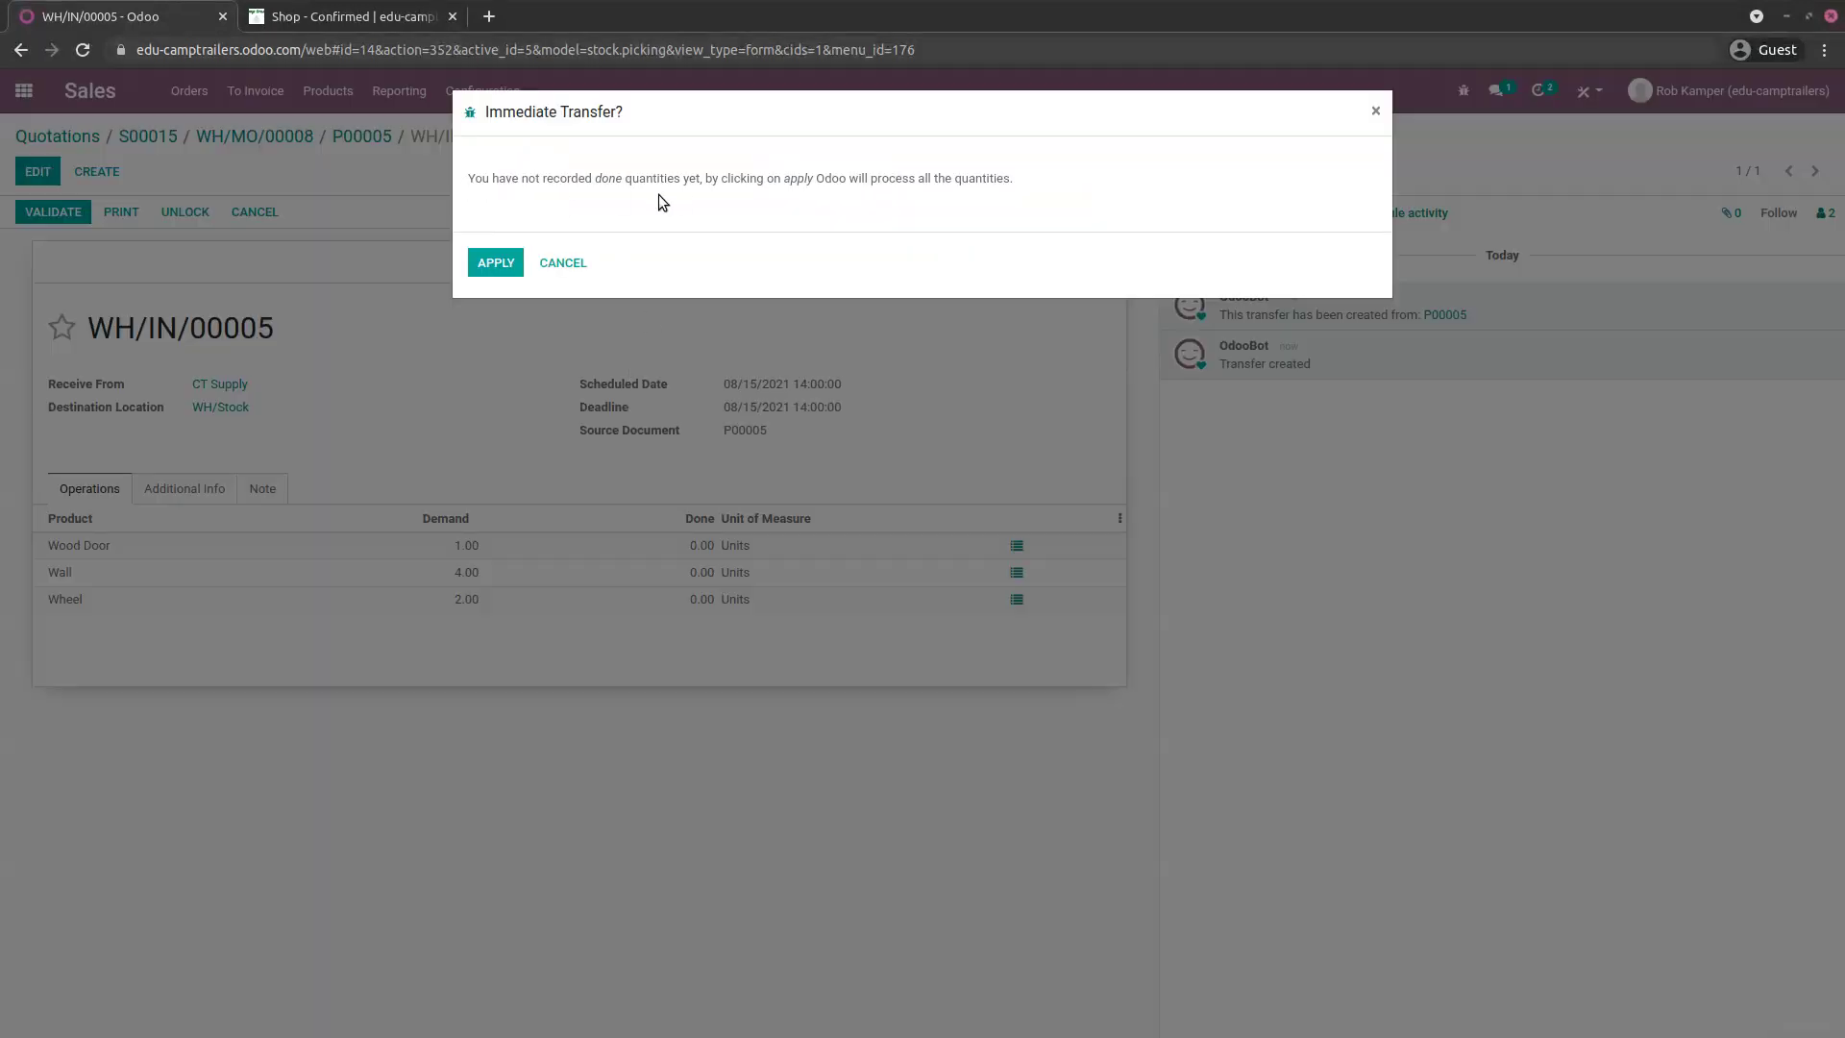
{"action": "left_click", "coordinate": [501, 266]}
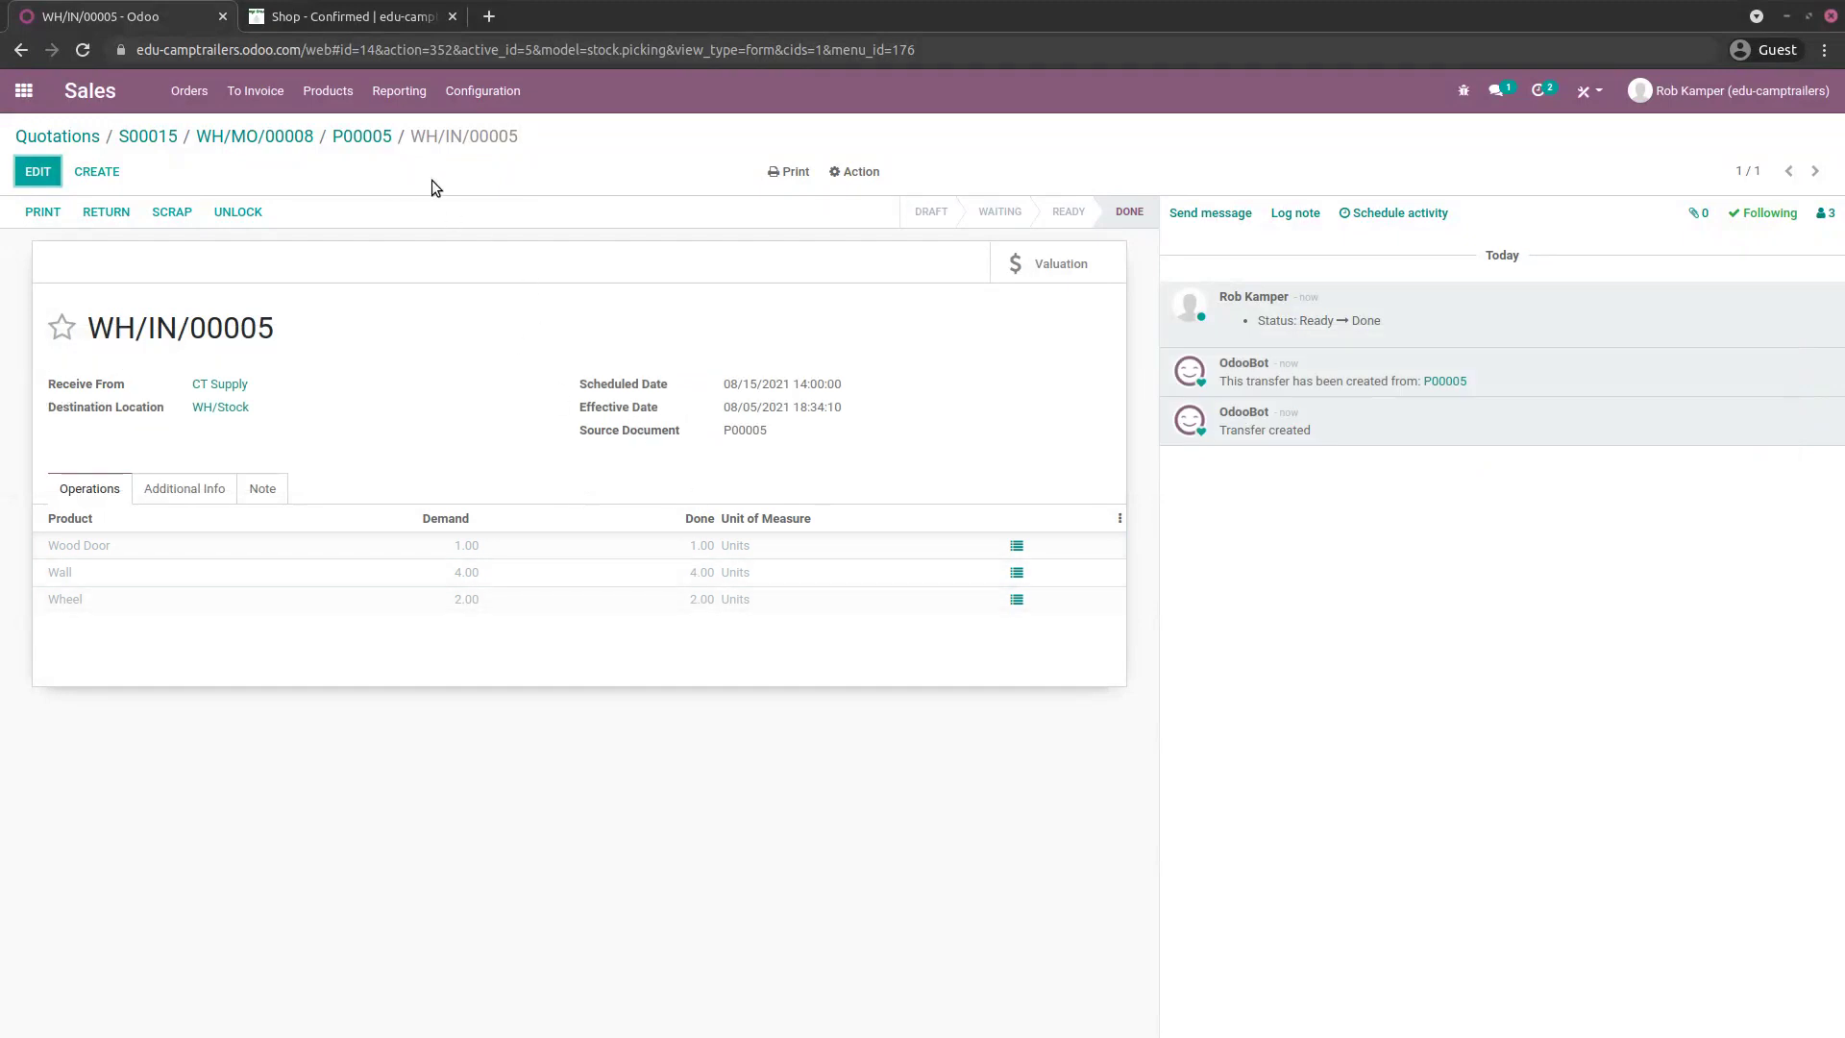
- Return to the purchase order and open its linked manufacturing order to check the reserved component quantities
{"action": "left_click", "coordinate": [377, 137]}
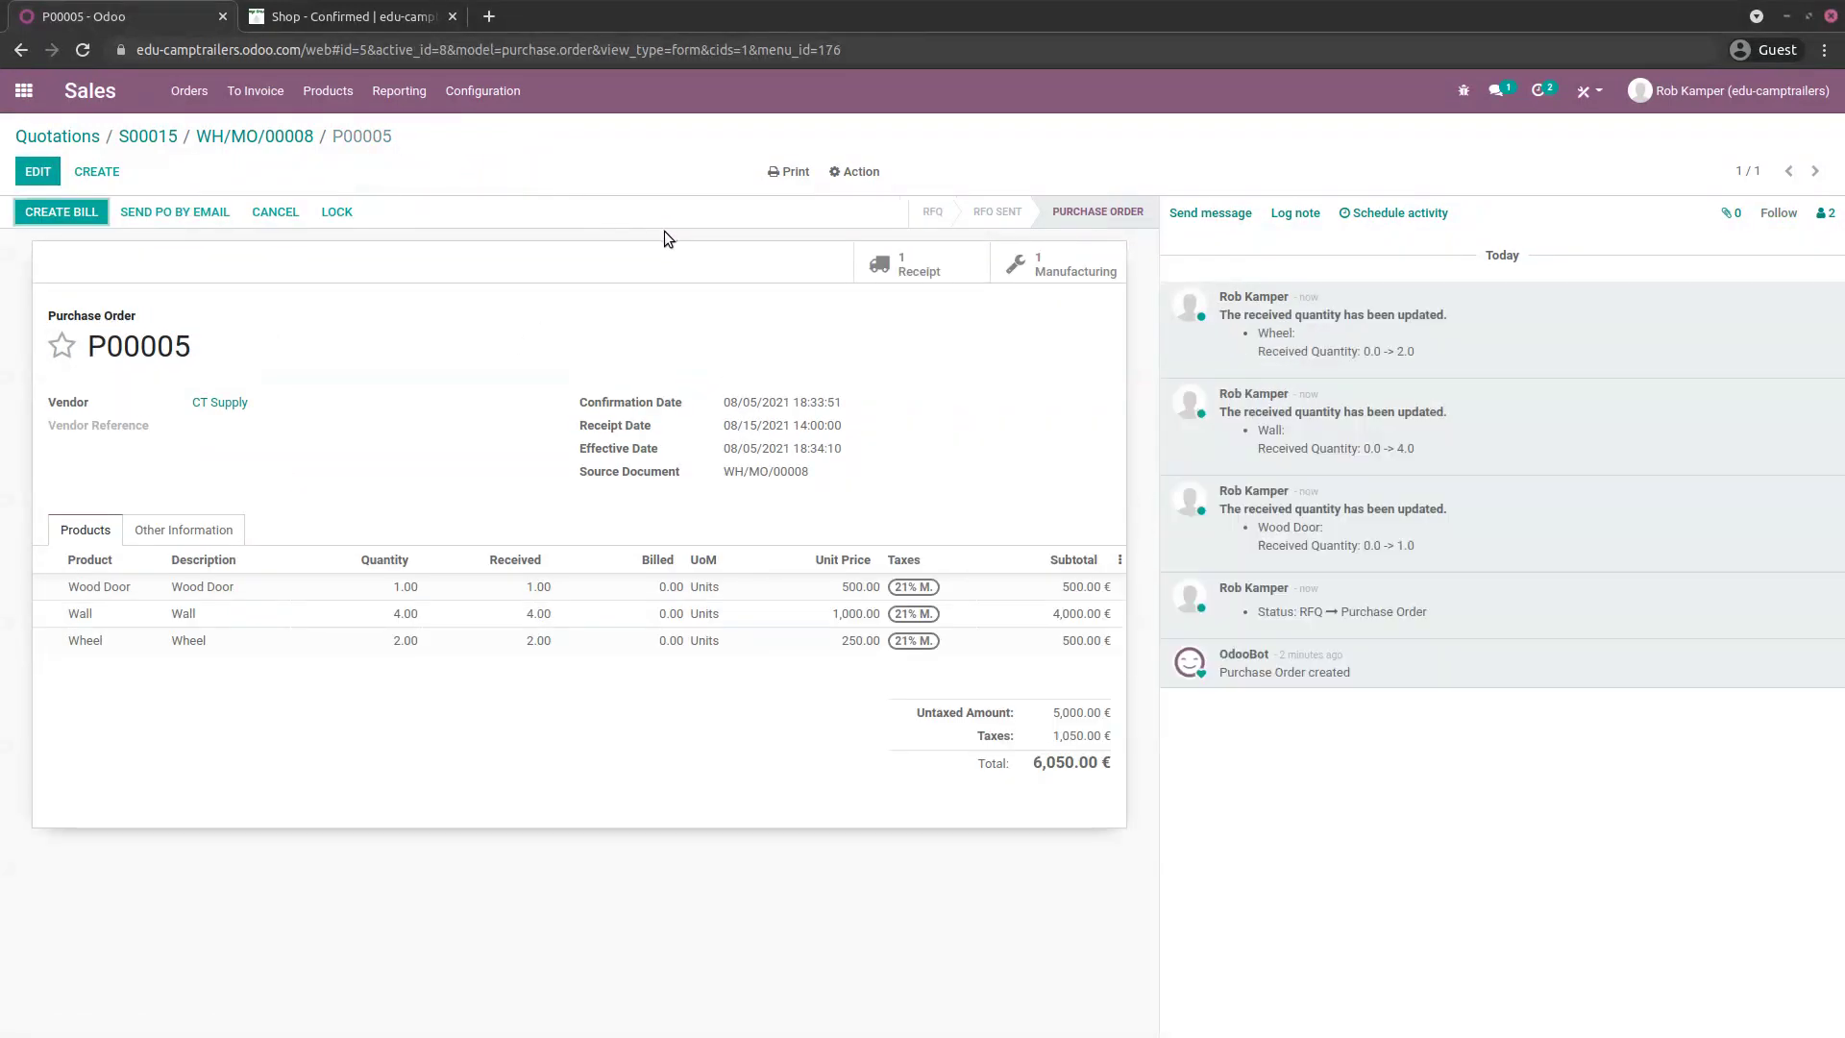
{"action": "left_click", "coordinate": [1041, 264]}
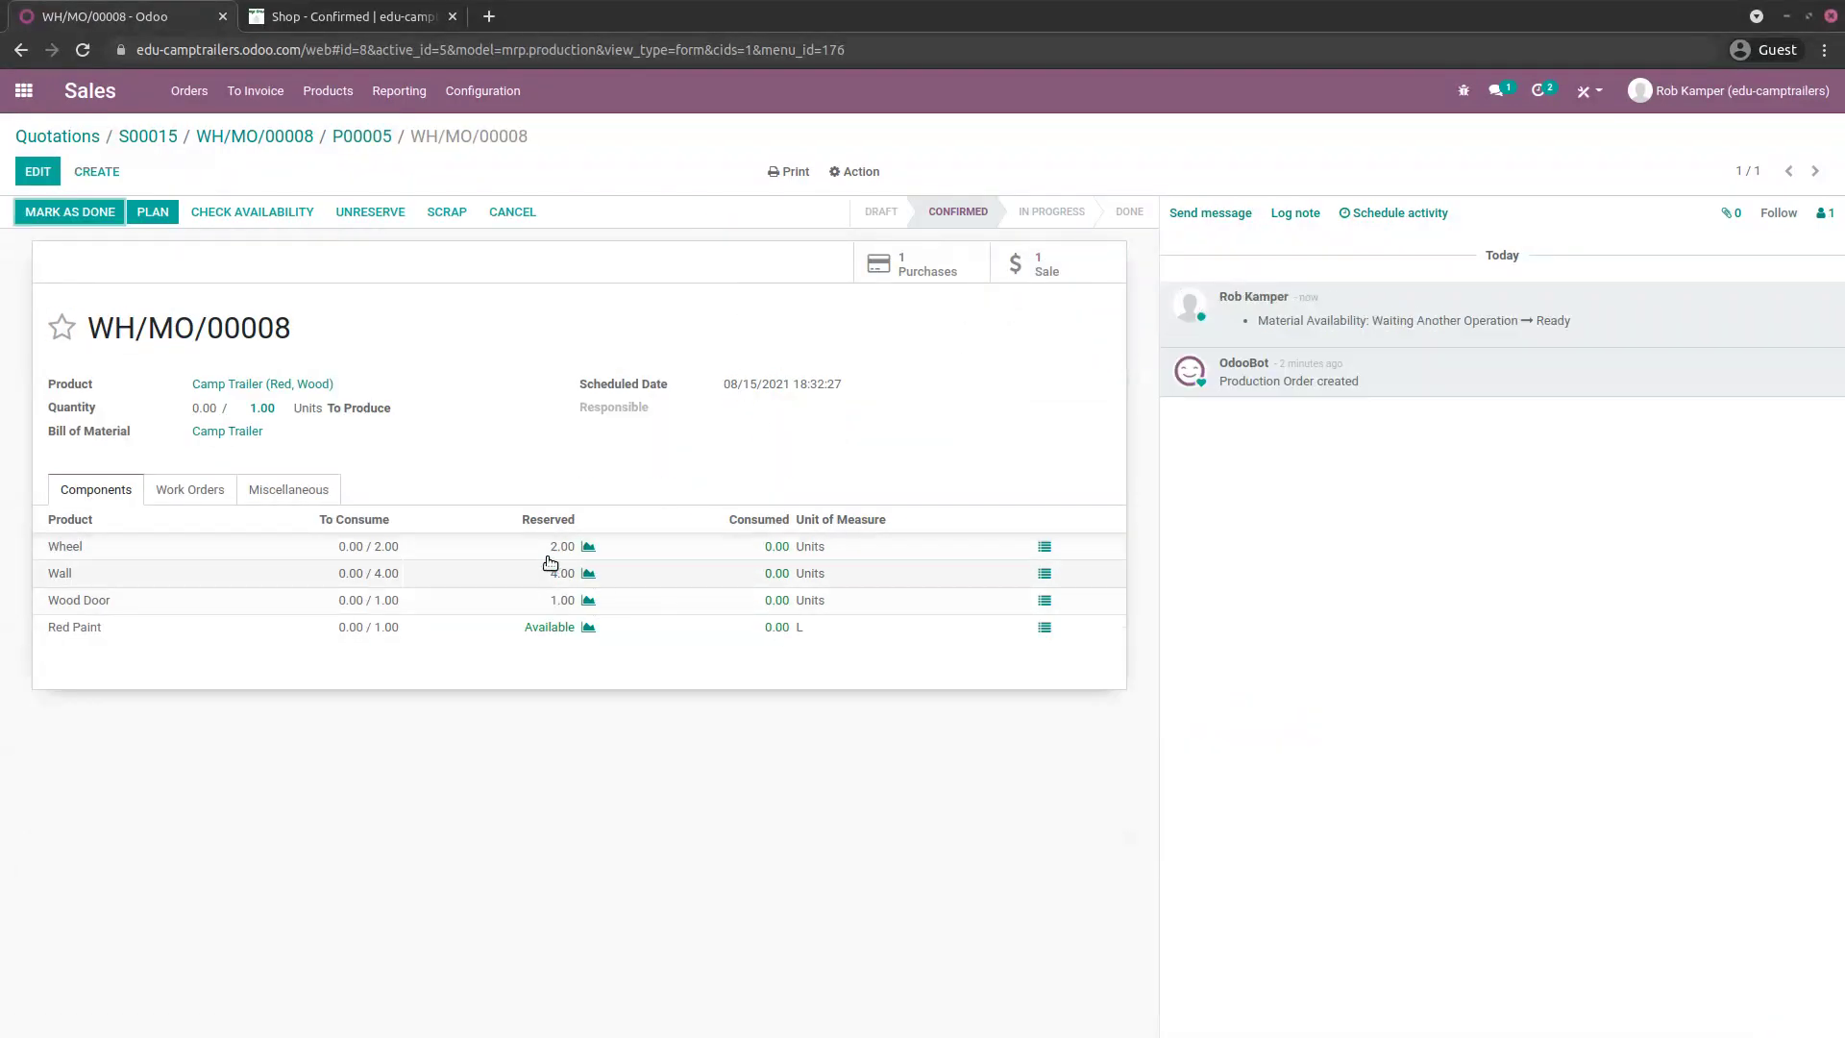
{"action": "mouse_move", "coordinate": [550, 552]}
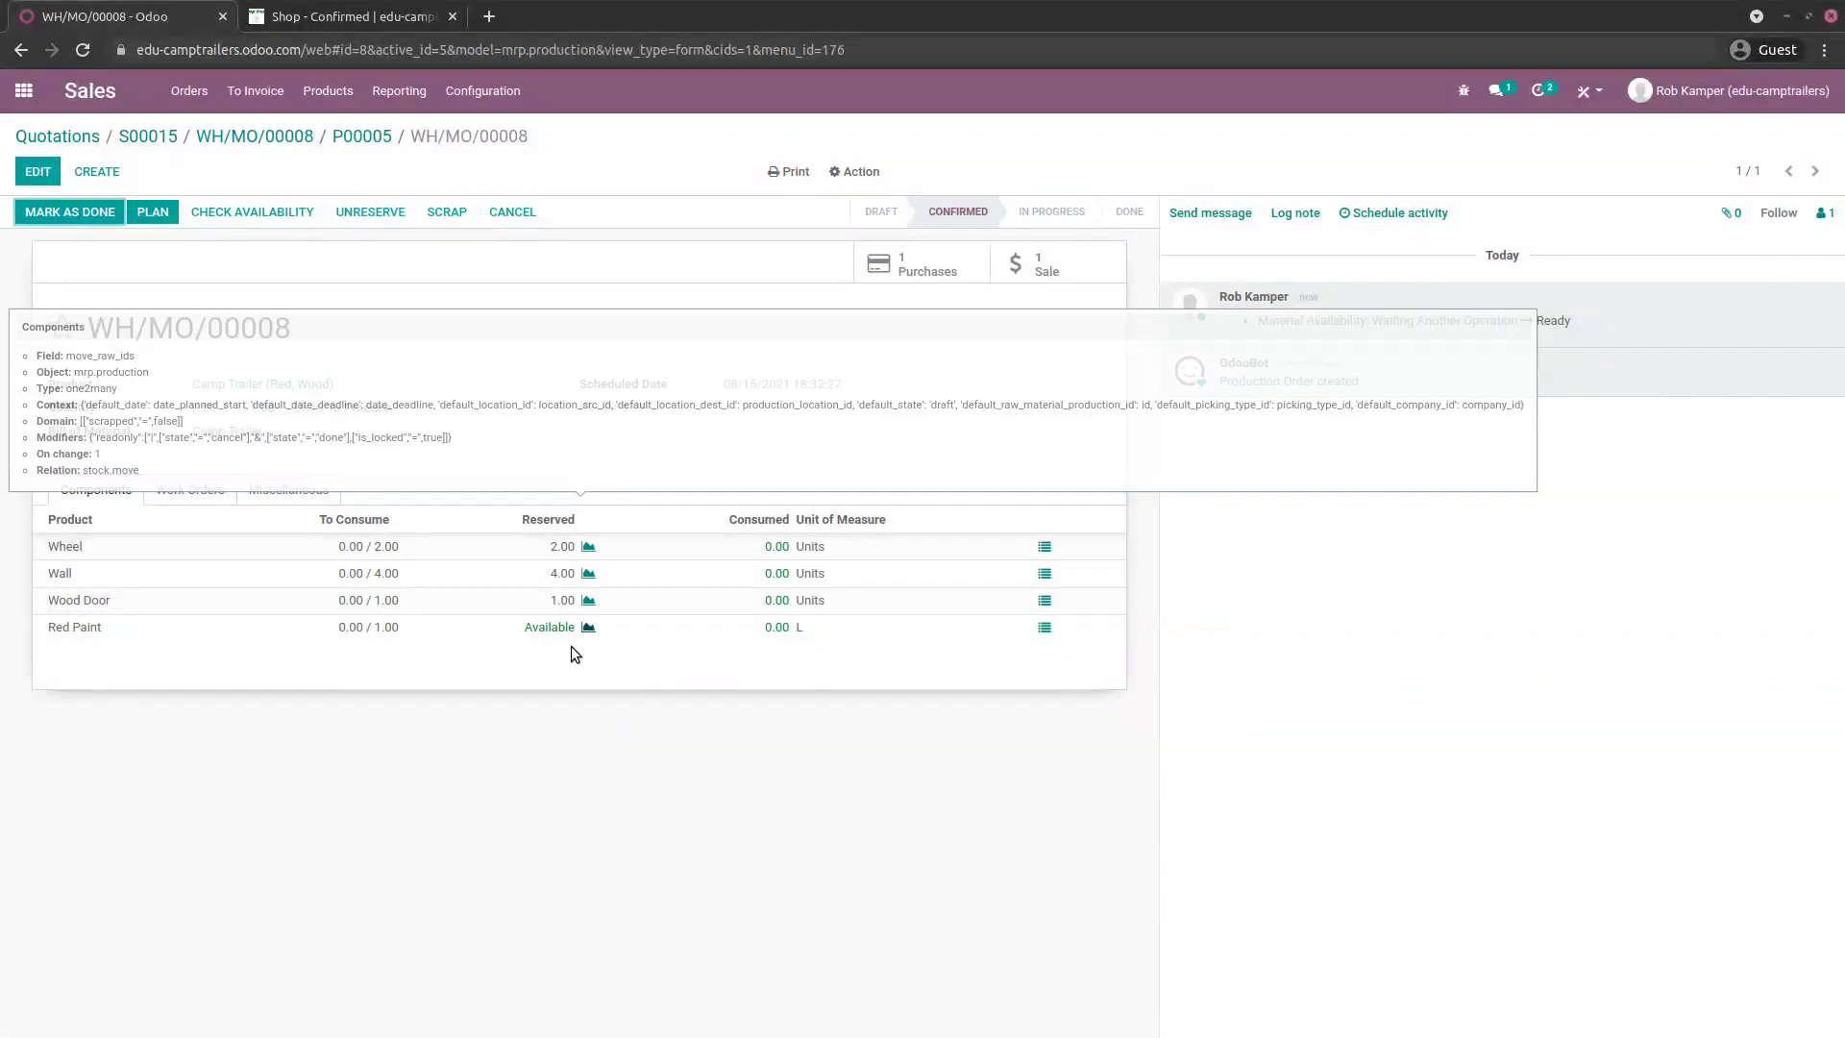
- Check component availability on the Camp Trailer (Red, Wood) manufacturing order, plan it and view its scheduled work orders
{"action": "left_click", "coordinate": [250, 219]}
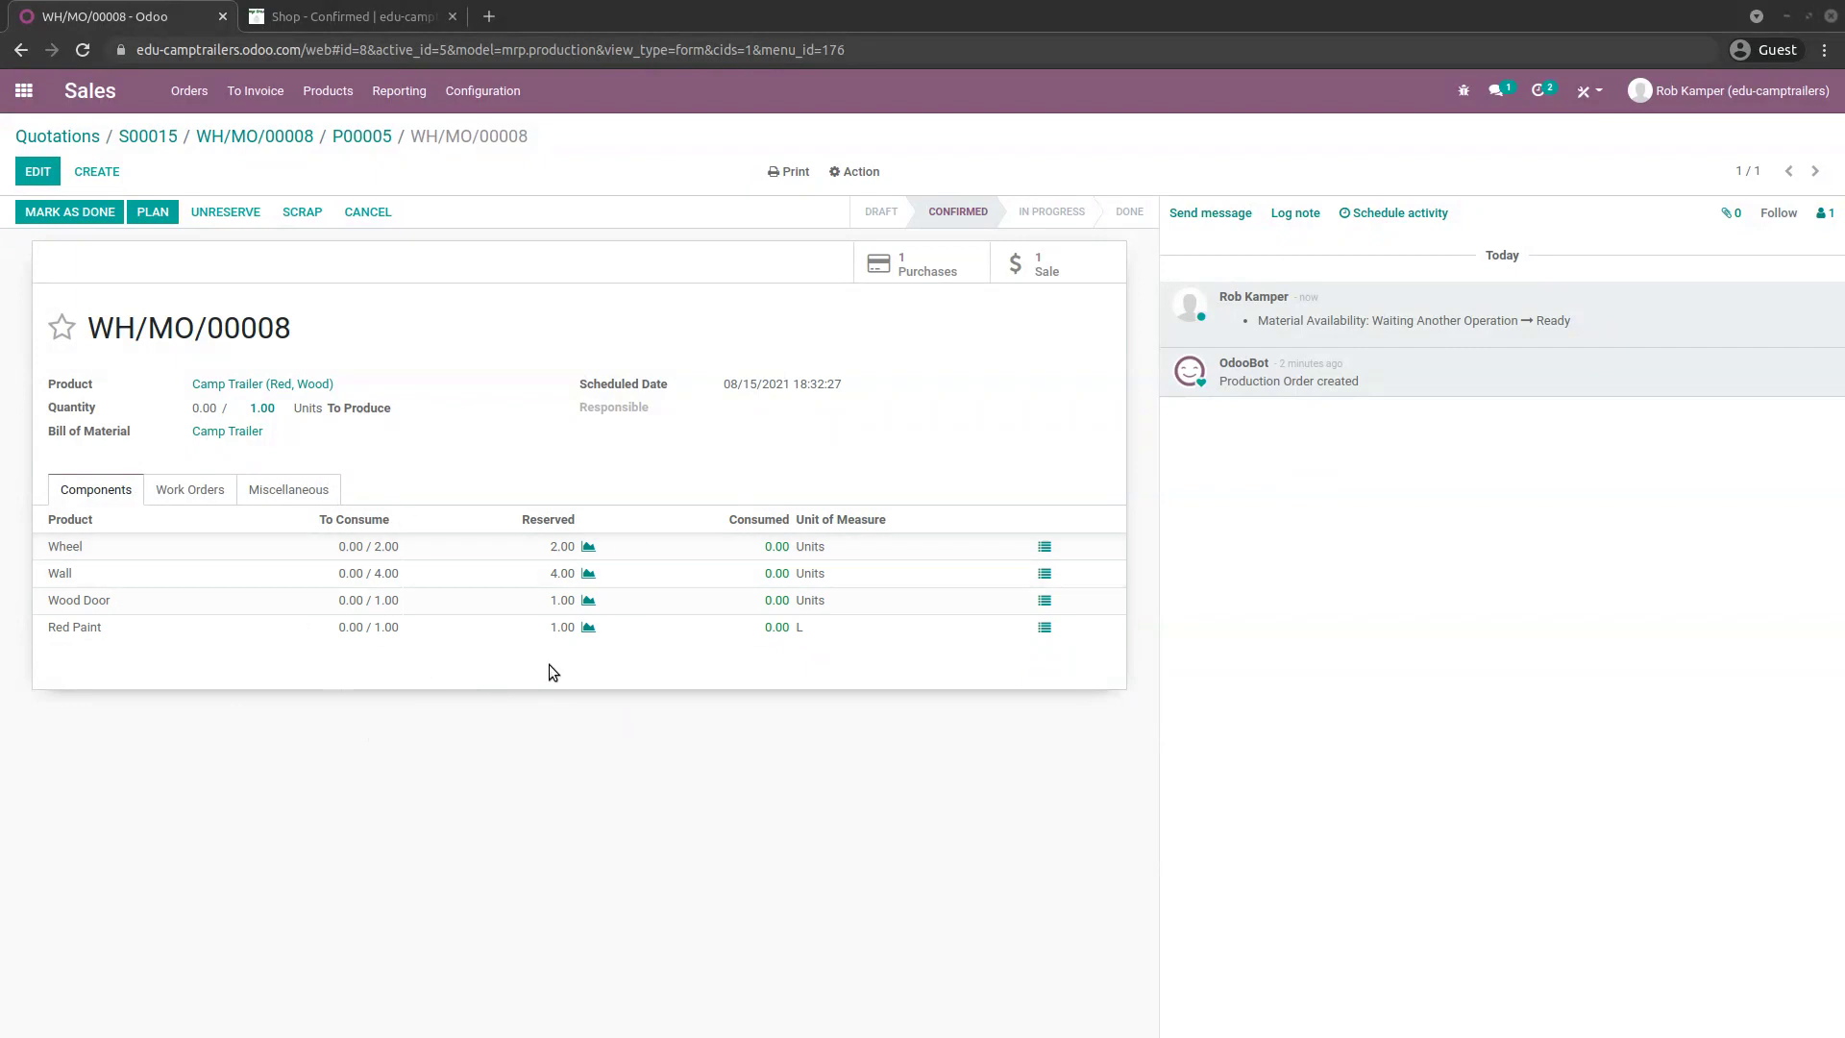
{"action": "mouse_move", "coordinate": [462, 625]}
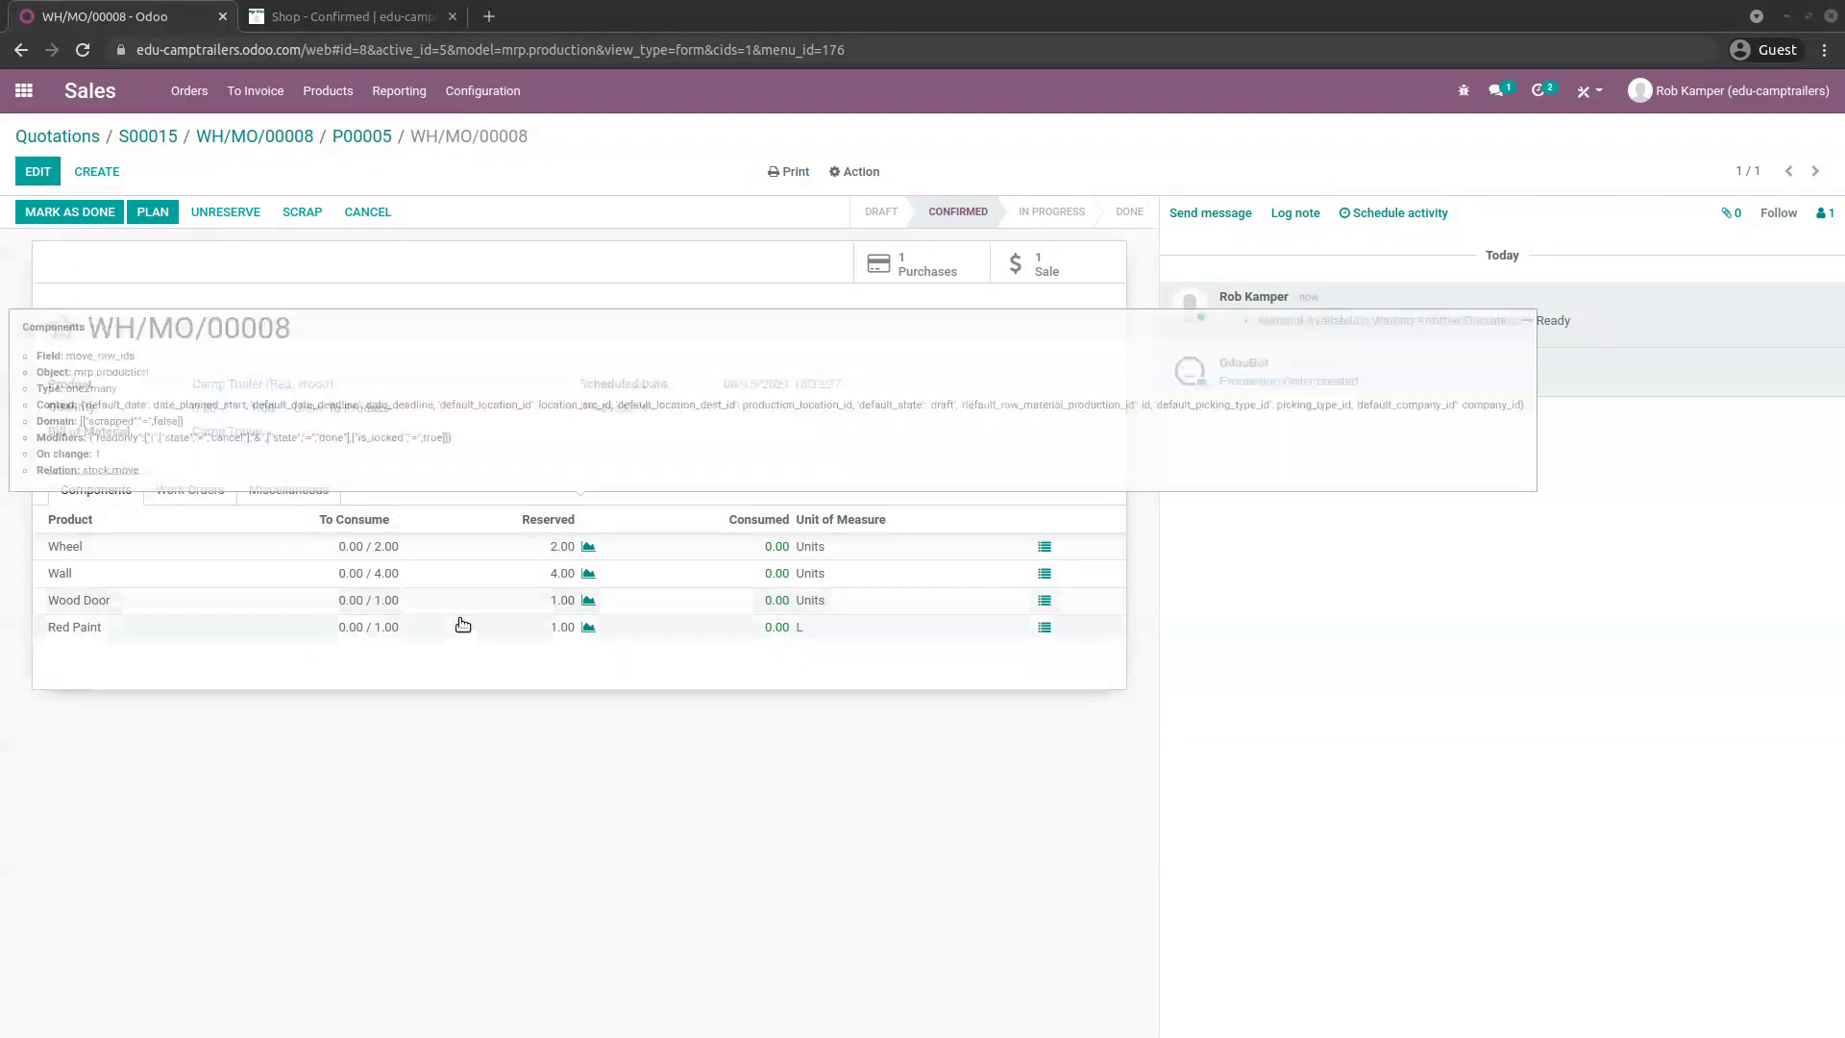
{"action": "mouse_move", "coordinate": [300, 630]}
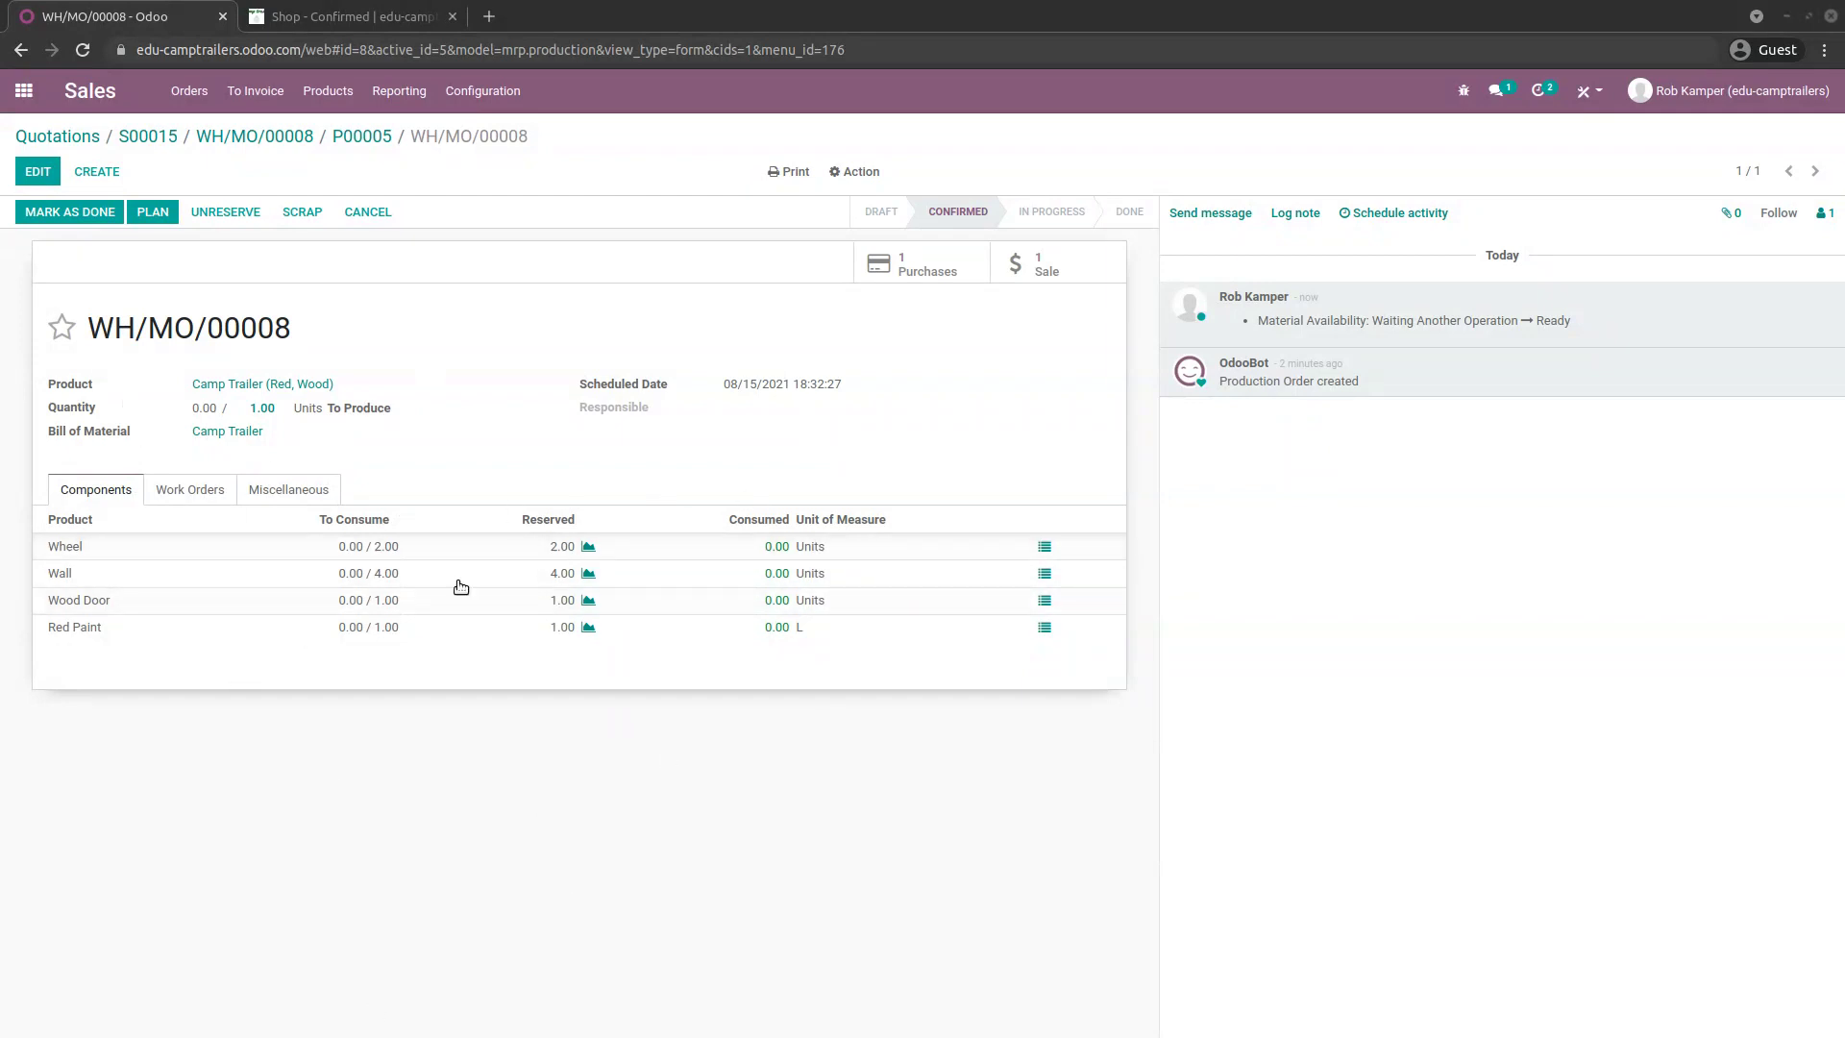
{"action": "left_click", "coordinate": [153, 211]}
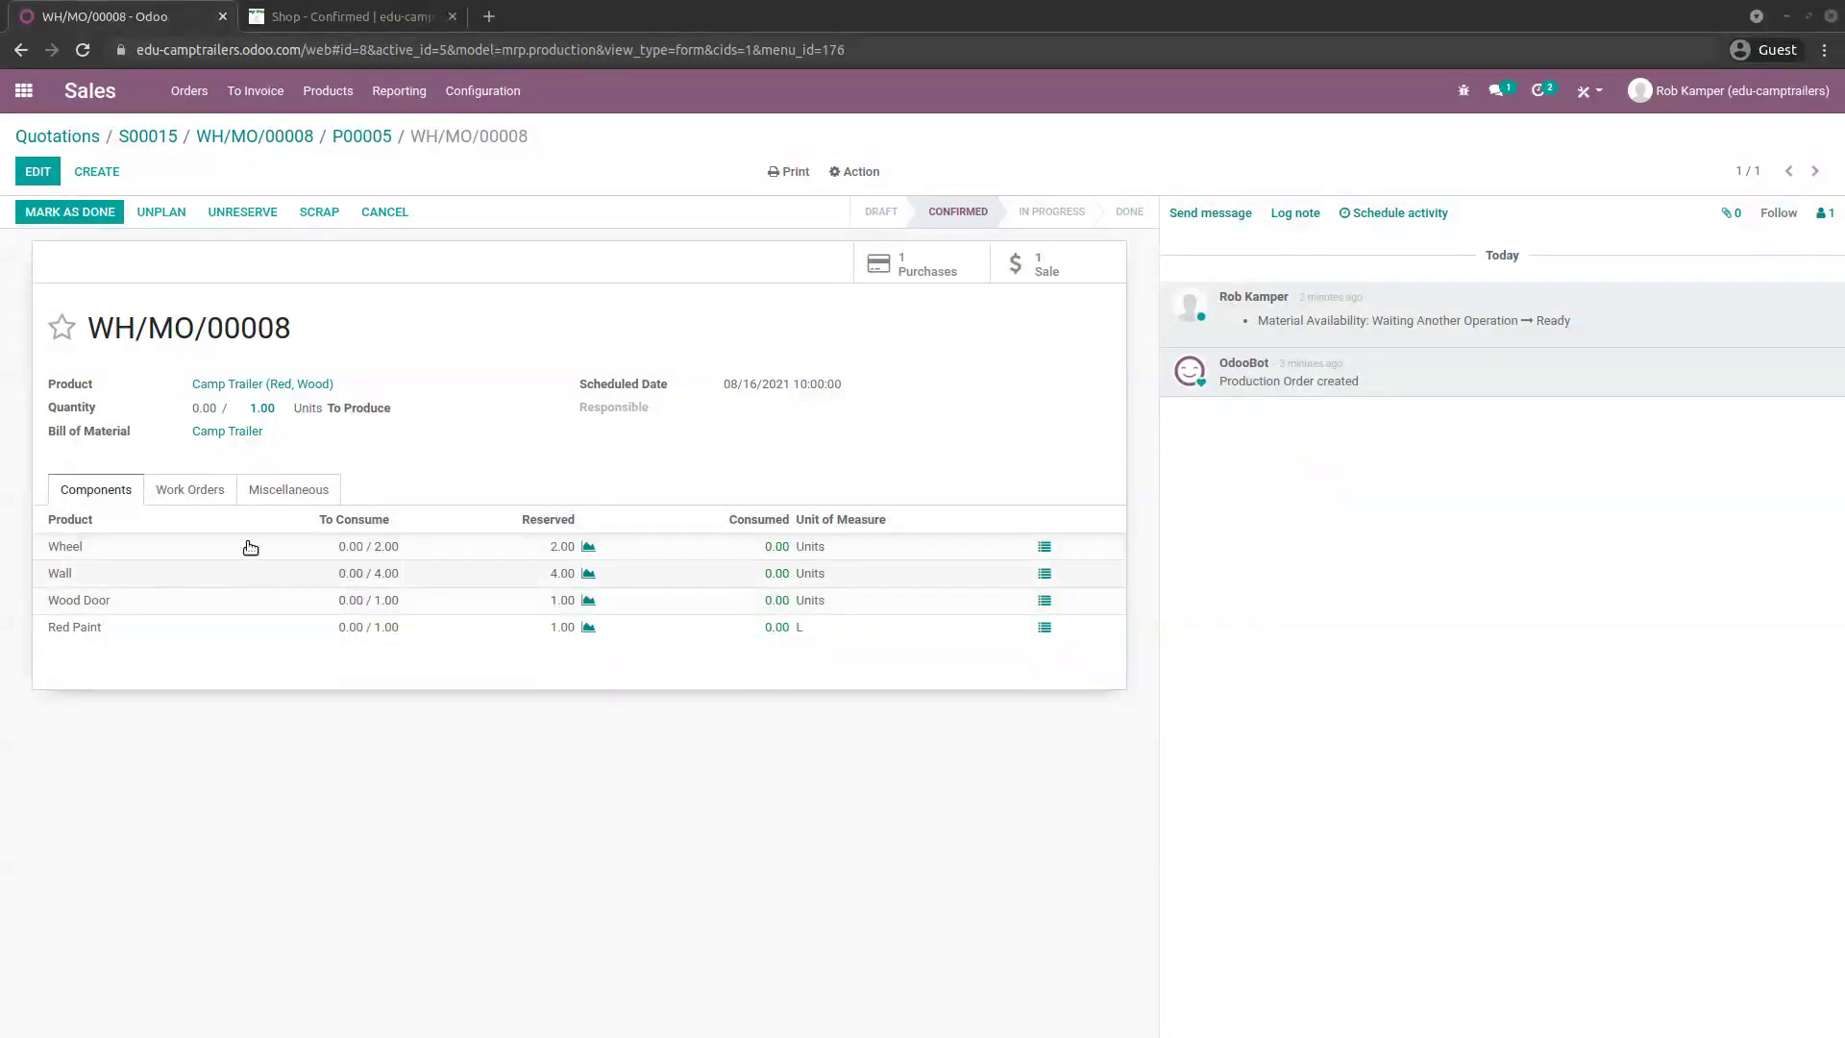
{"action": "left_click", "coordinate": [165, 489]}
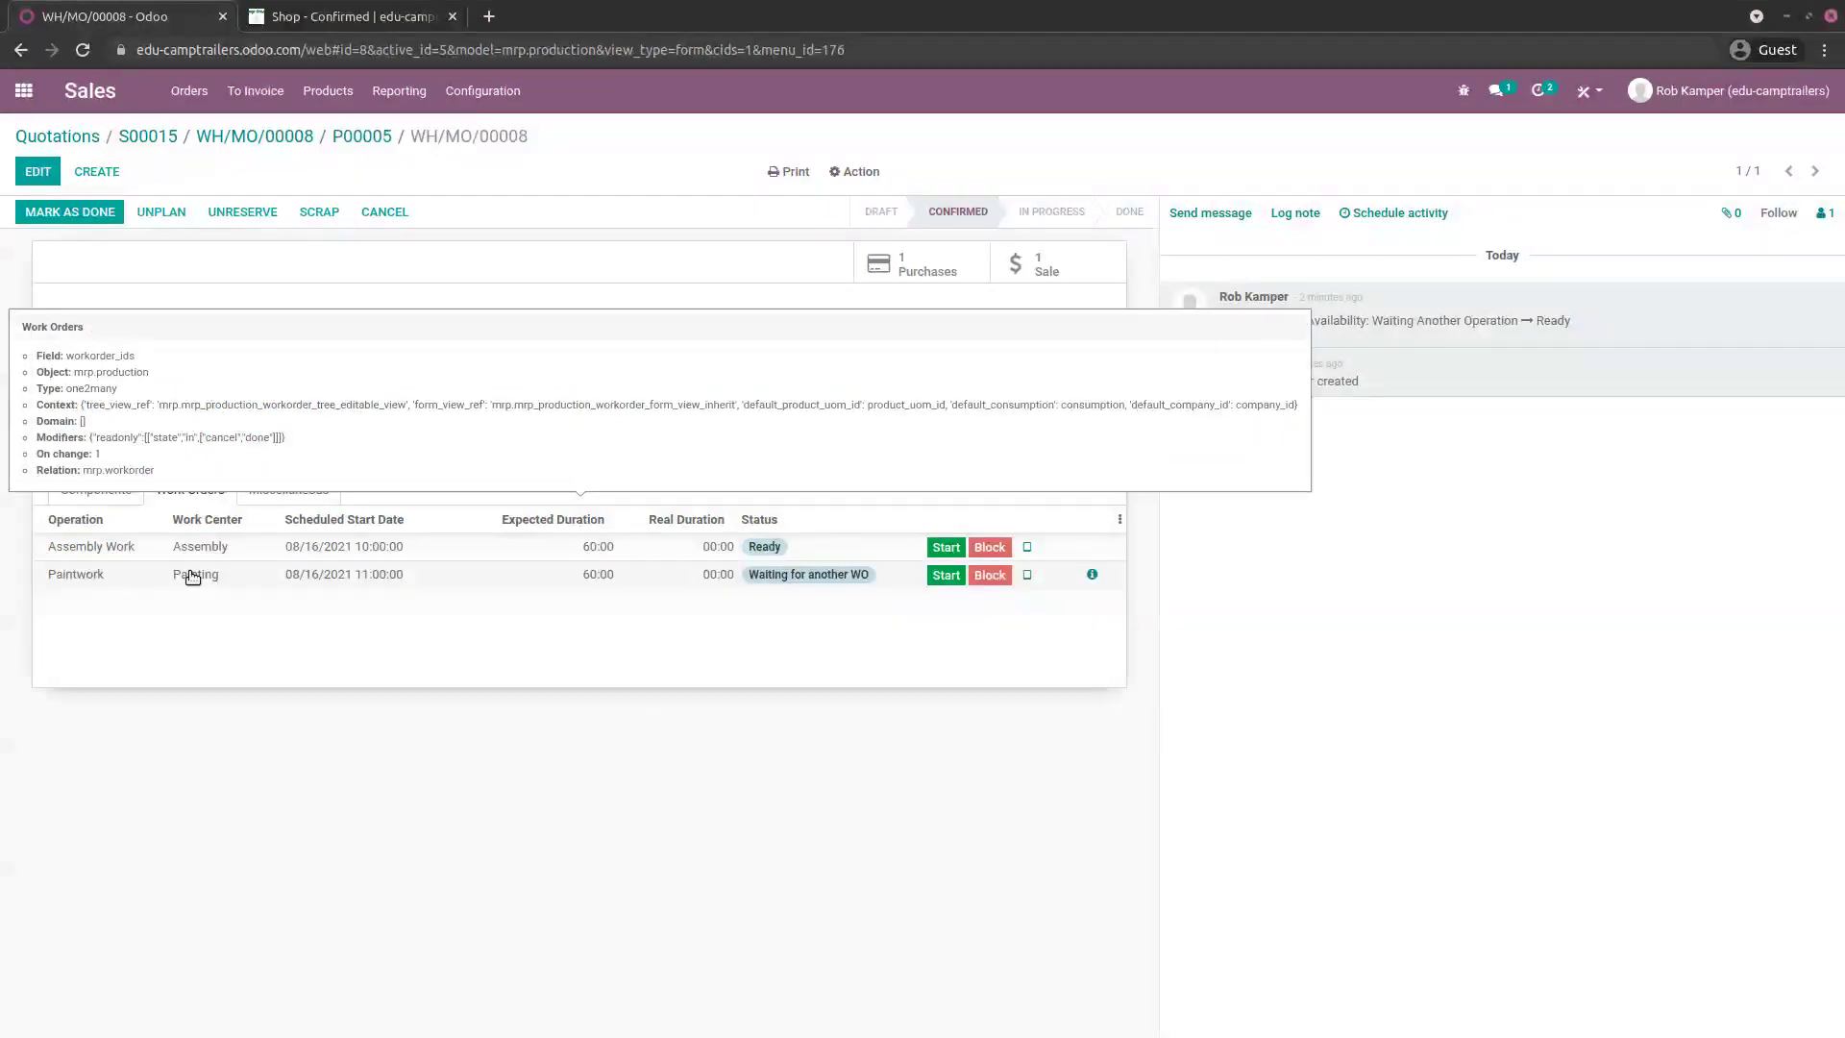
- In the Manufacturing app's work order list, open Assembly Work in the tablet view and advance past its assembly instructions
{"action": "left_click", "coordinate": [9, 99]}
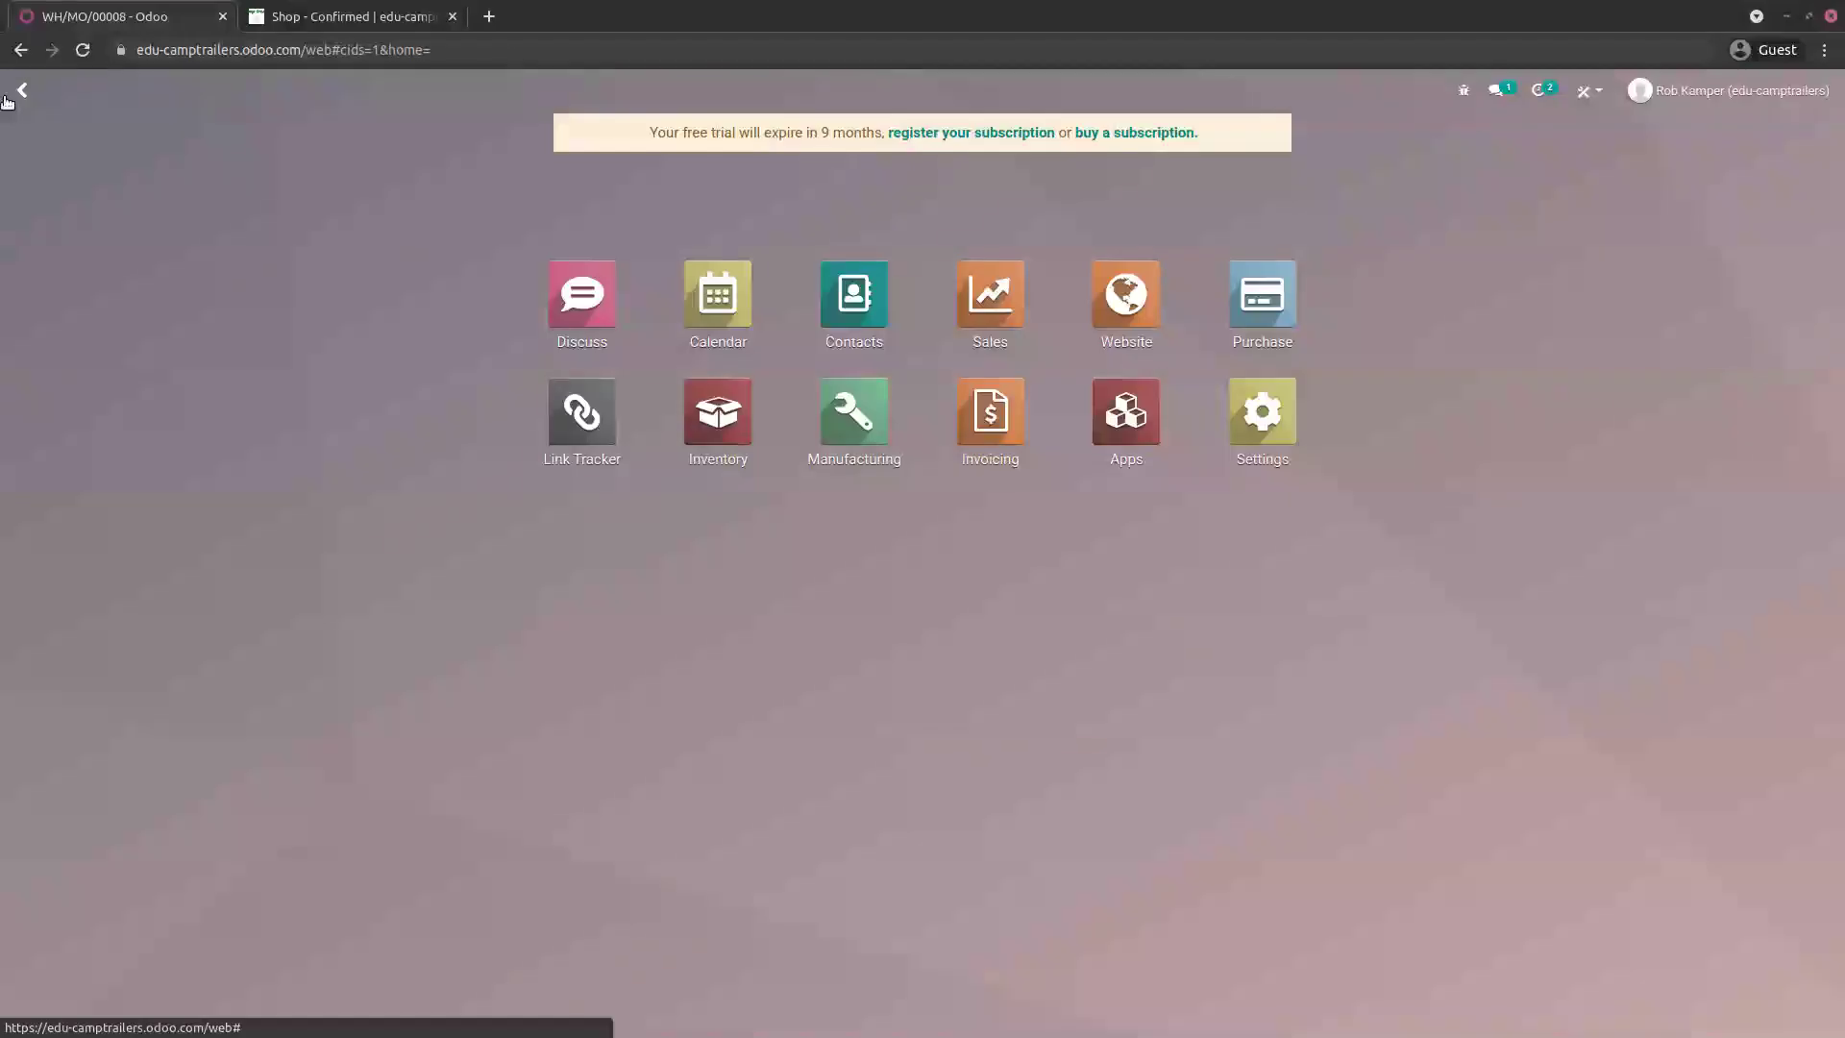
{"action": "left_click", "coordinate": [855, 415]}
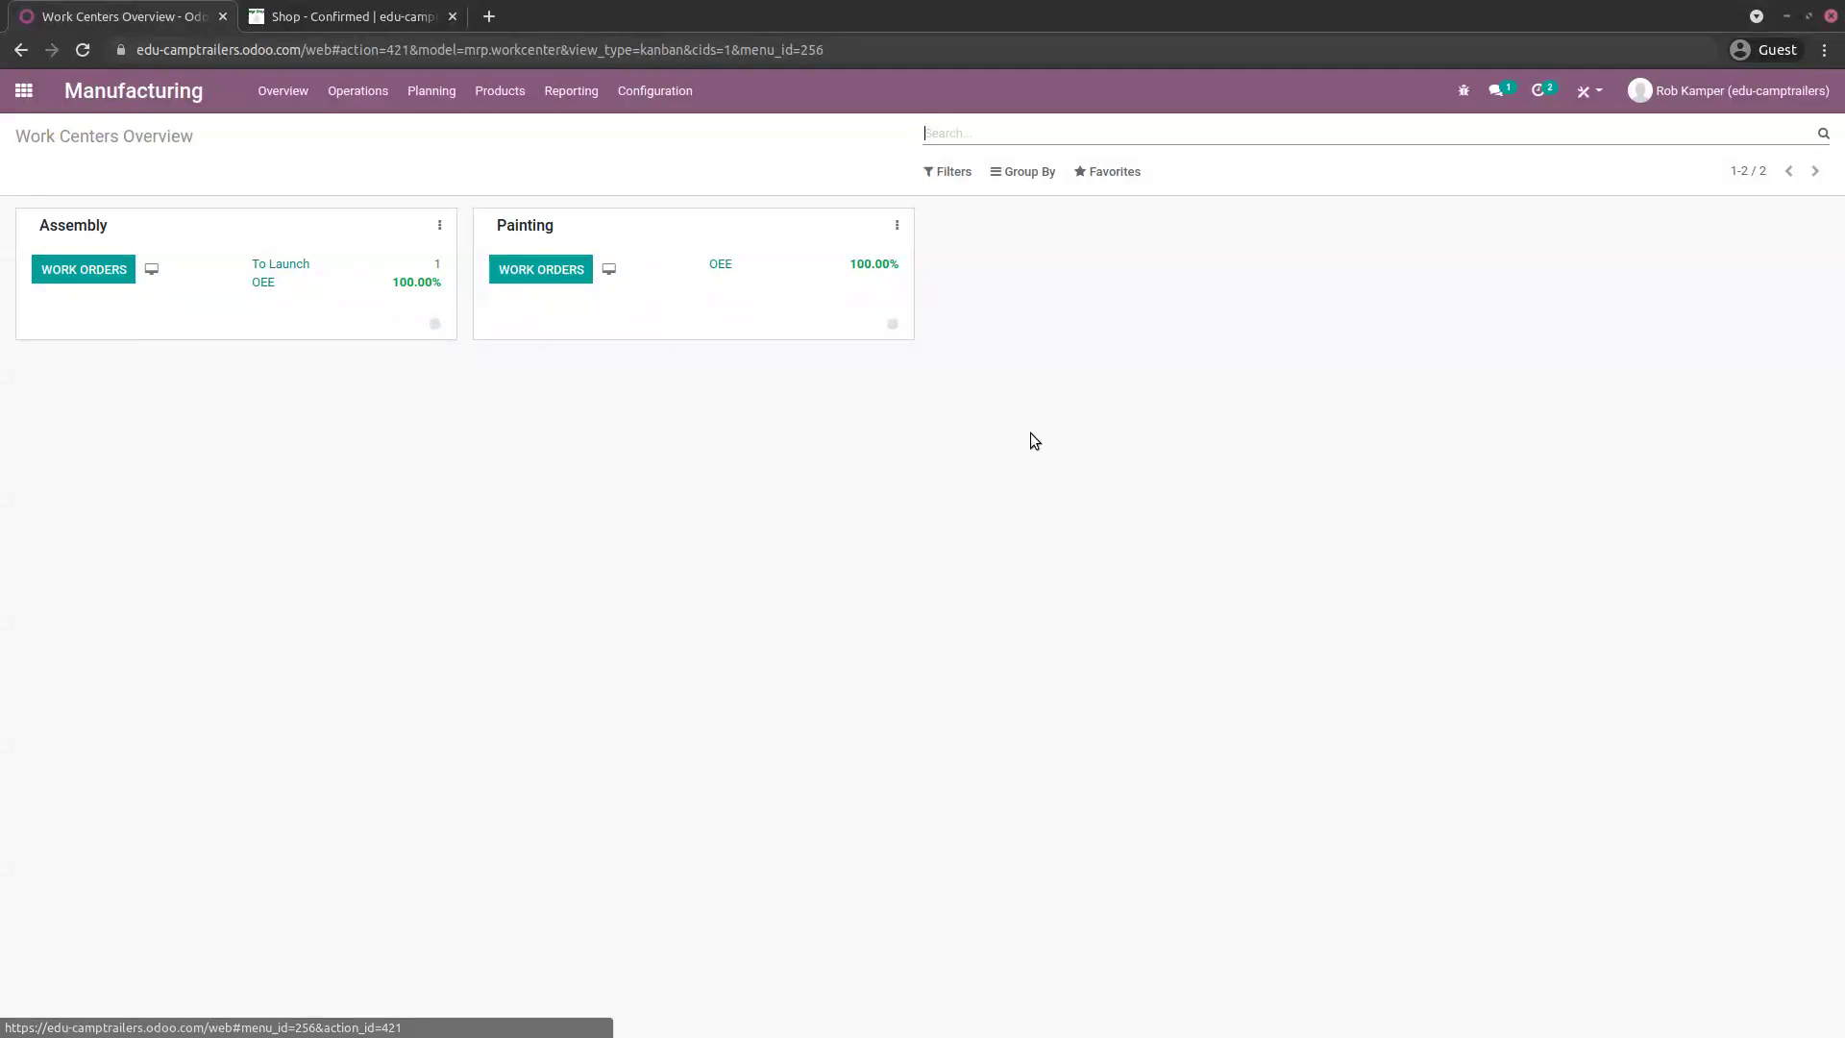
{"action": "left_click", "coordinate": [363, 96]}
{"action": "left_click", "coordinate": [368, 155]}
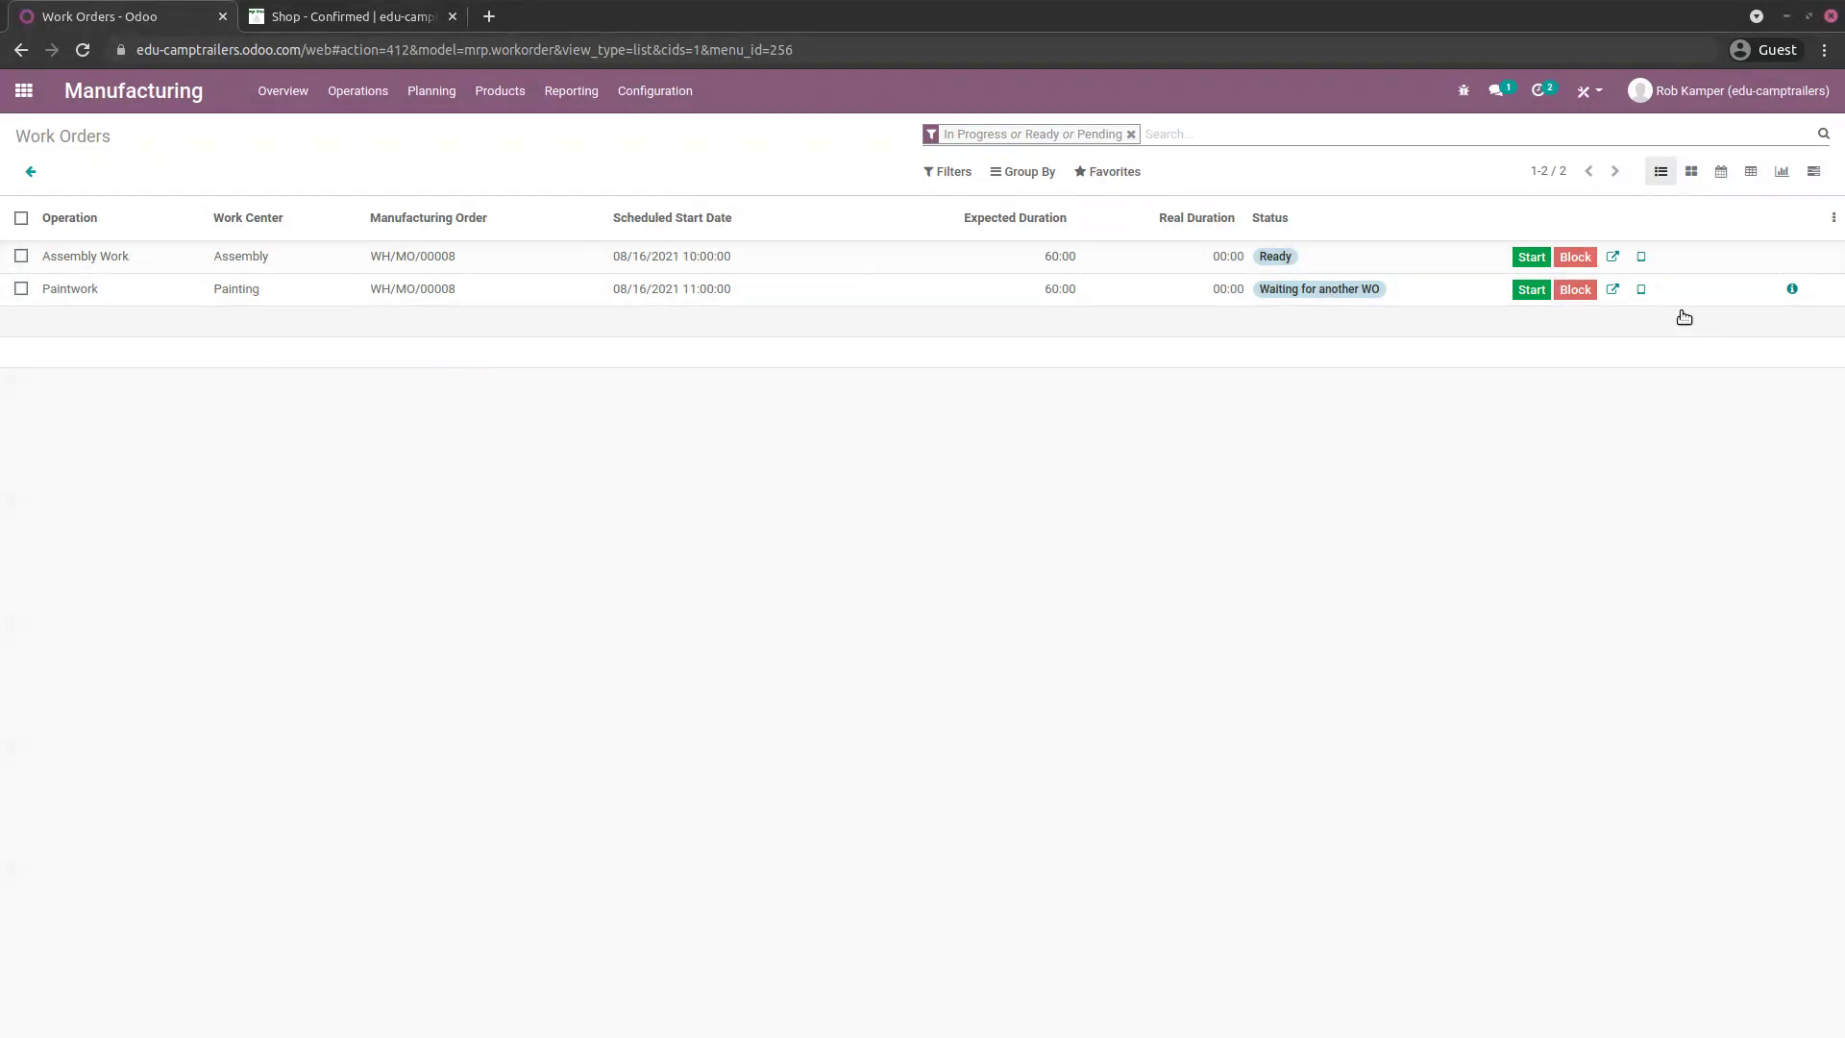
{"action": "left_click", "coordinate": [1642, 257]}
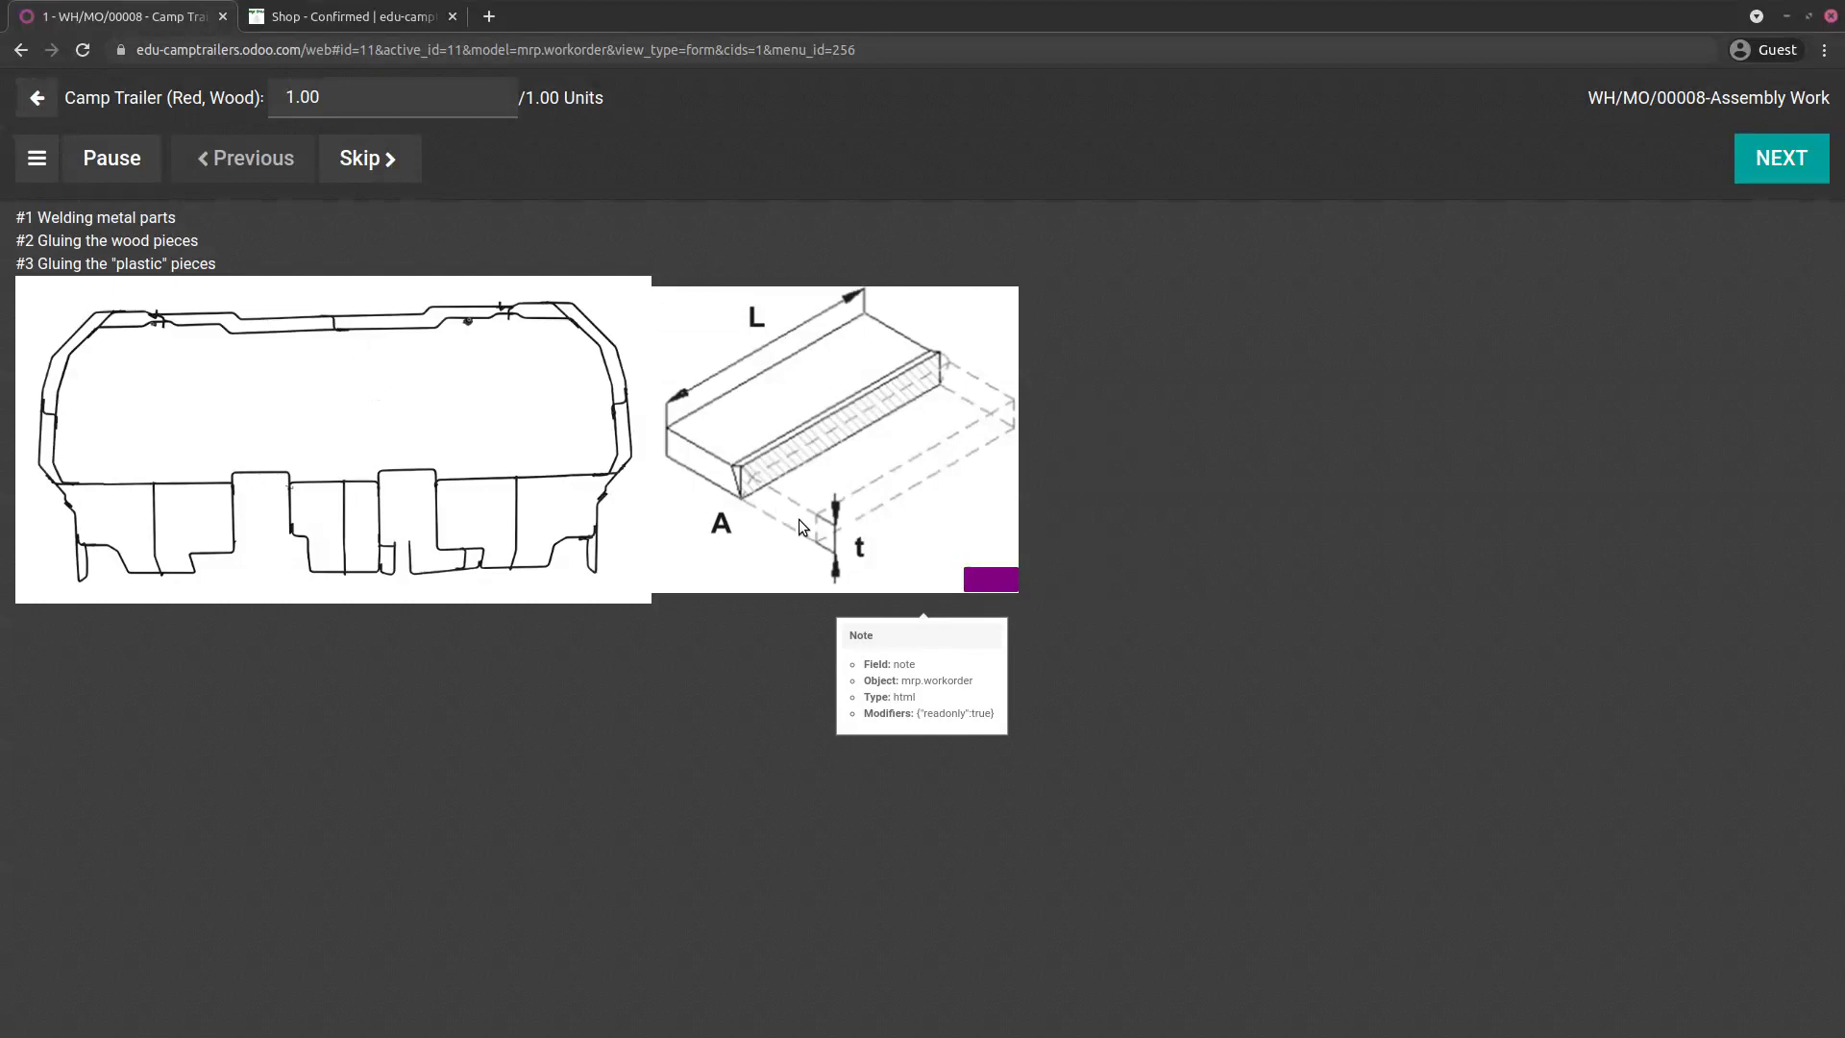
{"action": "left_click", "coordinate": [1783, 159]}
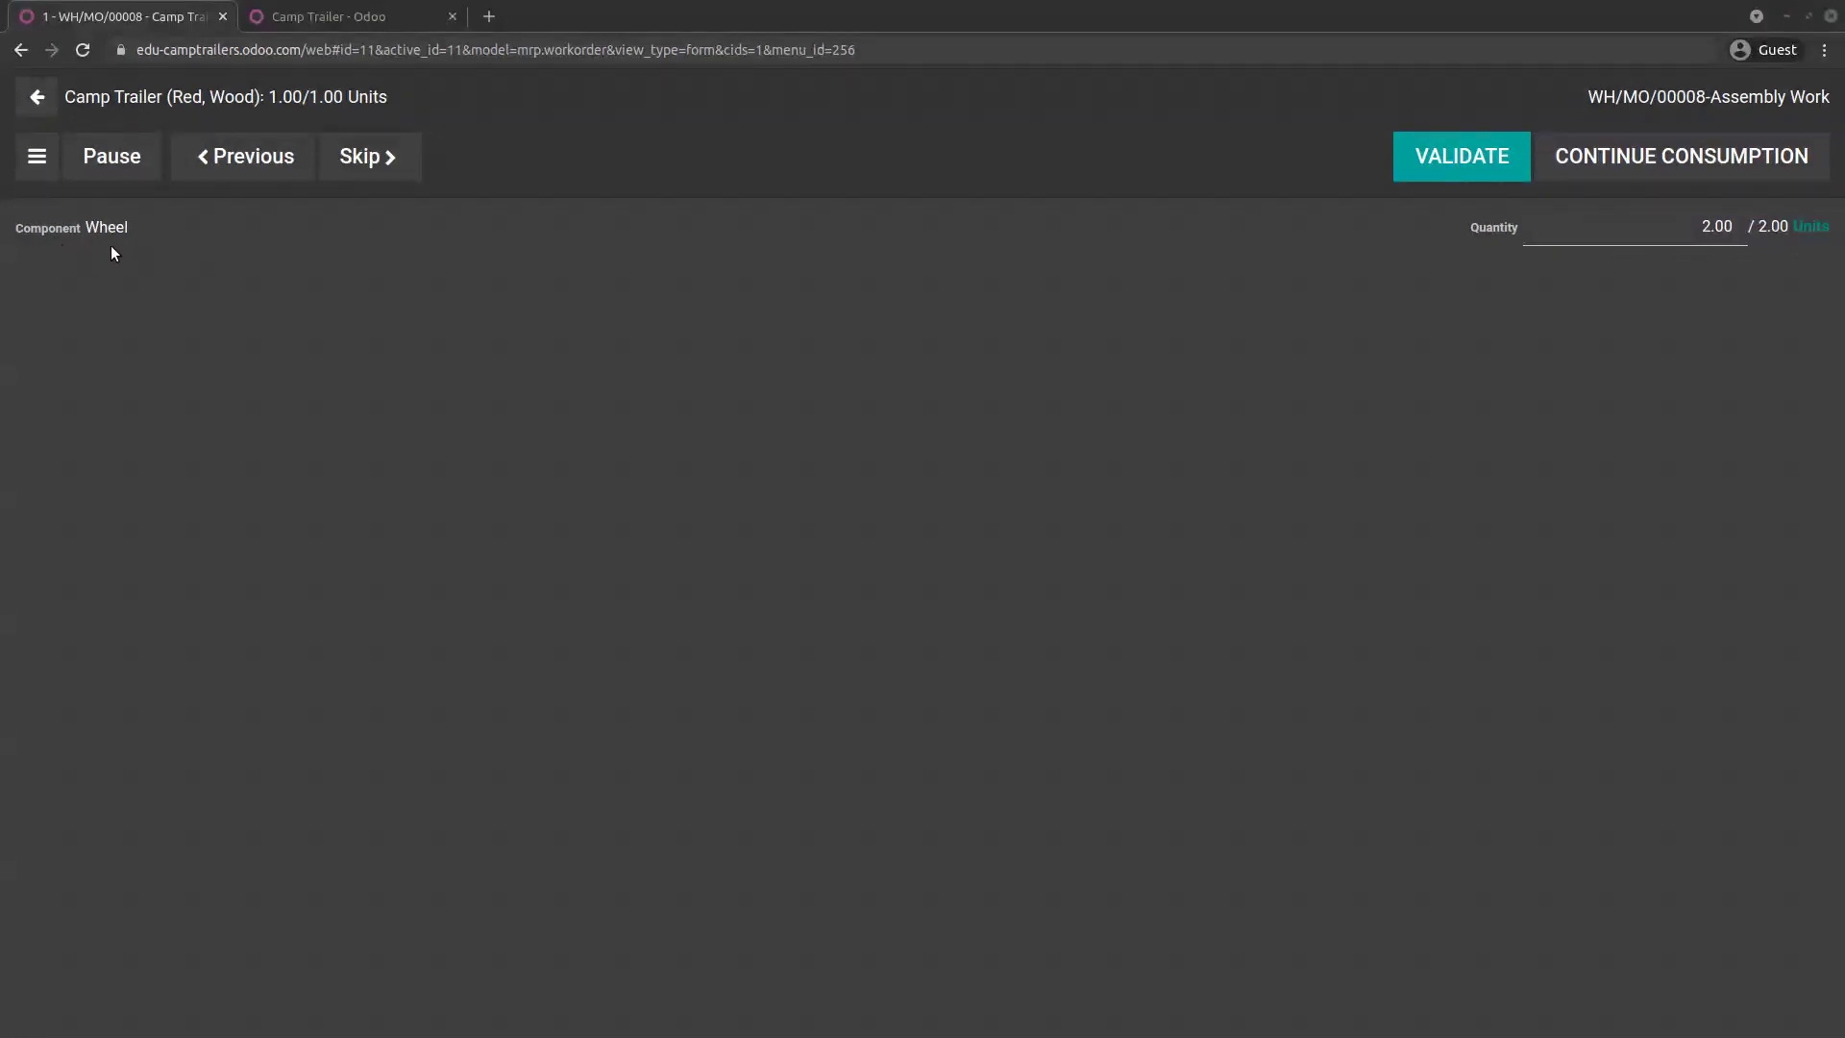
- Compare with the Camp Trailer bill of materials, validate consumption of 2 wheels, 4 walls and 1 wood door, and mark Assembly Work as done
{"action": "left_click", "coordinate": [384, 17]}
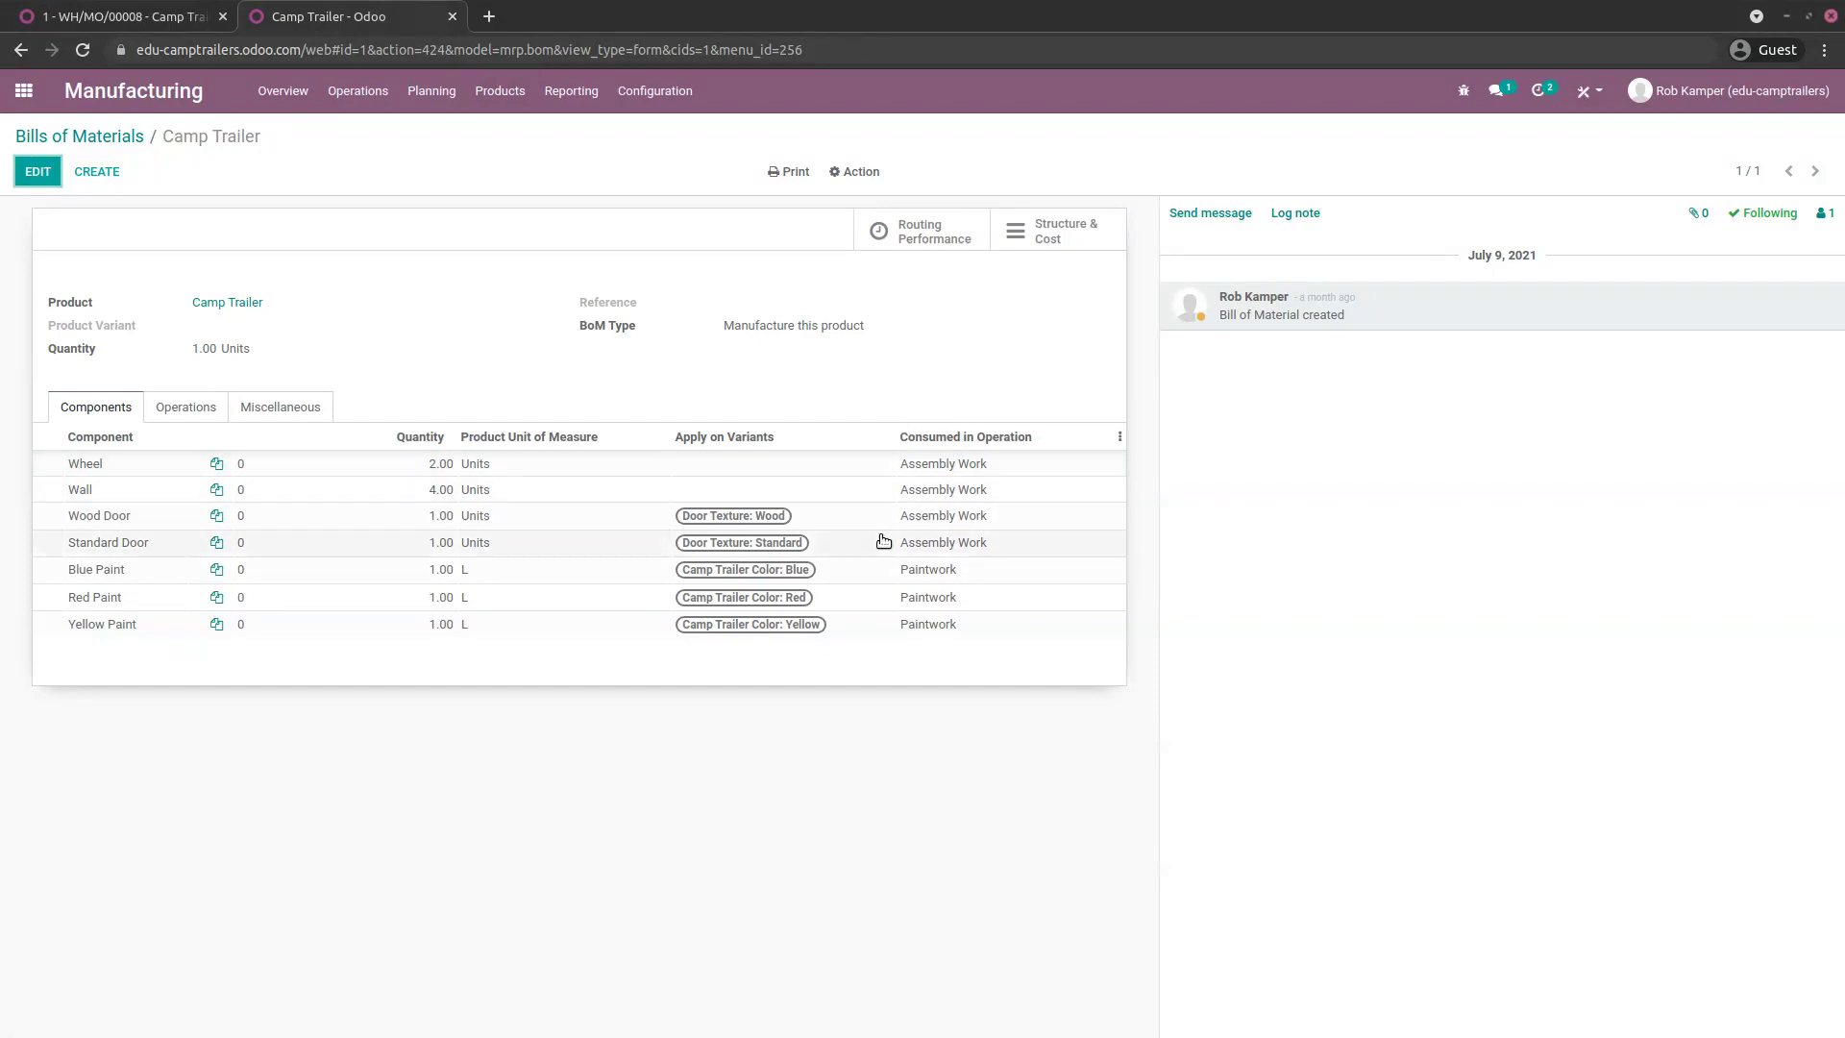
{"action": "left_click", "coordinate": [132, 11]}
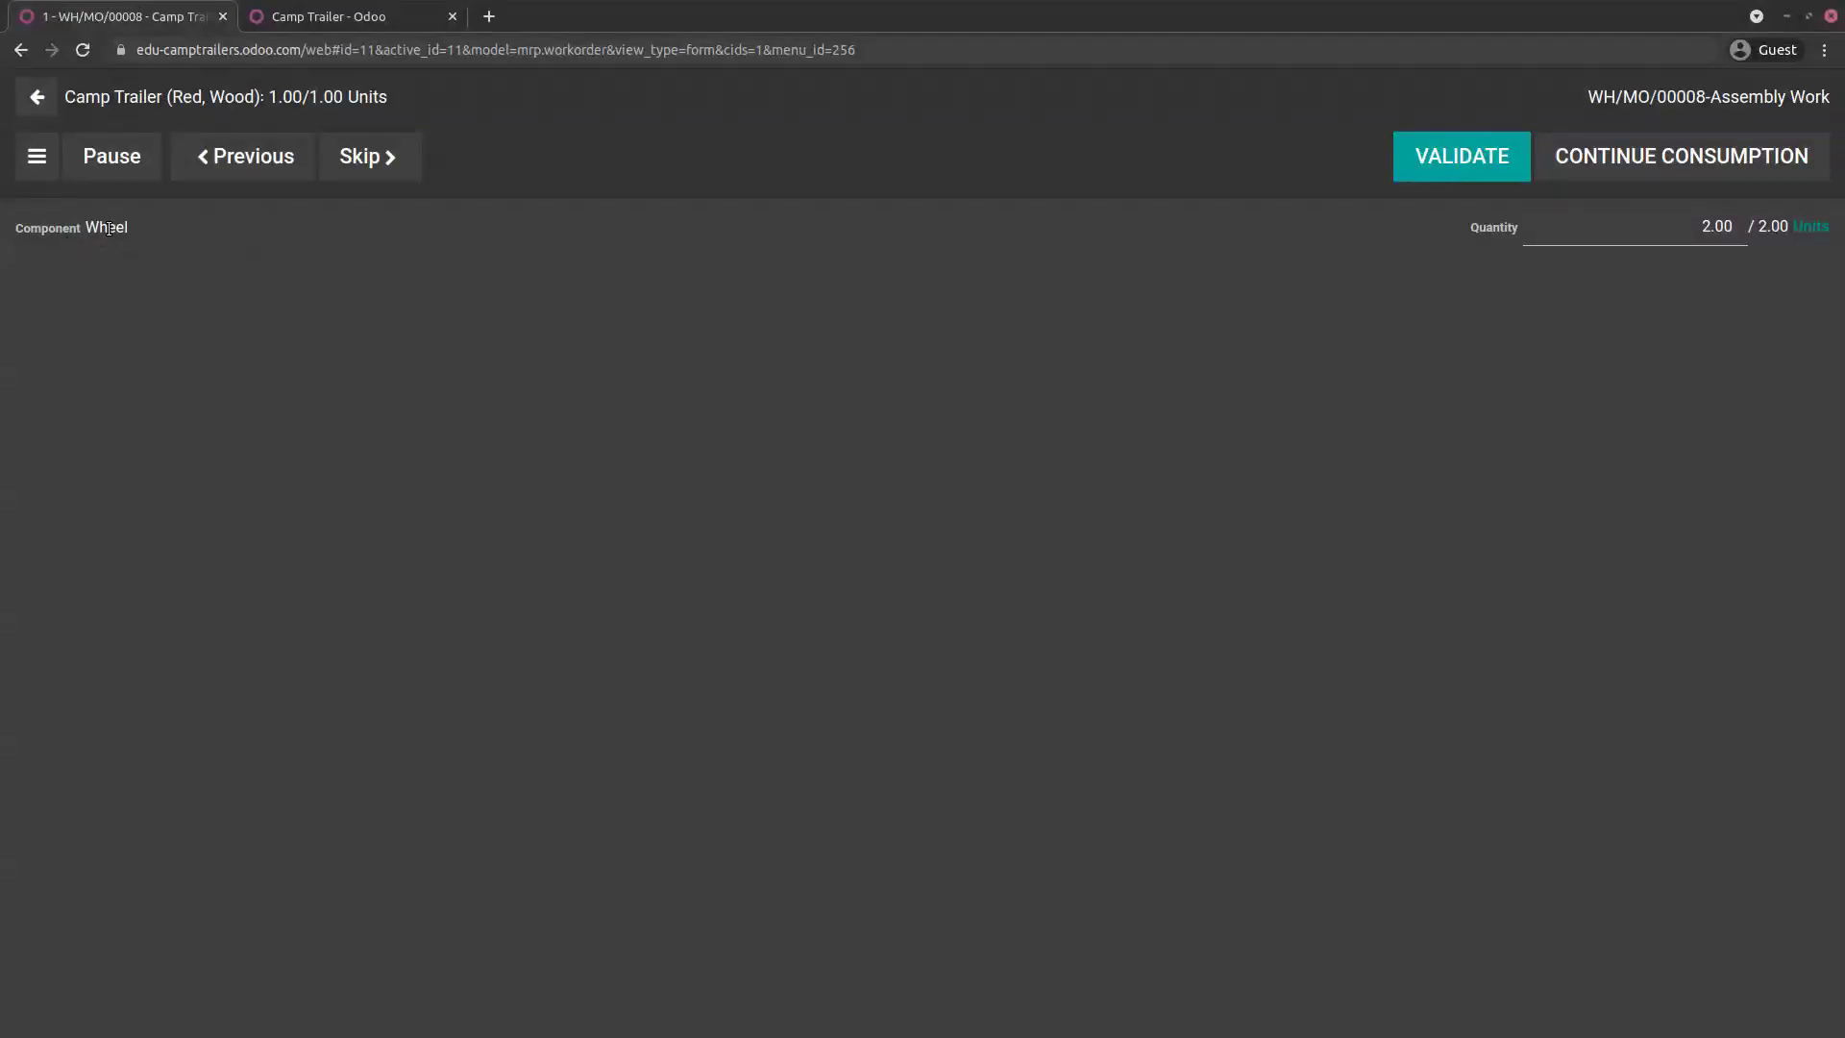
{"action": "left_click", "coordinate": [1433, 165]}
{"action": "left_click", "coordinate": [1420, 156]}
{"action": "left_click", "coordinate": [1420, 157]}
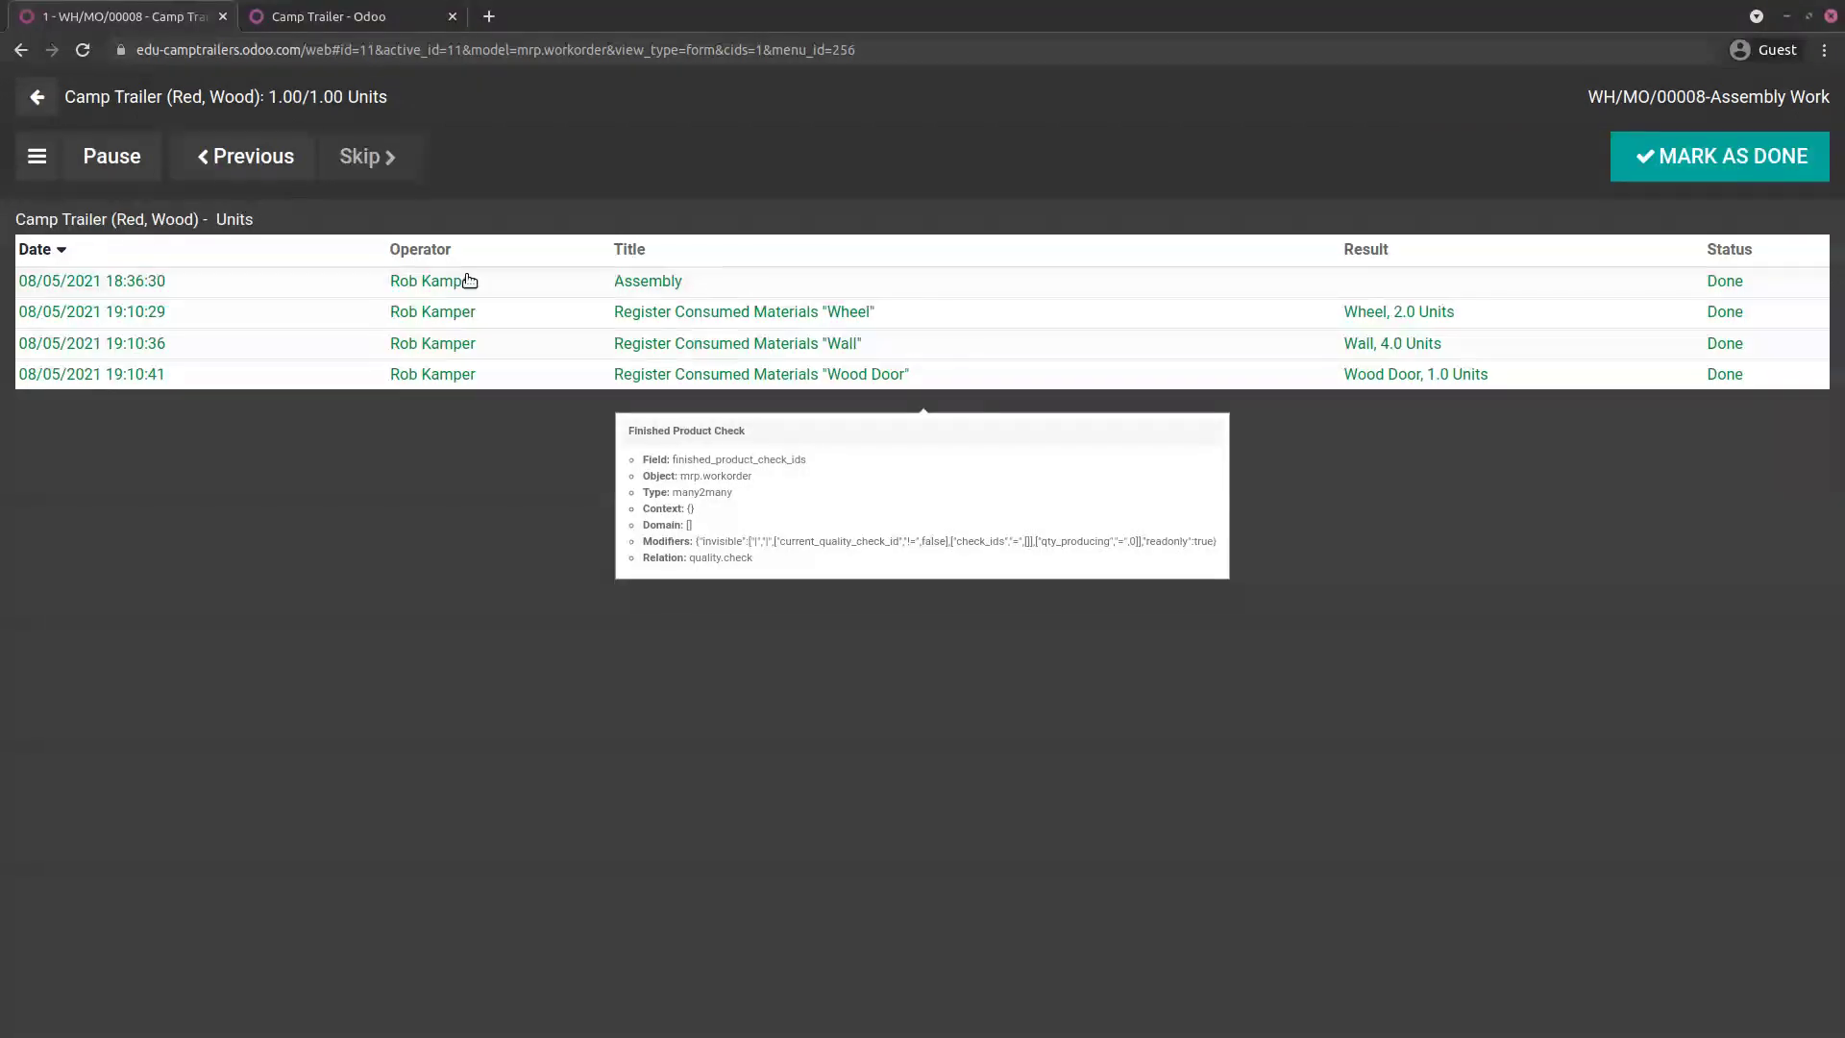
{"action": "left_click", "coordinate": [1742, 163]}
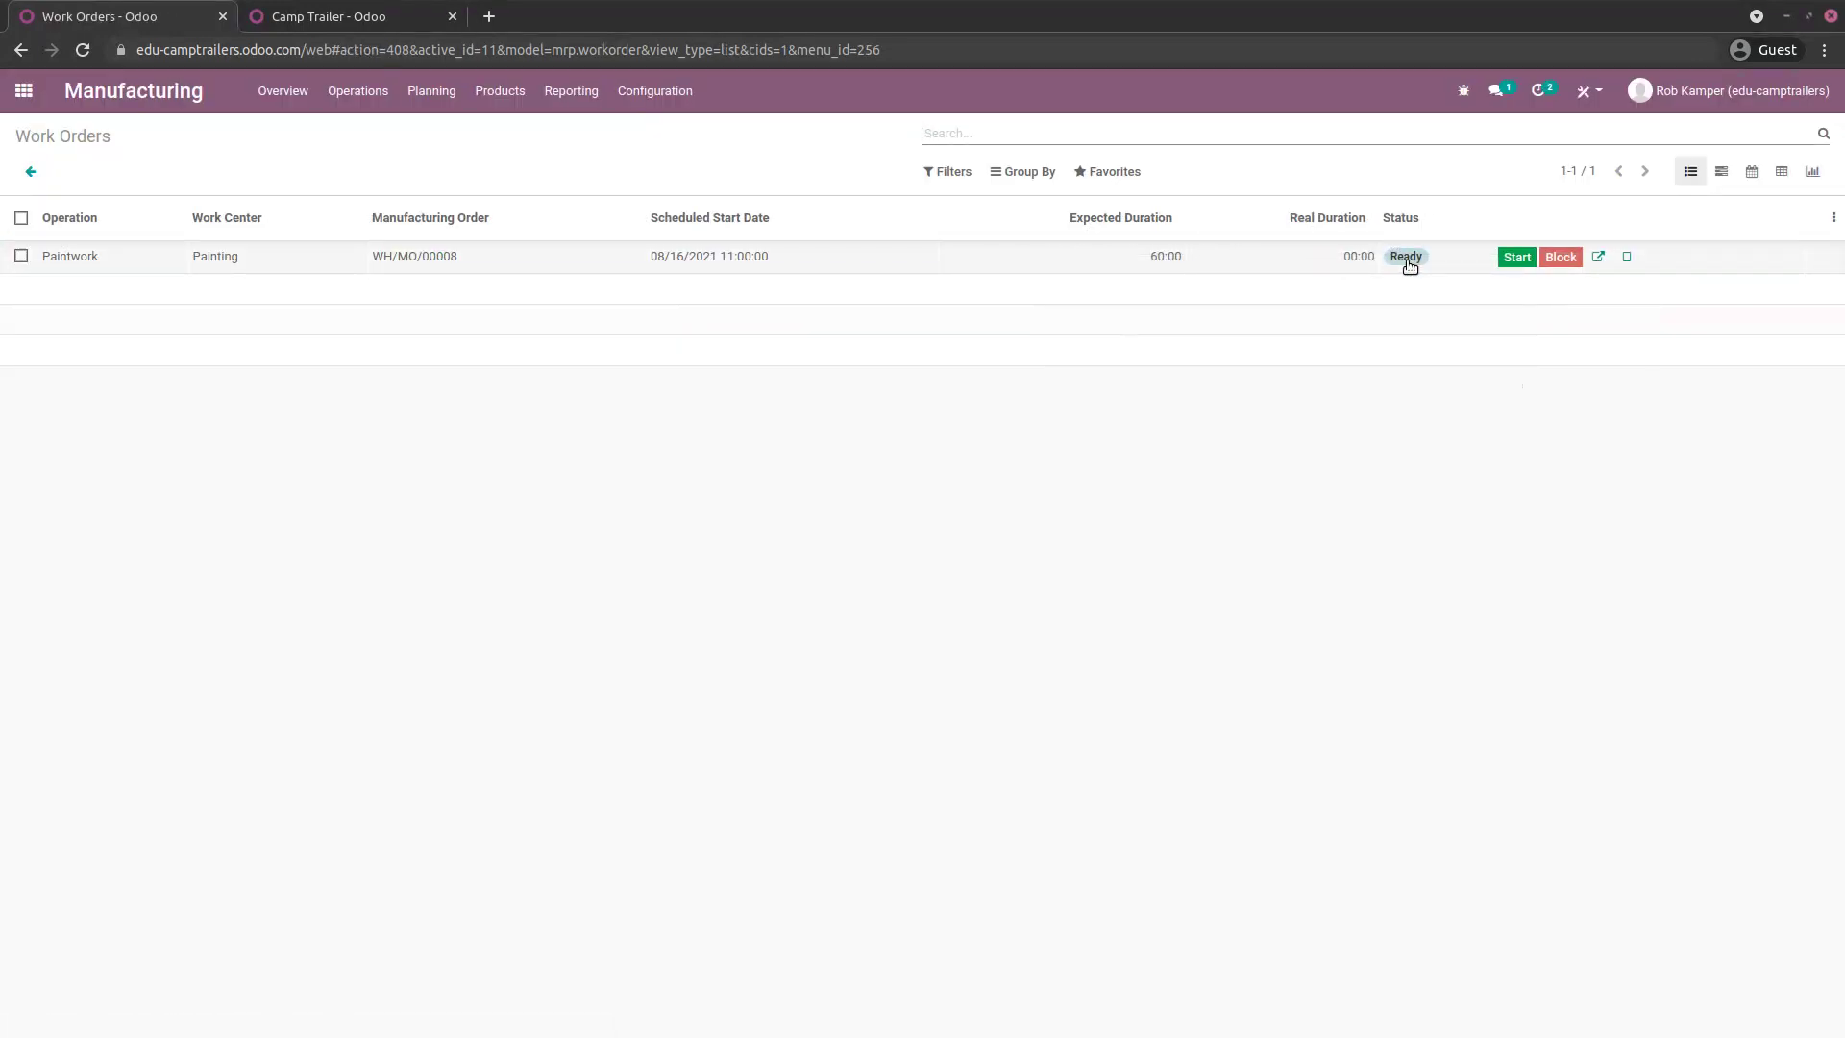
- Process the Paintwork order in the tablet view, validating consumption of 1.00 L Red Paint, and mark it as done
{"action": "left_click", "coordinate": [1627, 260]}
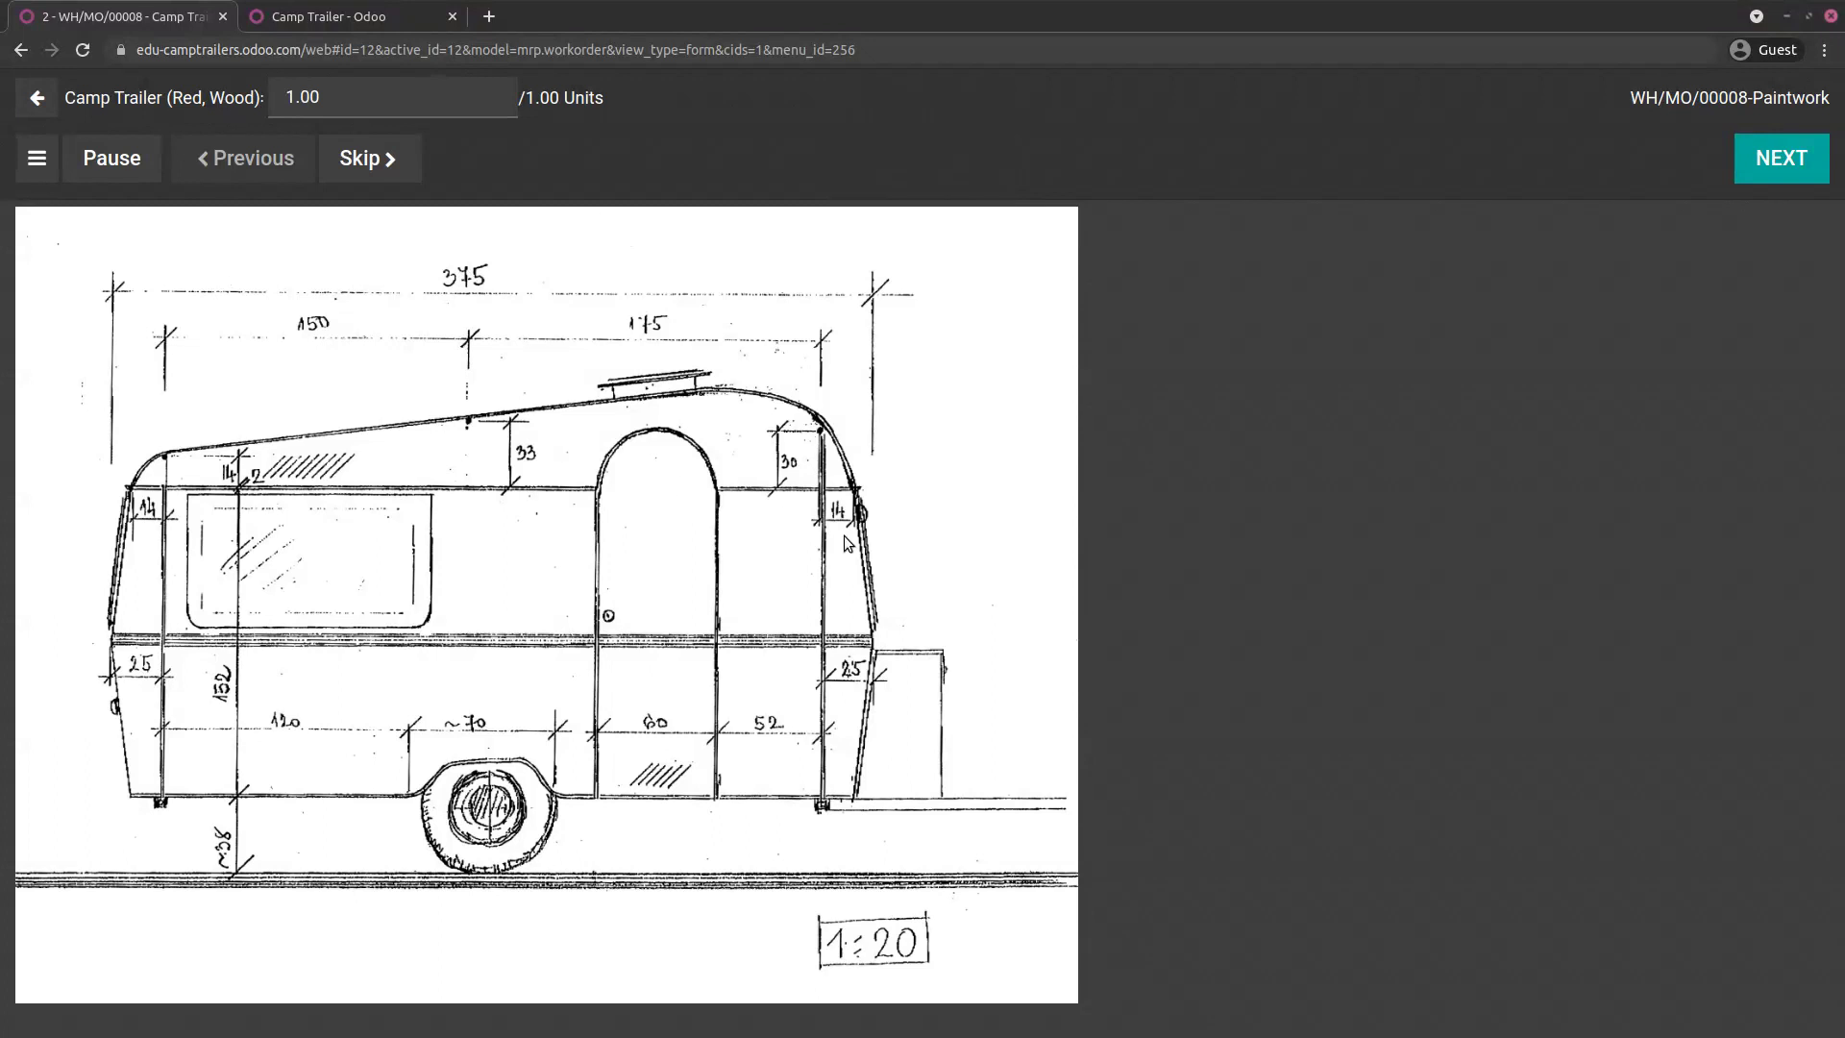
{"action": "left_click", "coordinate": [1758, 170]}
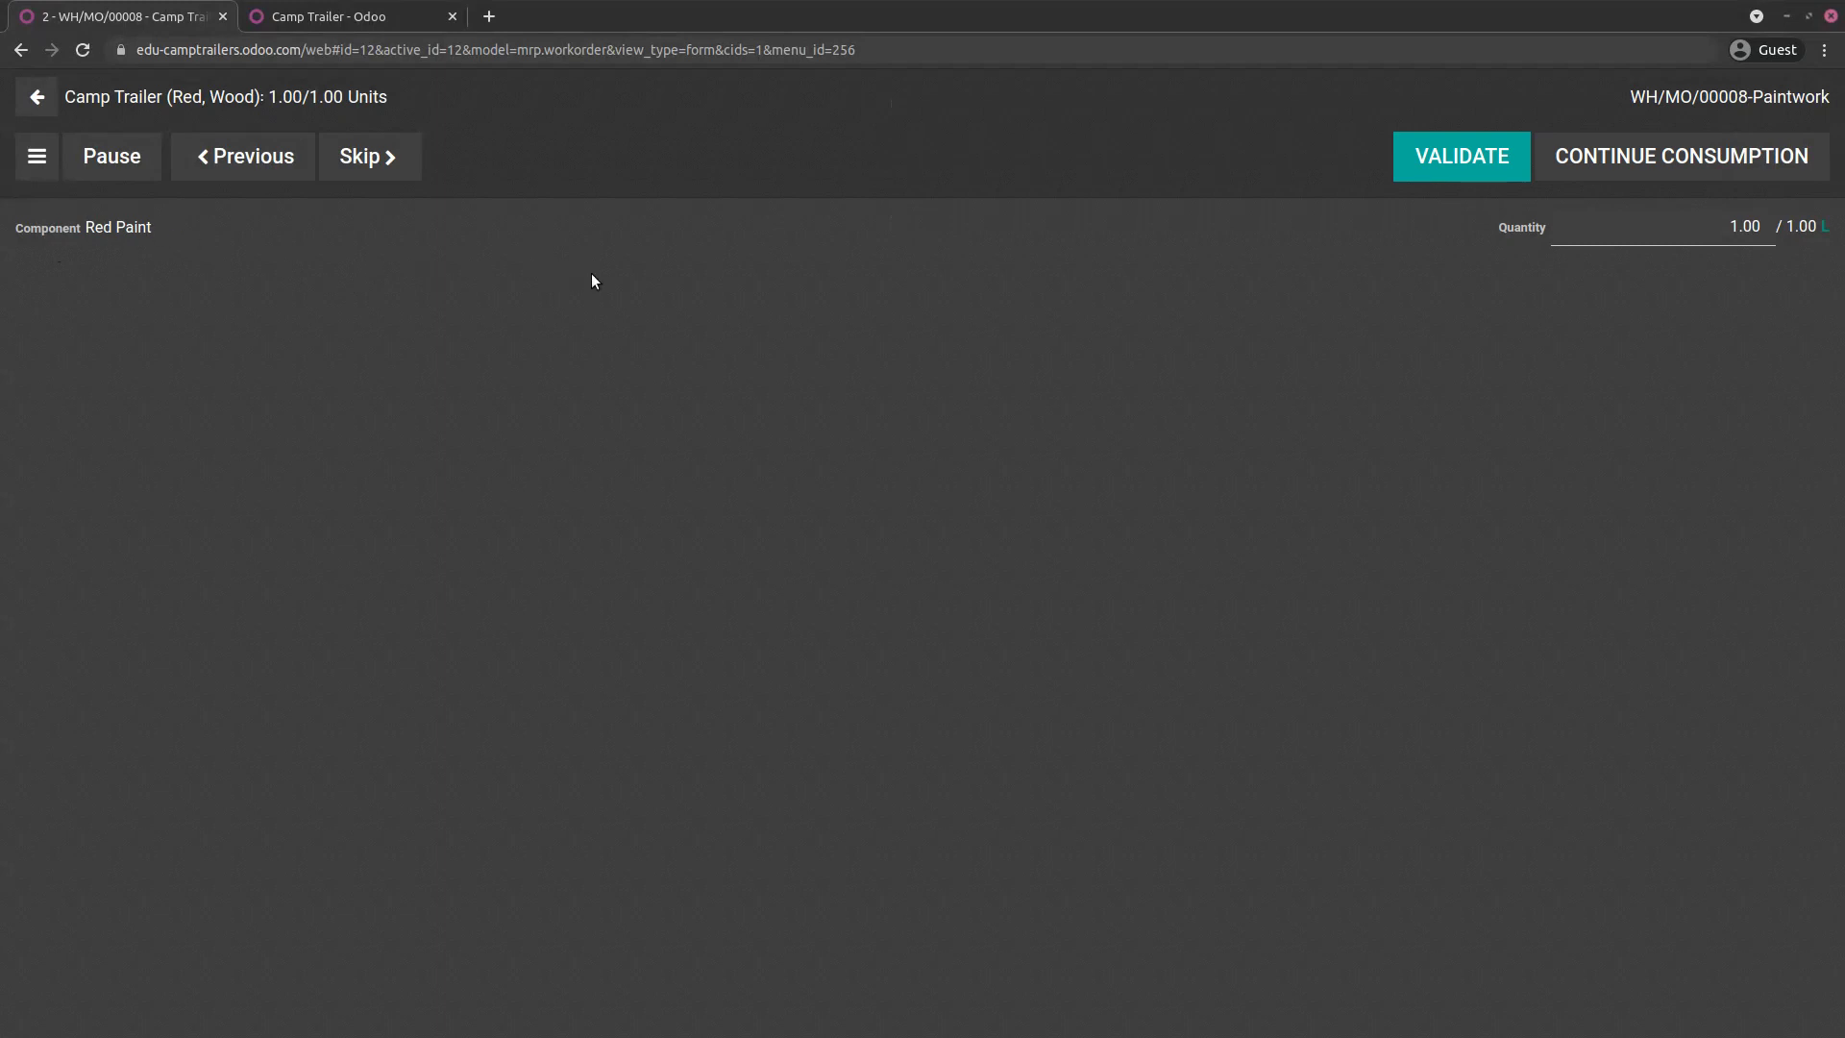
{"action": "left_click", "coordinate": [1413, 166]}
{"action": "left_click", "coordinate": [1450, 156]}
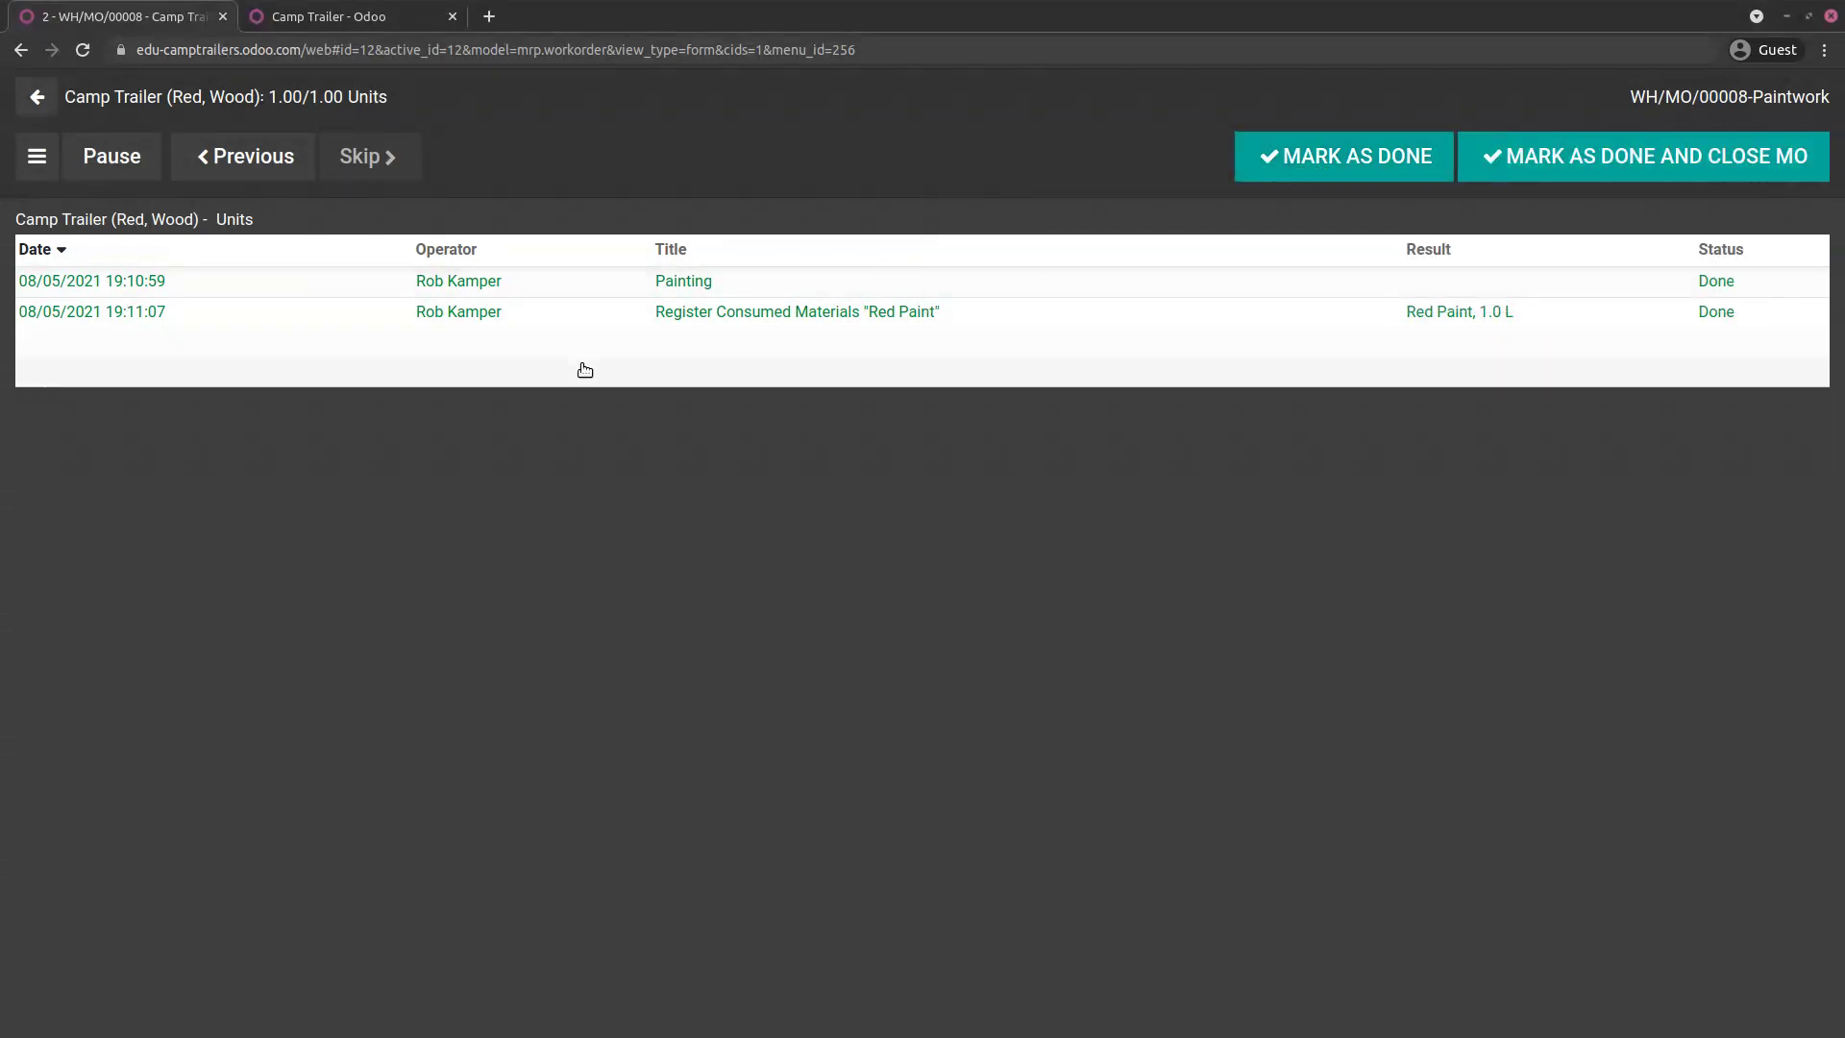
{"action": "left_click", "coordinate": [1302, 158]}
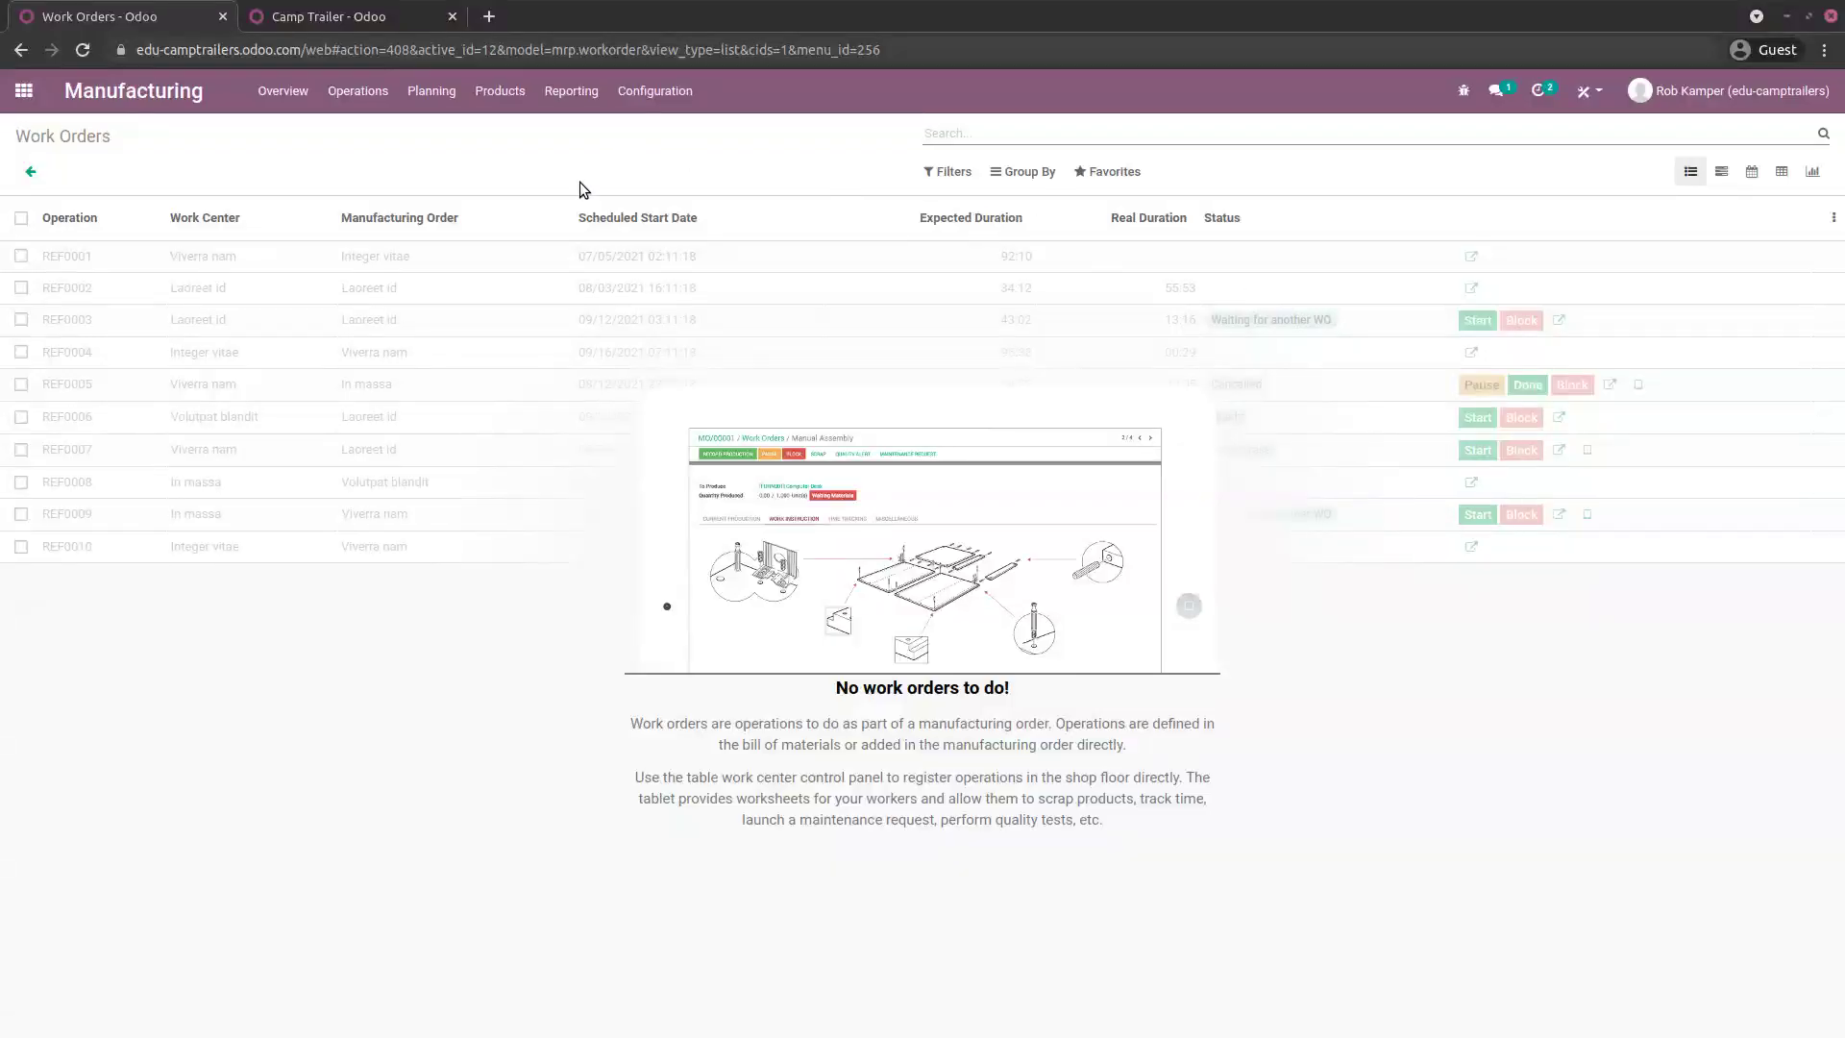
- Open the Camp Trailer (Red, Wood) manufacturing order, review its consumed components and real work order durations, and mark it as done
{"action": "left_click", "coordinate": [358, 91]}
{"action": "left_click", "coordinate": [354, 133]}
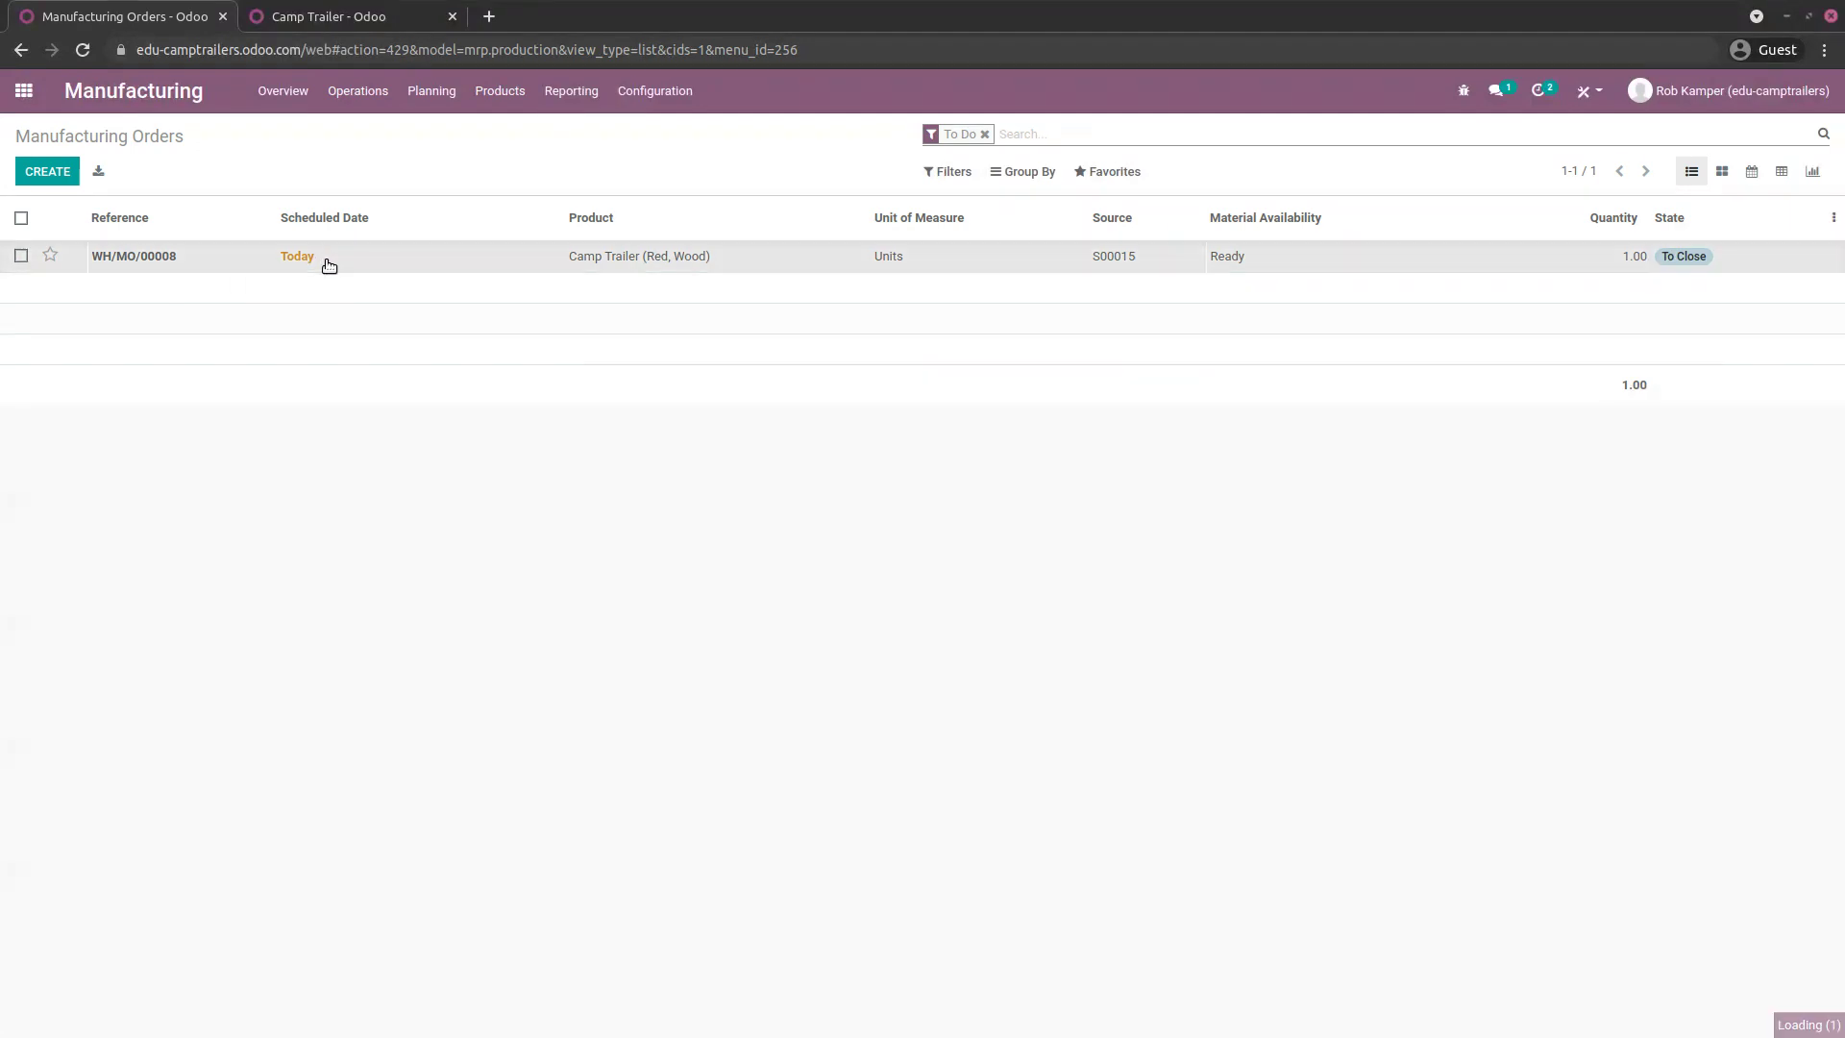
{"action": "left_click", "coordinate": [420, 261]}
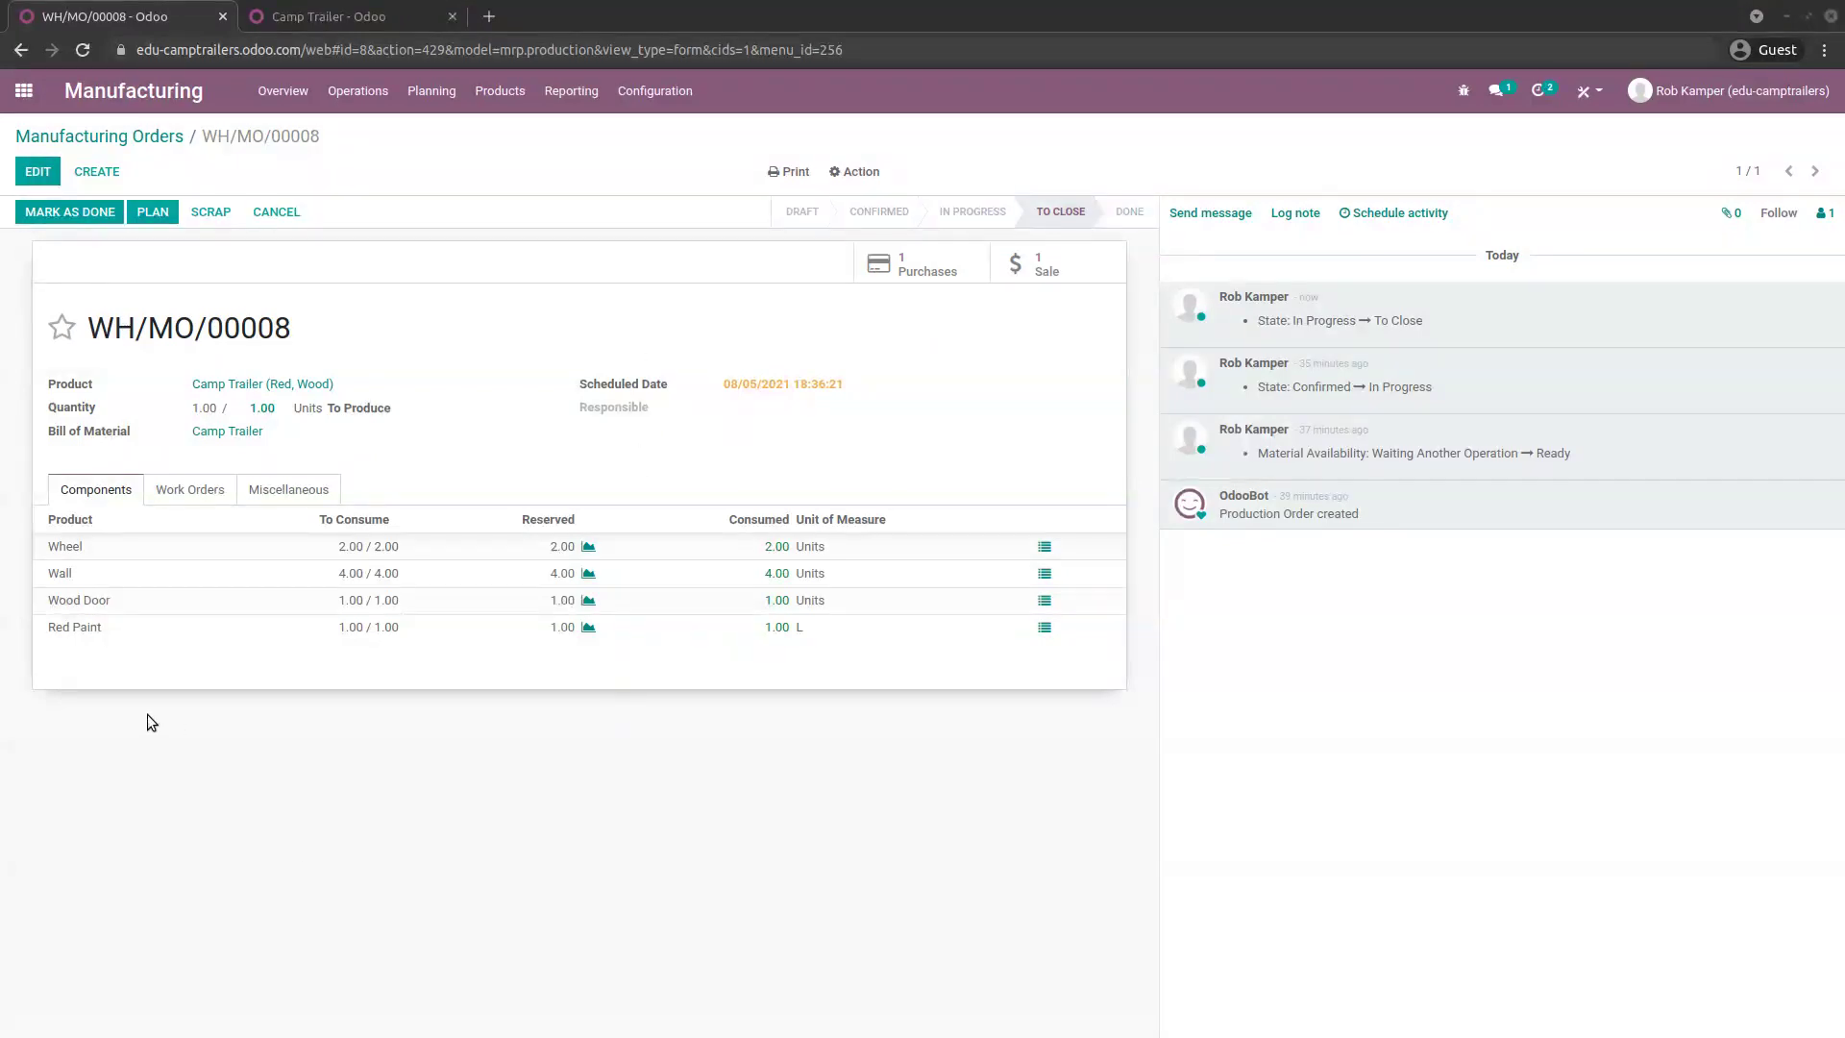
{"action": "left_click", "coordinate": [191, 497]}
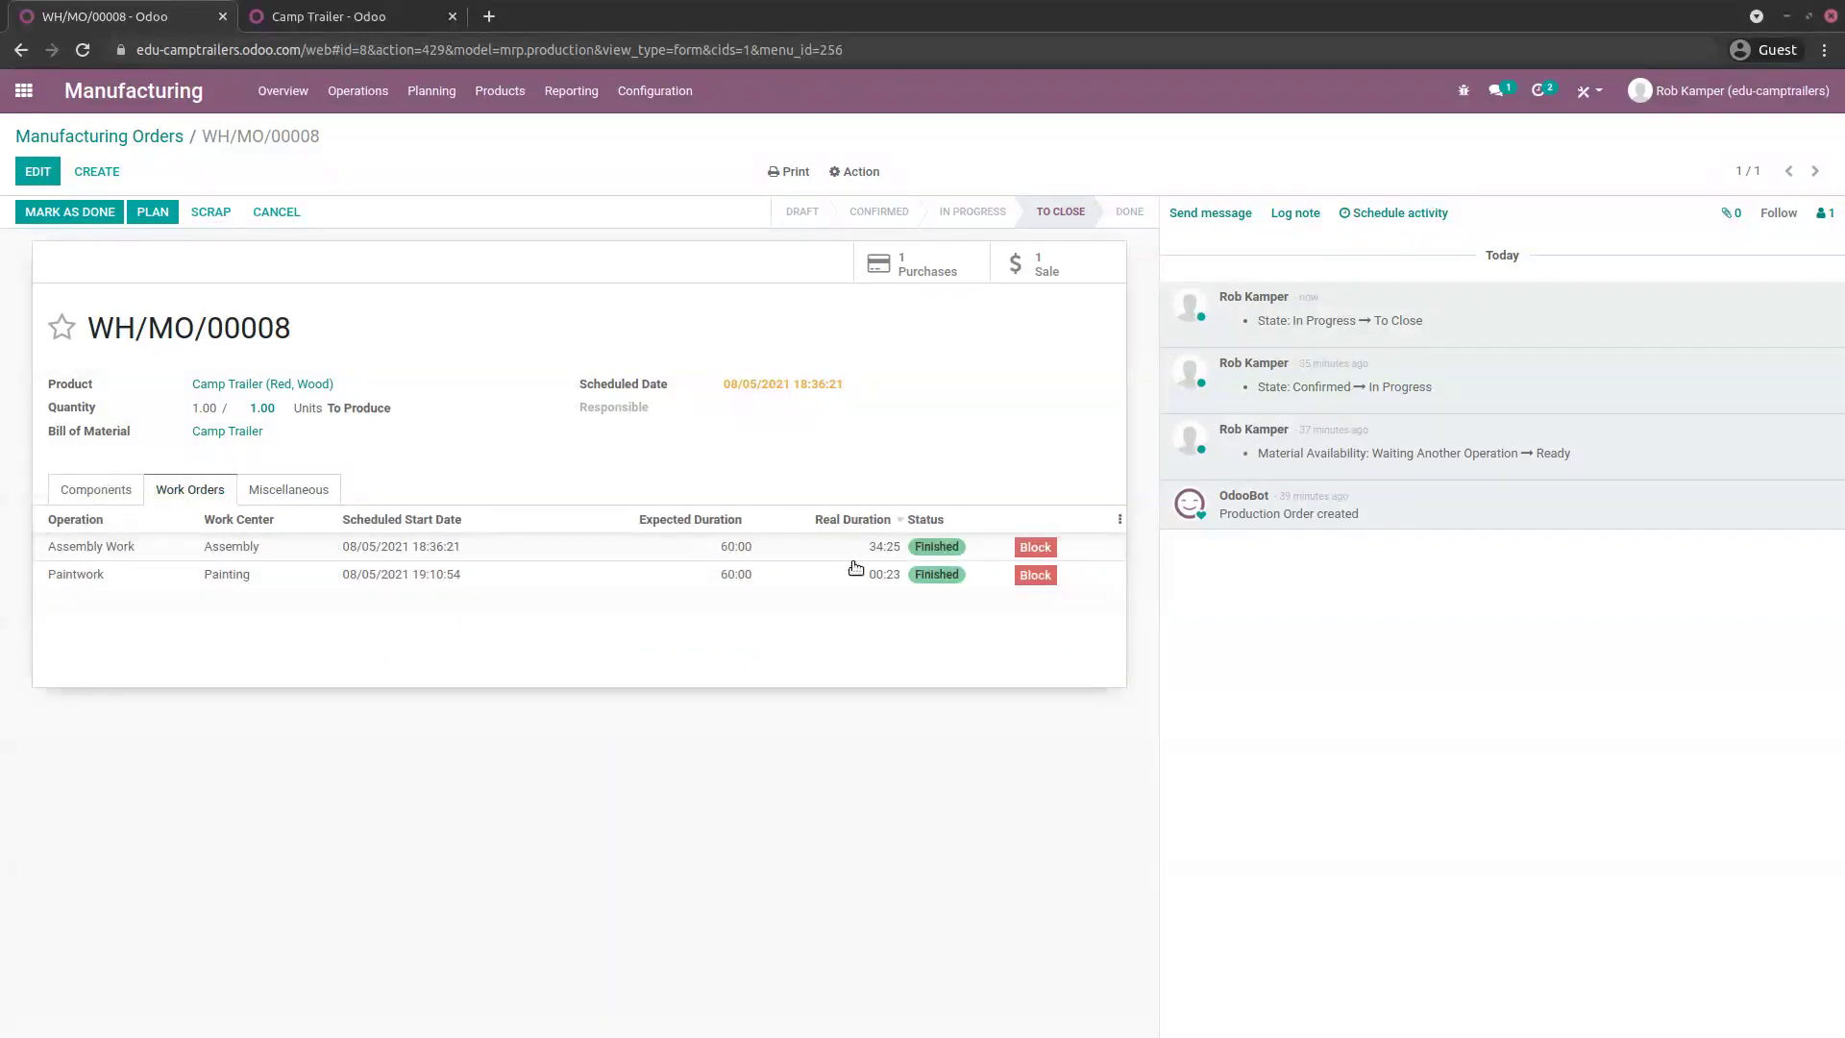
{"action": "mouse_move", "coordinate": [849, 592]}
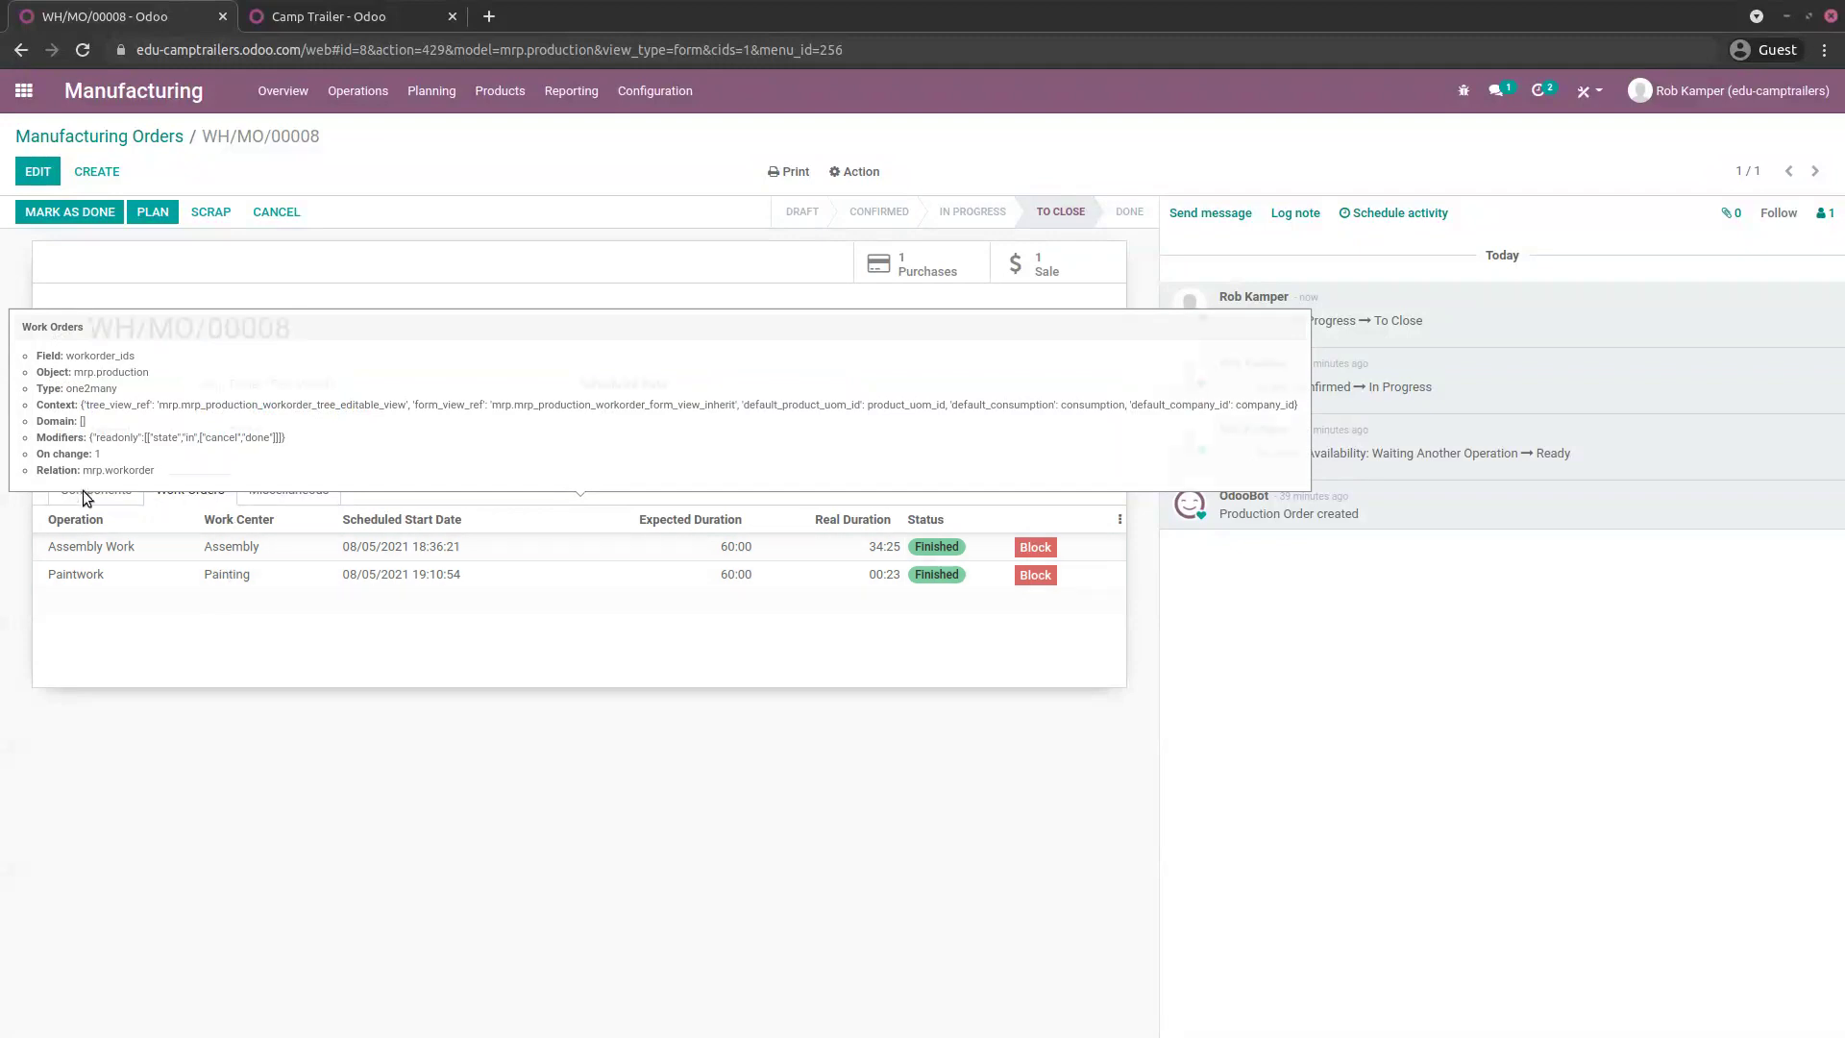
{"action": "left_click", "coordinate": [112, 495]}
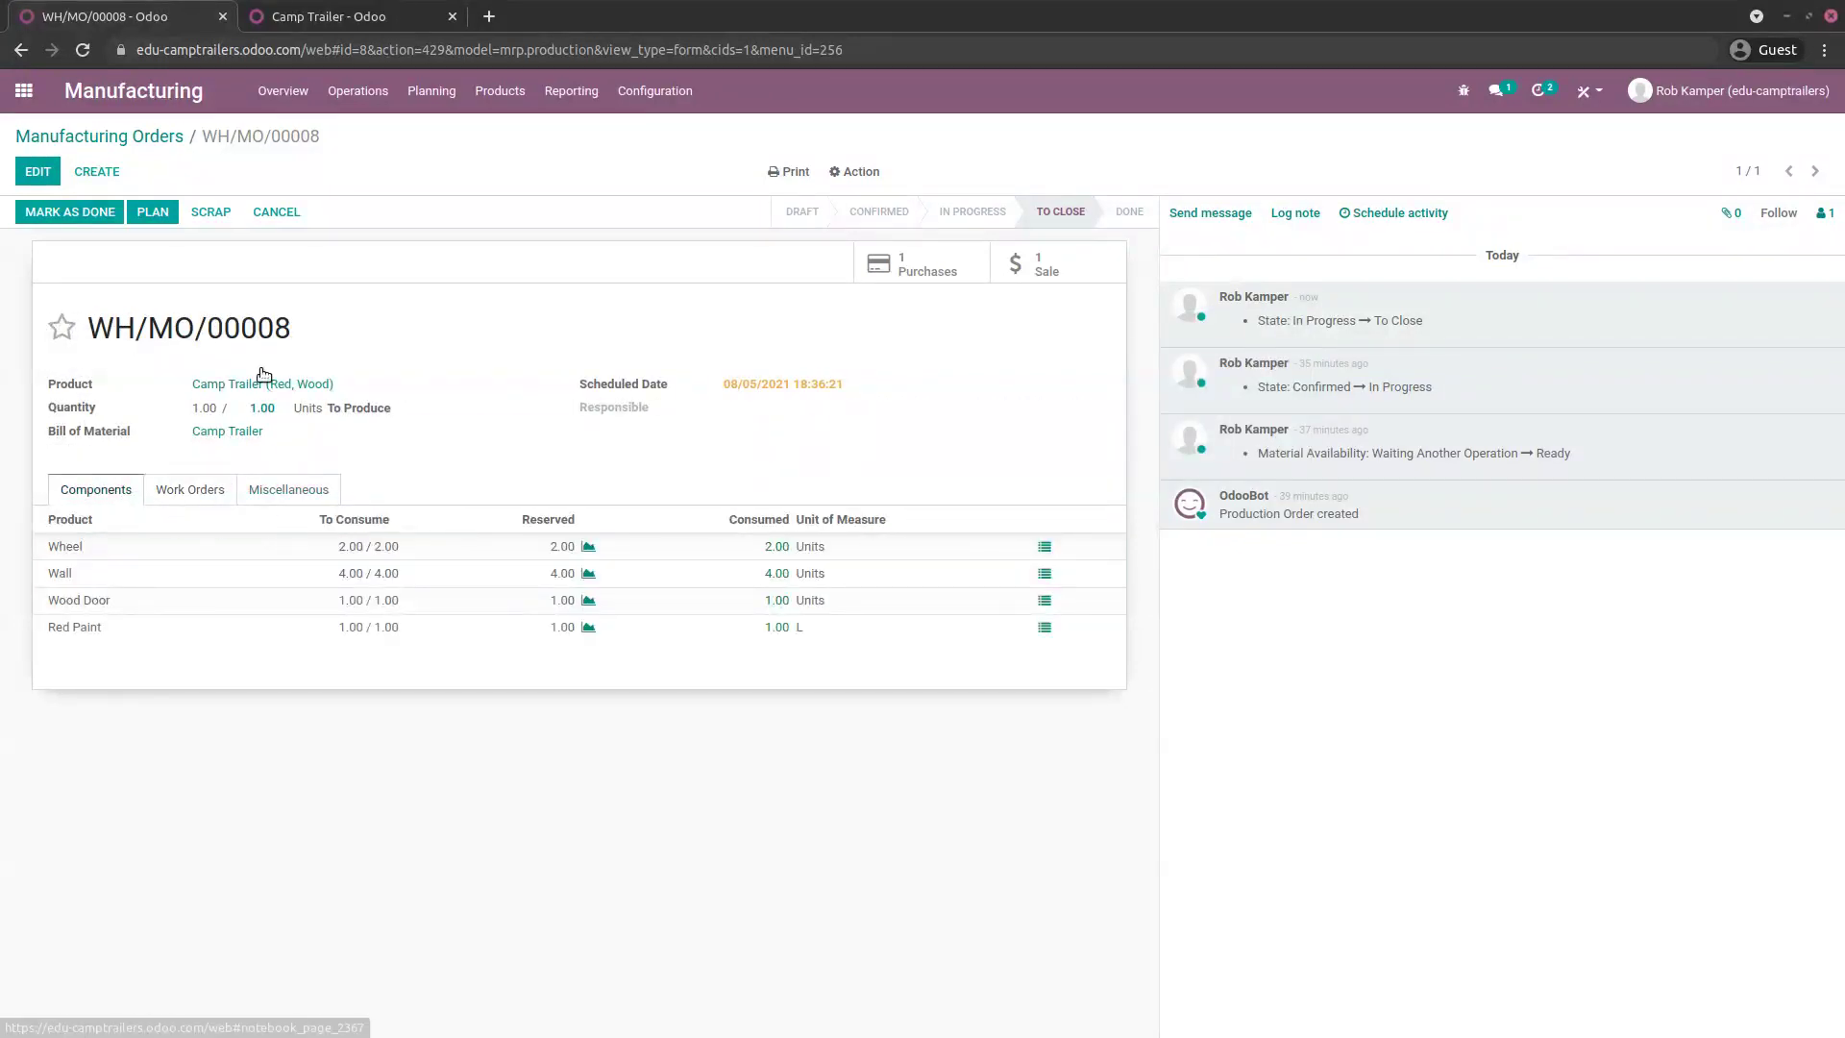
{"action": "left_click", "coordinate": [41, 213]}
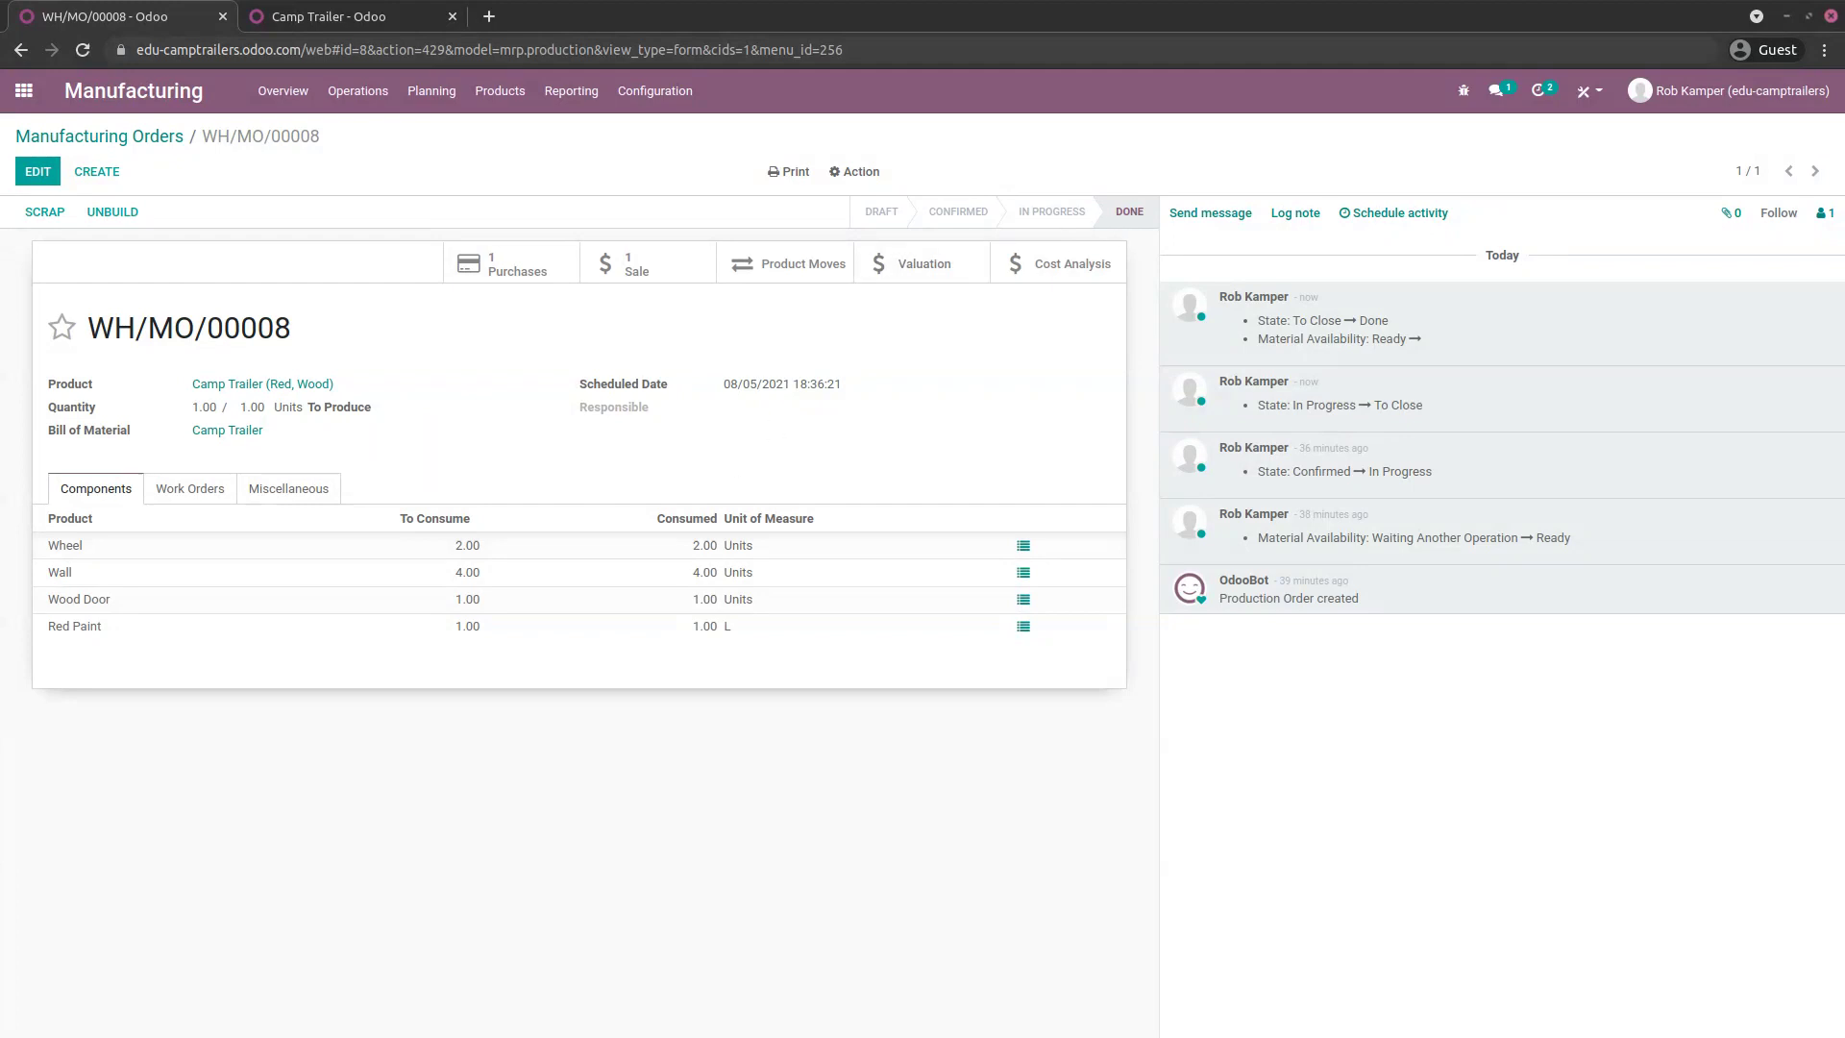
- Open the linked sales order's delivery, check its scheduled date and validate the transfer with all quantities processed
{"action": "left_click", "coordinate": [634, 268]}
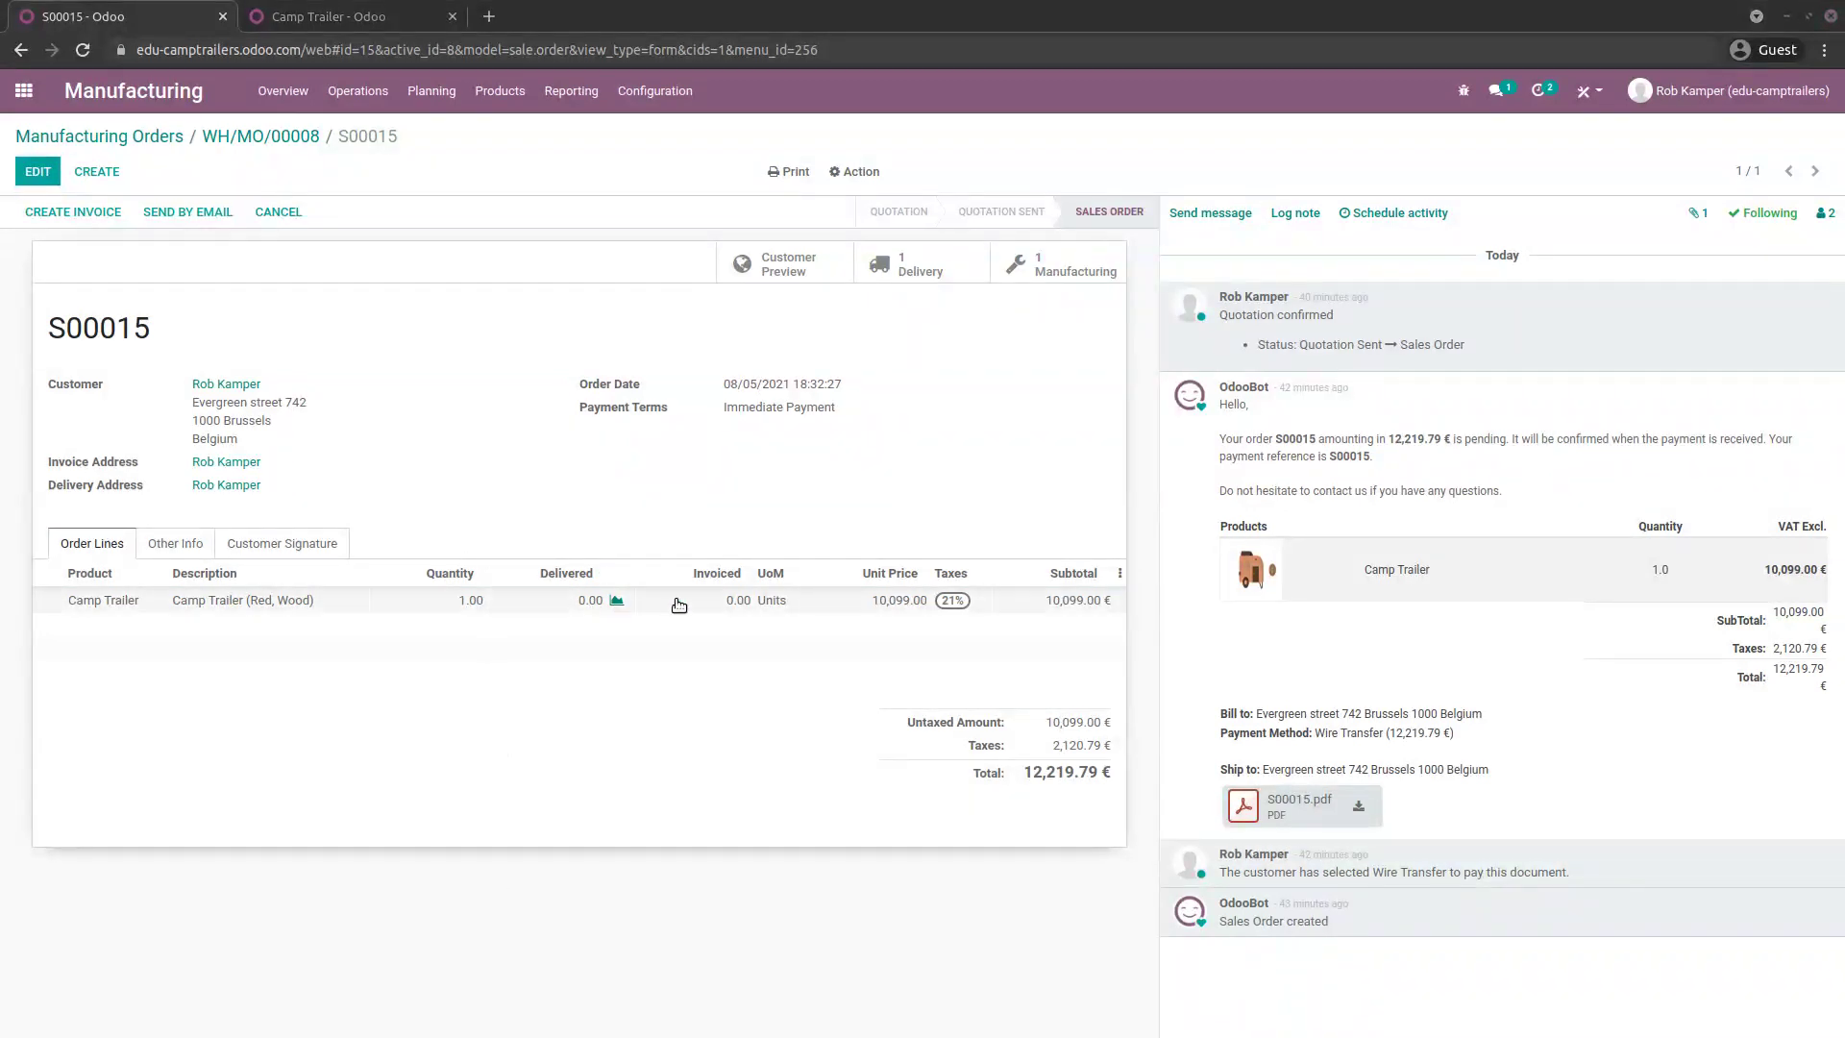
{"action": "left_click", "coordinate": [918, 269]}
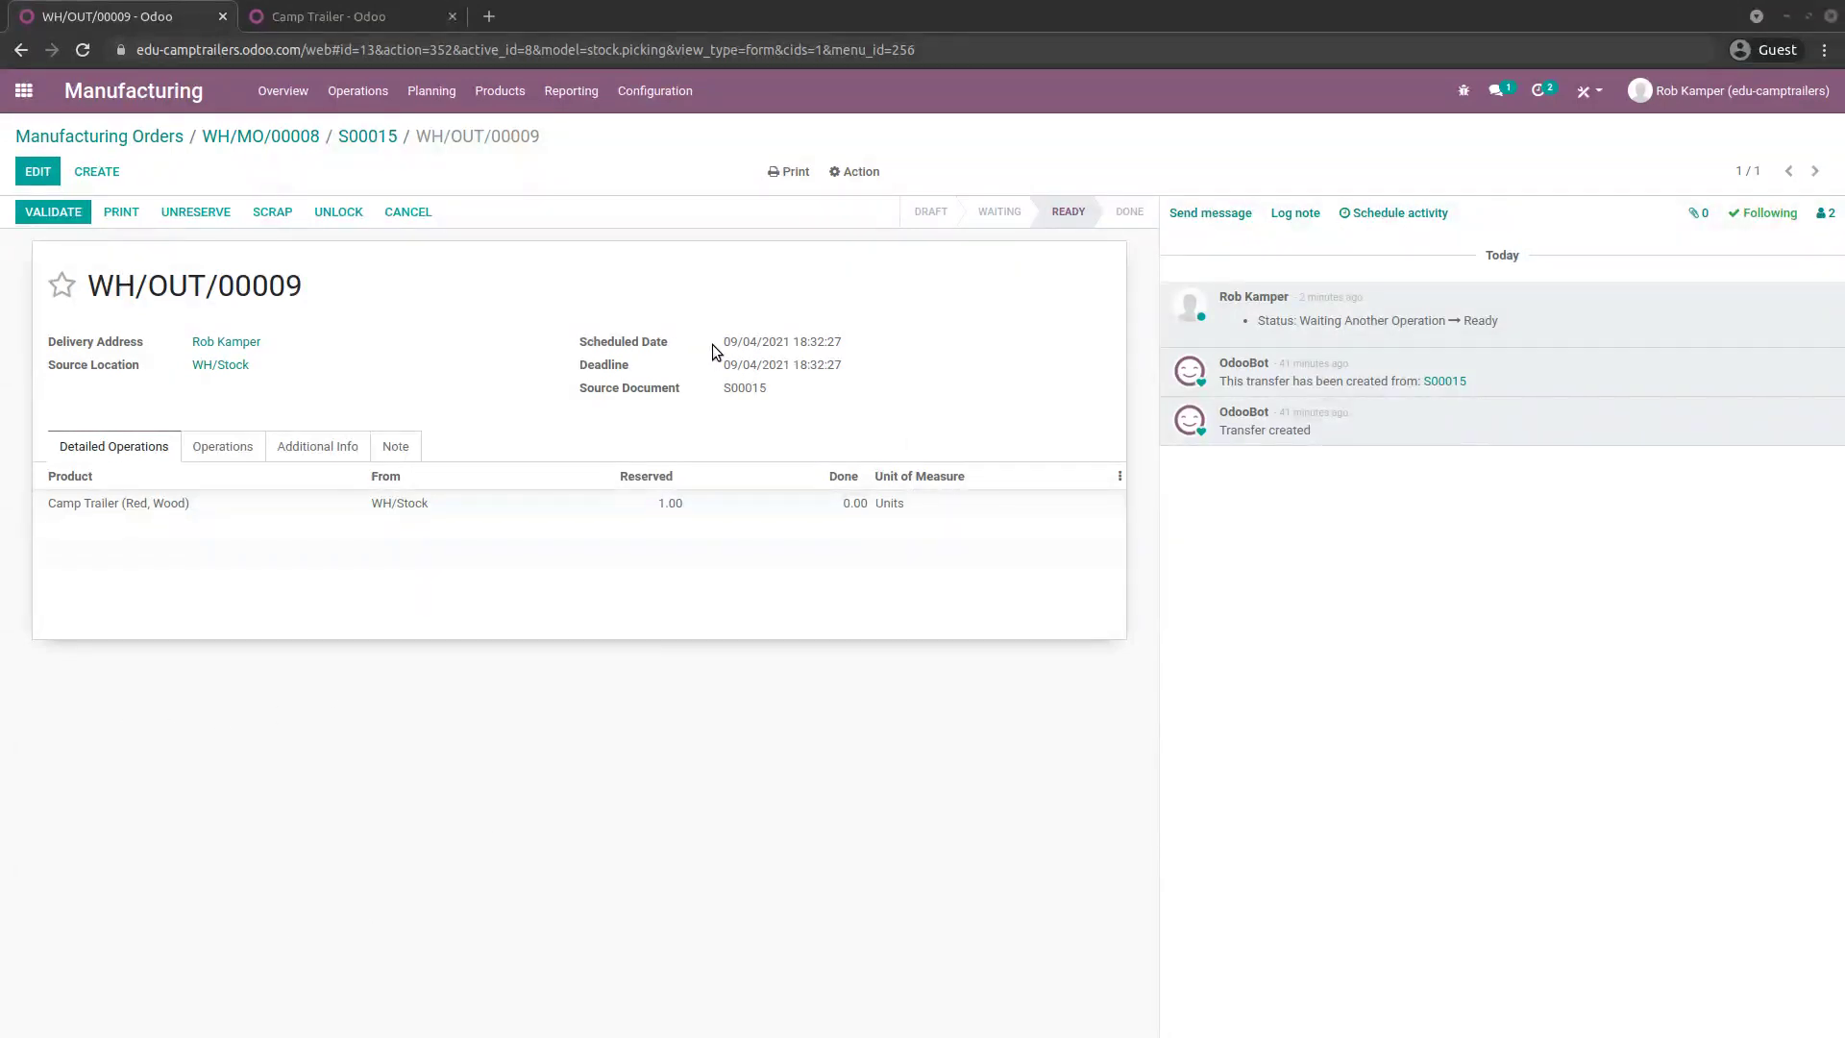
{"action": "left_click_drag", "start_coordinate": [719, 343], "coordinate": [777, 343]}
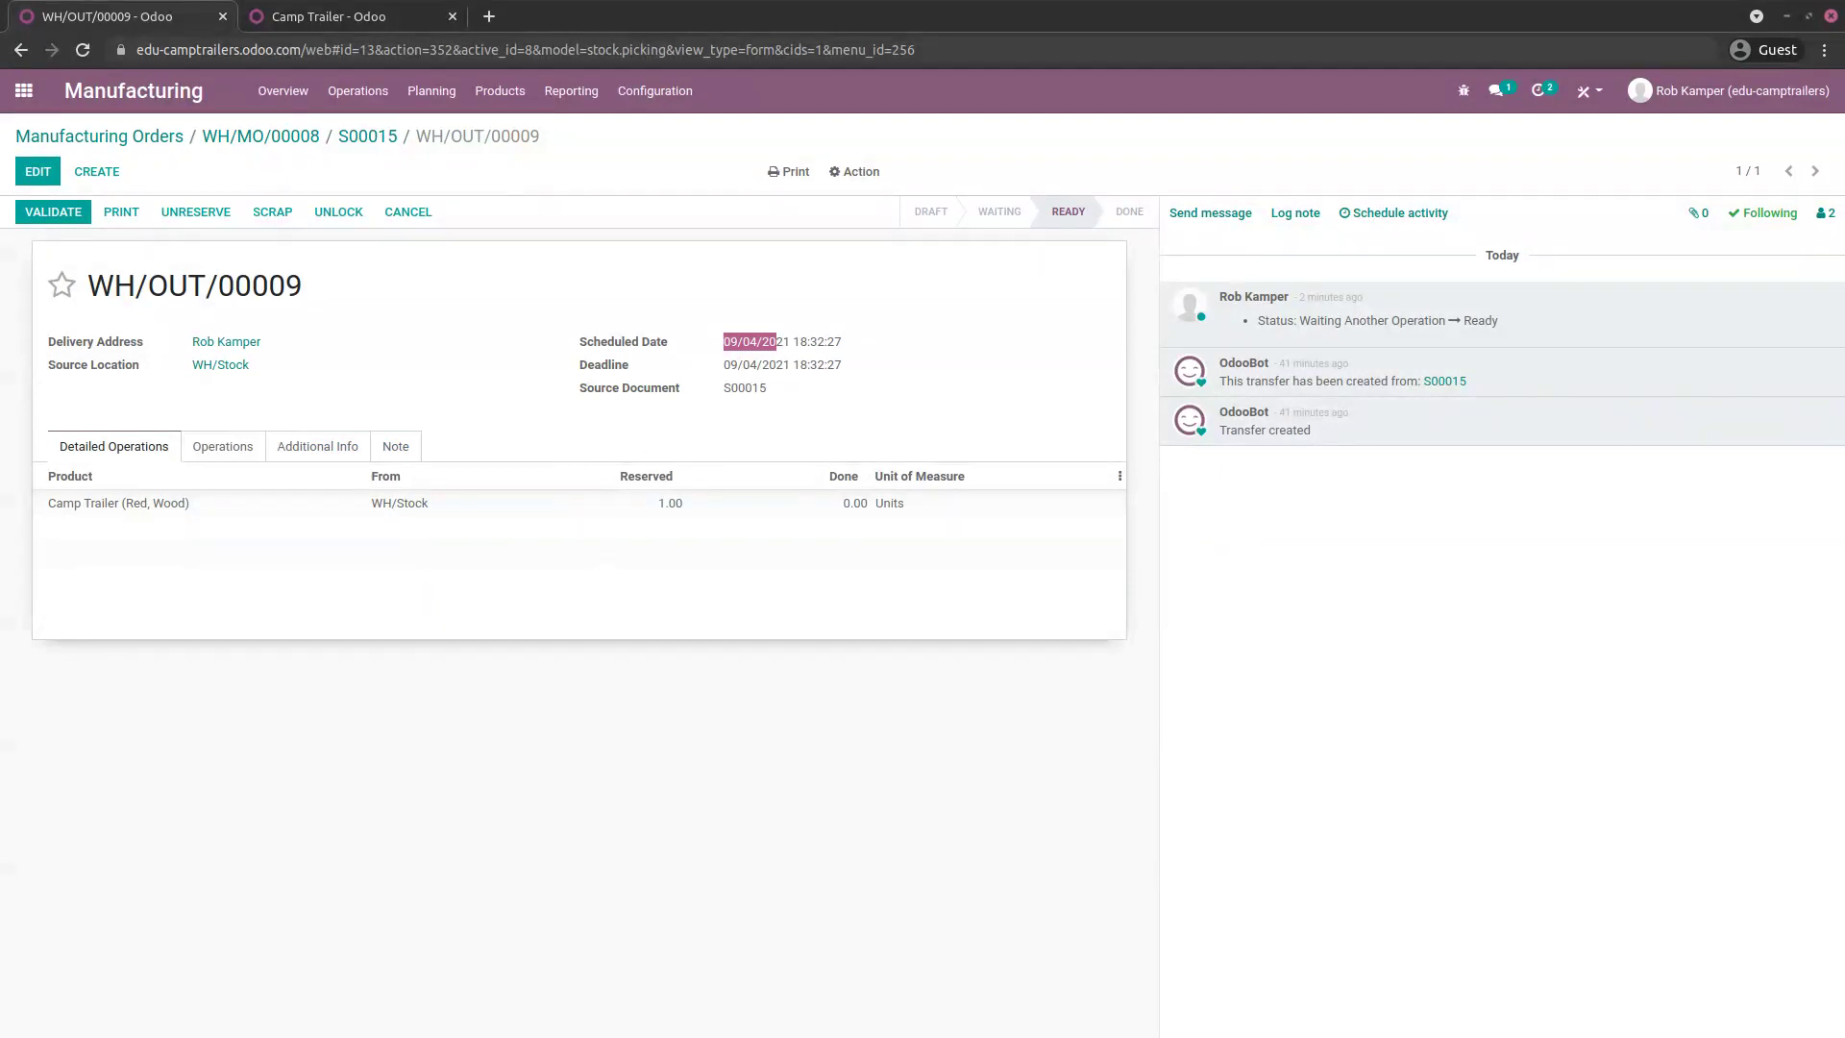
{"action": "left_click", "coordinate": [70, 224]}
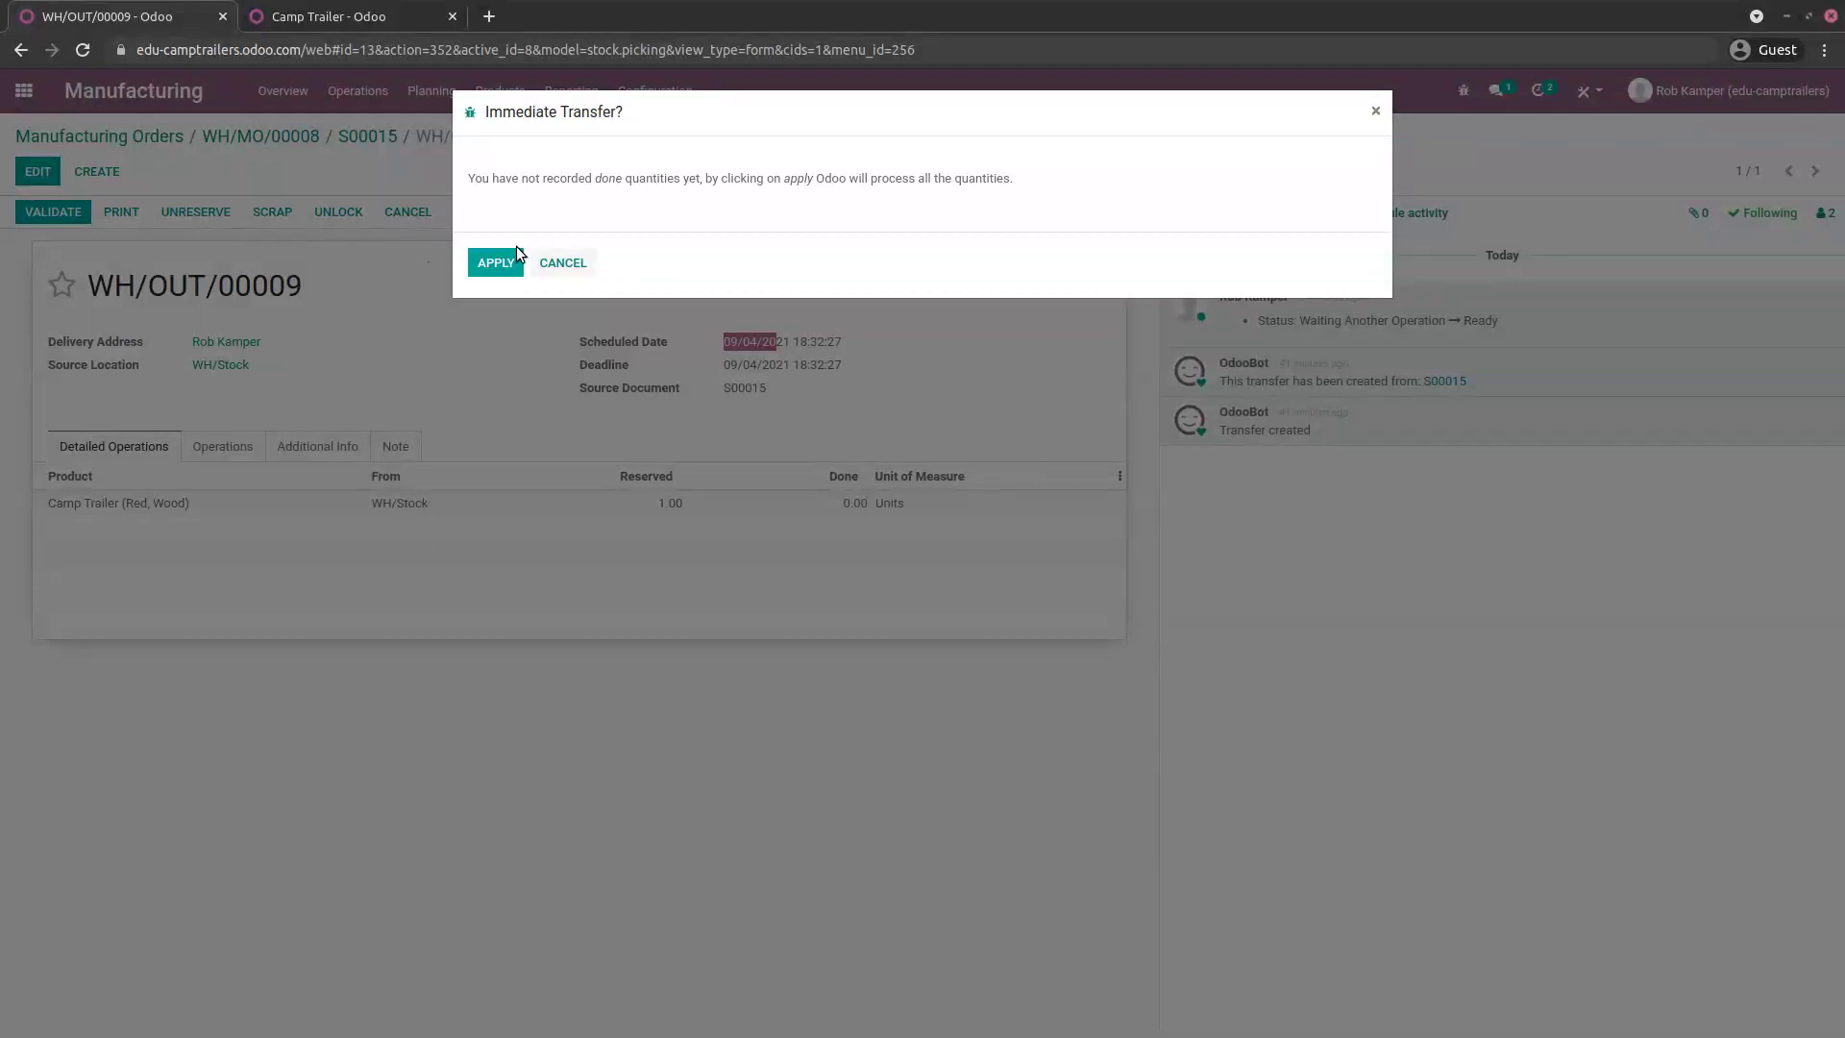
{"action": "left_click", "coordinate": [494, 263]}
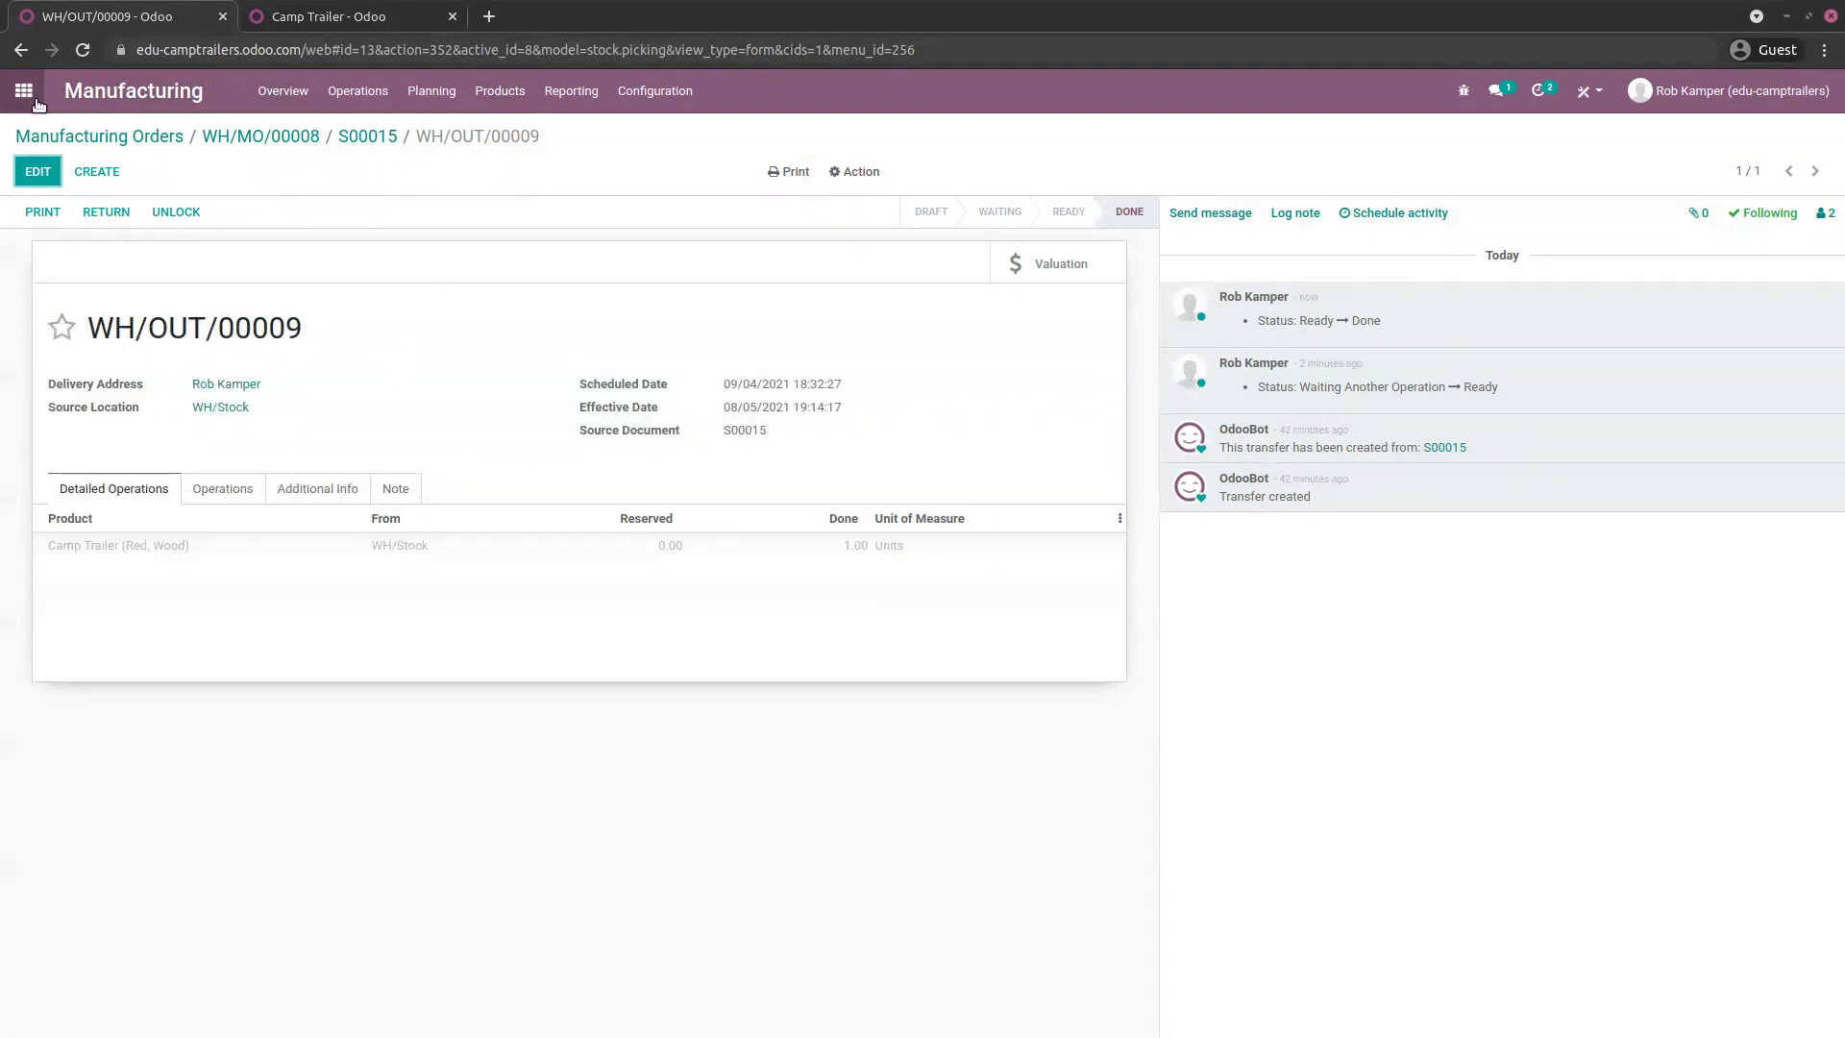
- Open the Inventory app's transfers list, sort it by reference and examine each transfer's source document
{"action": "left_click", "coordinate": [23, 91]}
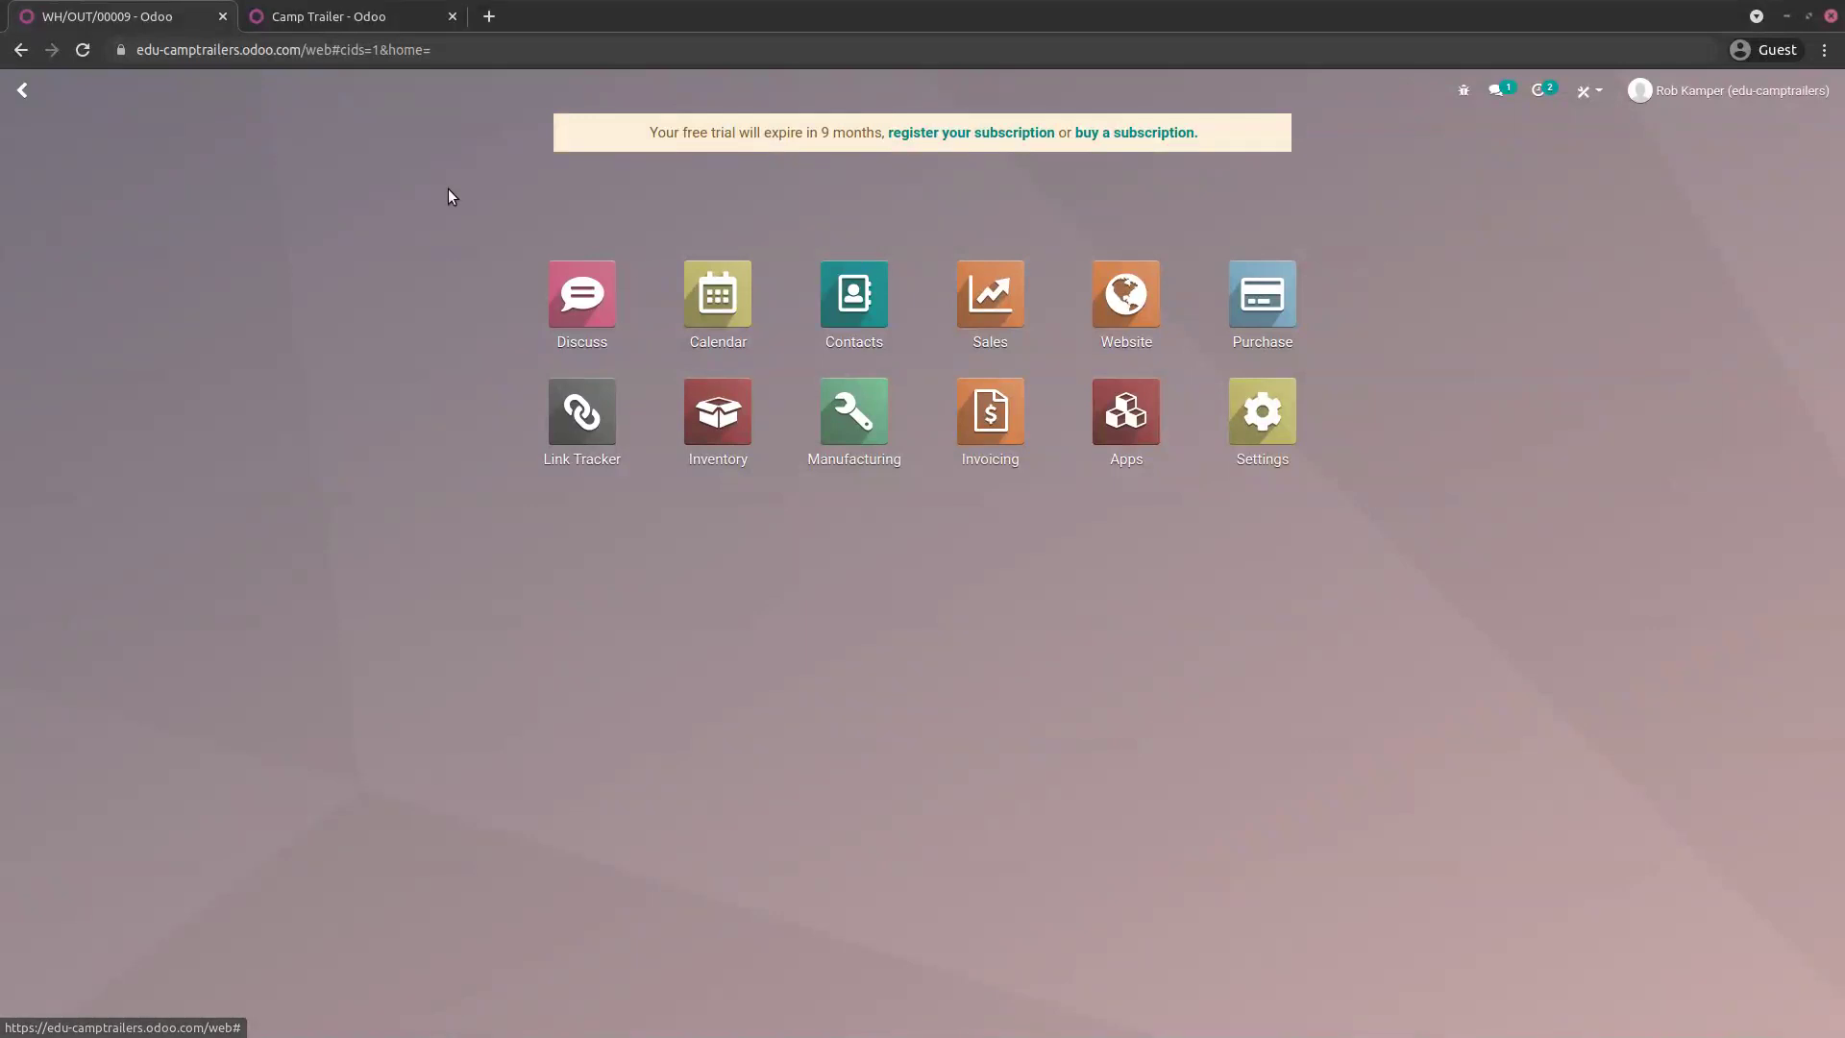
{"action": "left_click", "coordinate": [718, 414]}
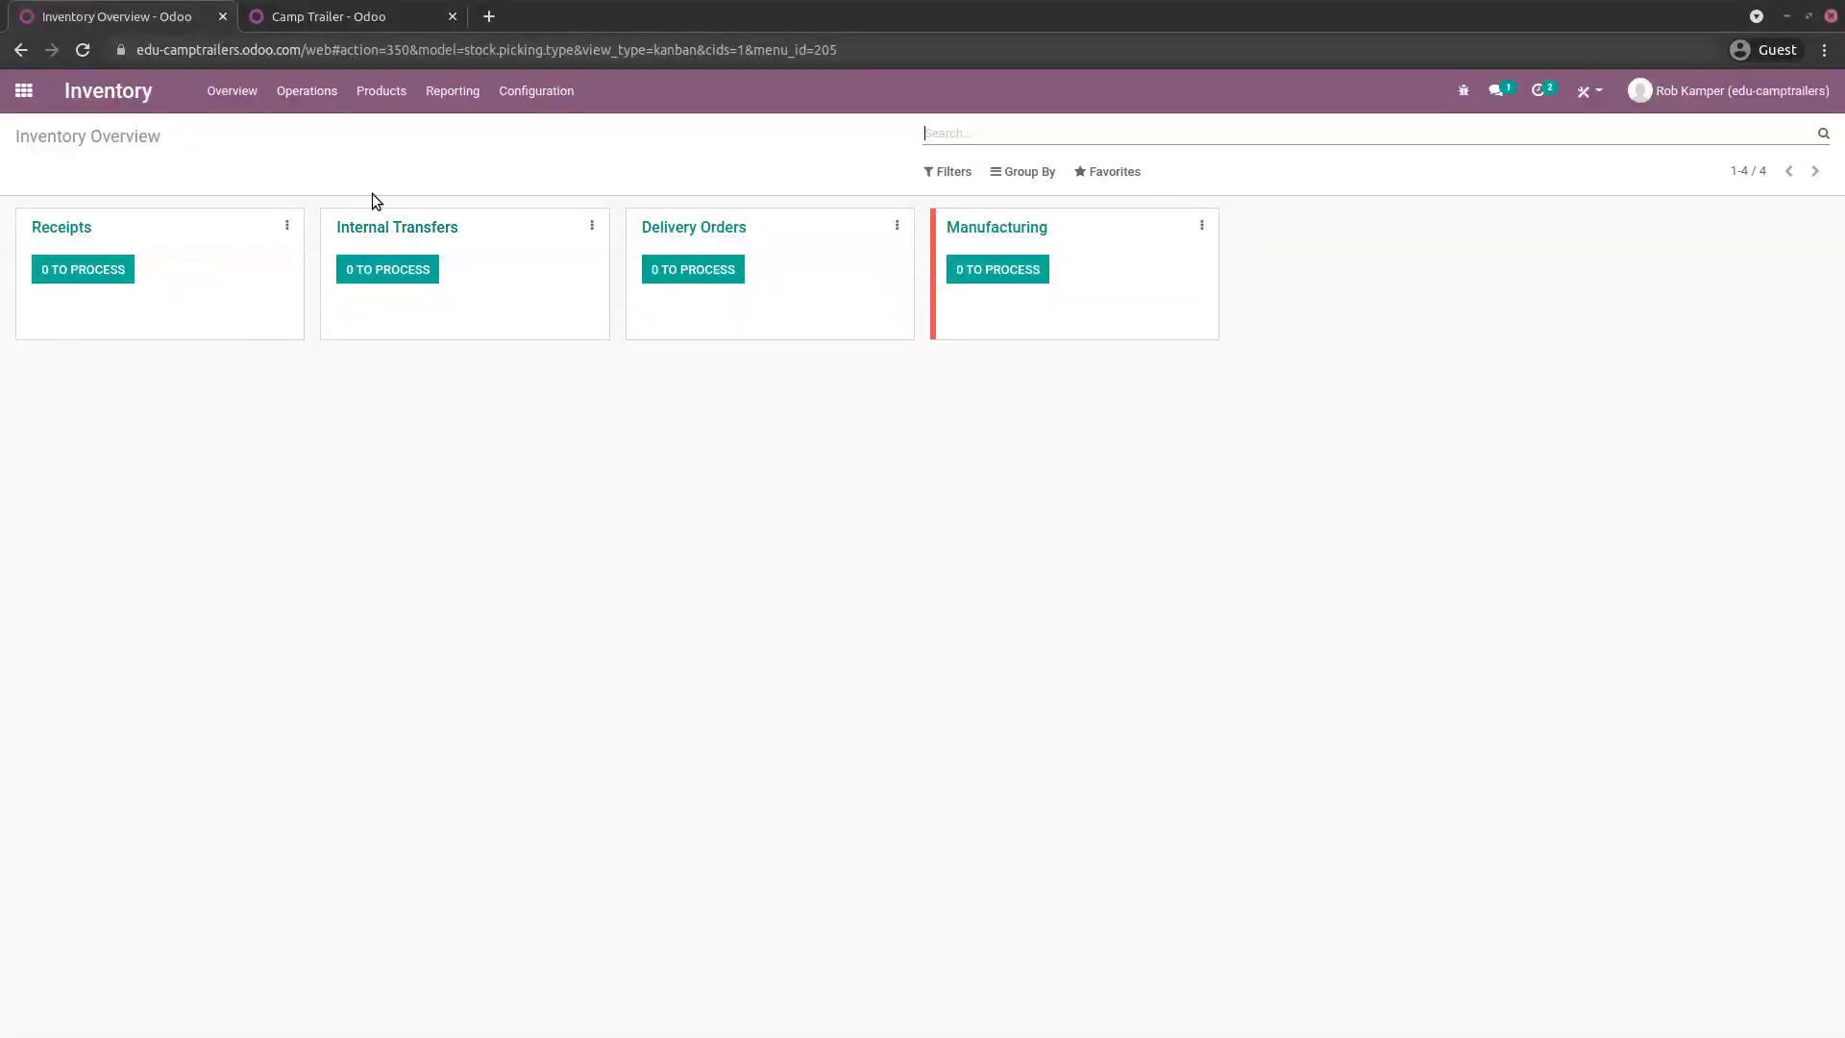
{"action": "left_click", "coordinate": [303, 91]}
{"action": "left_click", "coordinate": [308, 131]}
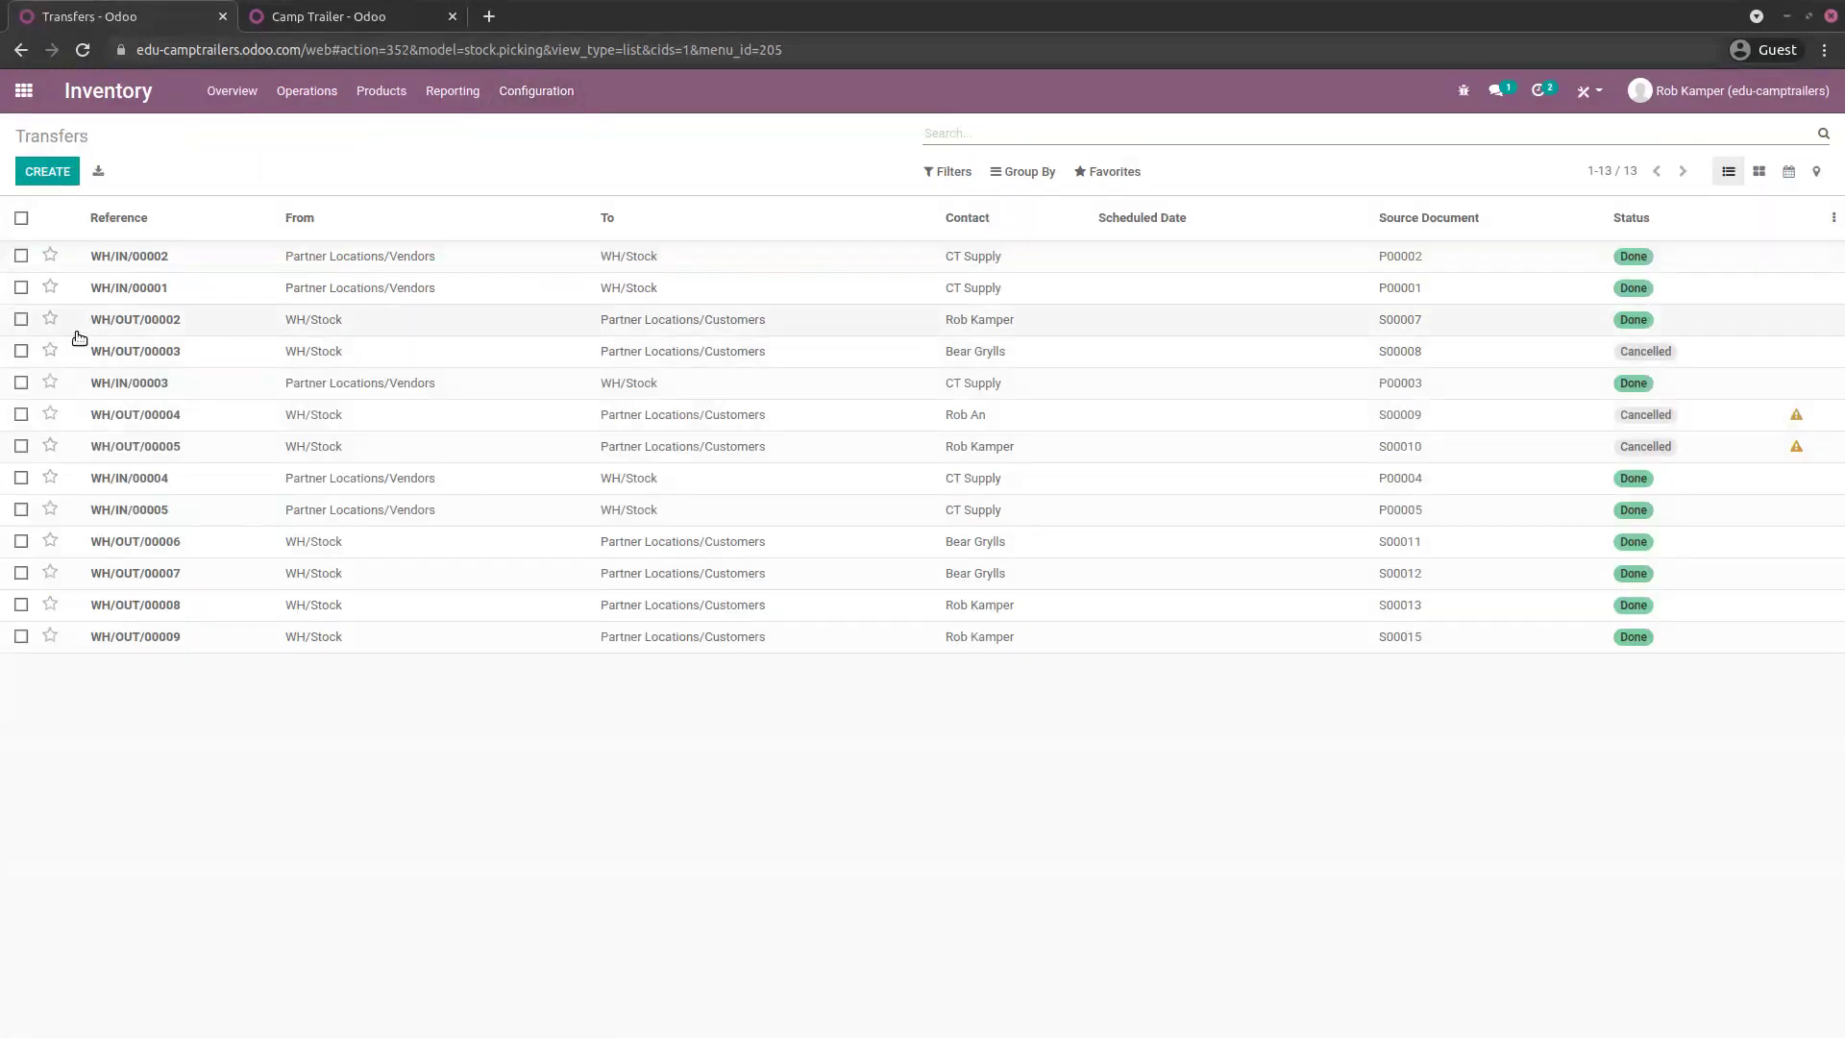
{"action": "left_click", "coordinate": [114, 216]}
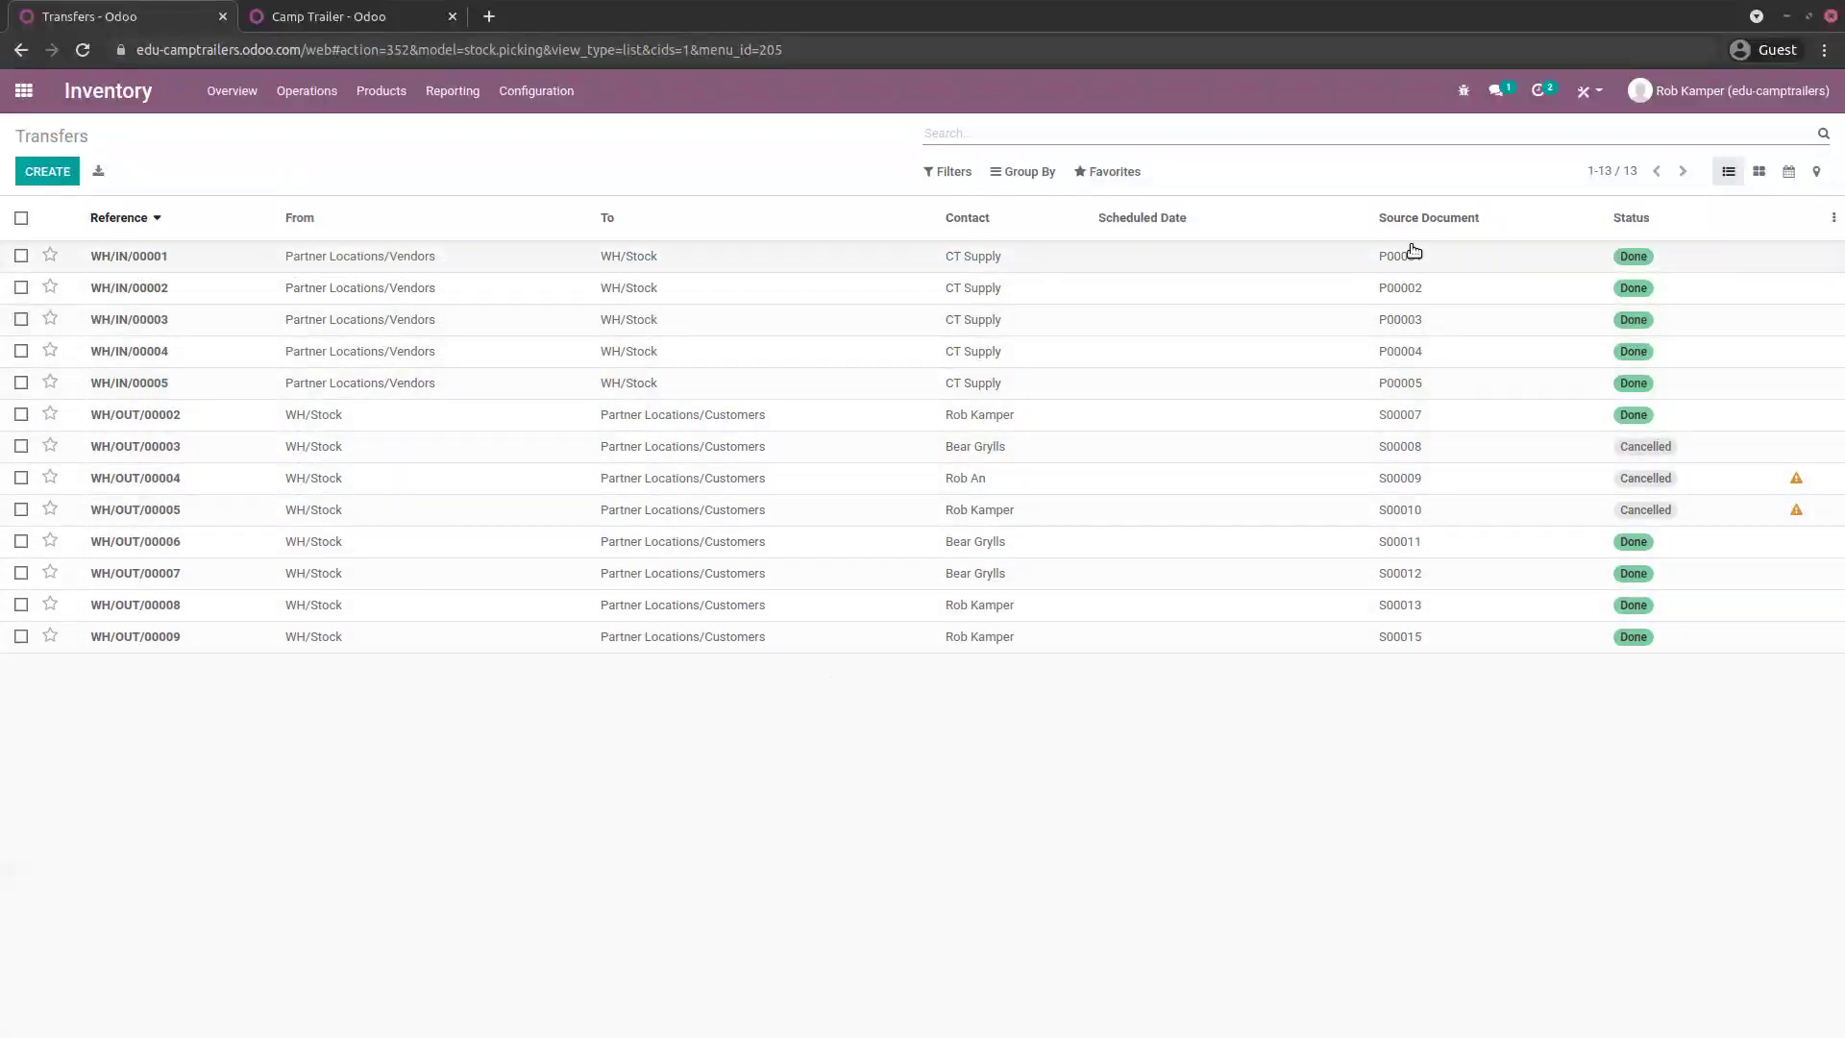
{"action": "mouse_move", "coordinate": [1420, 225]}
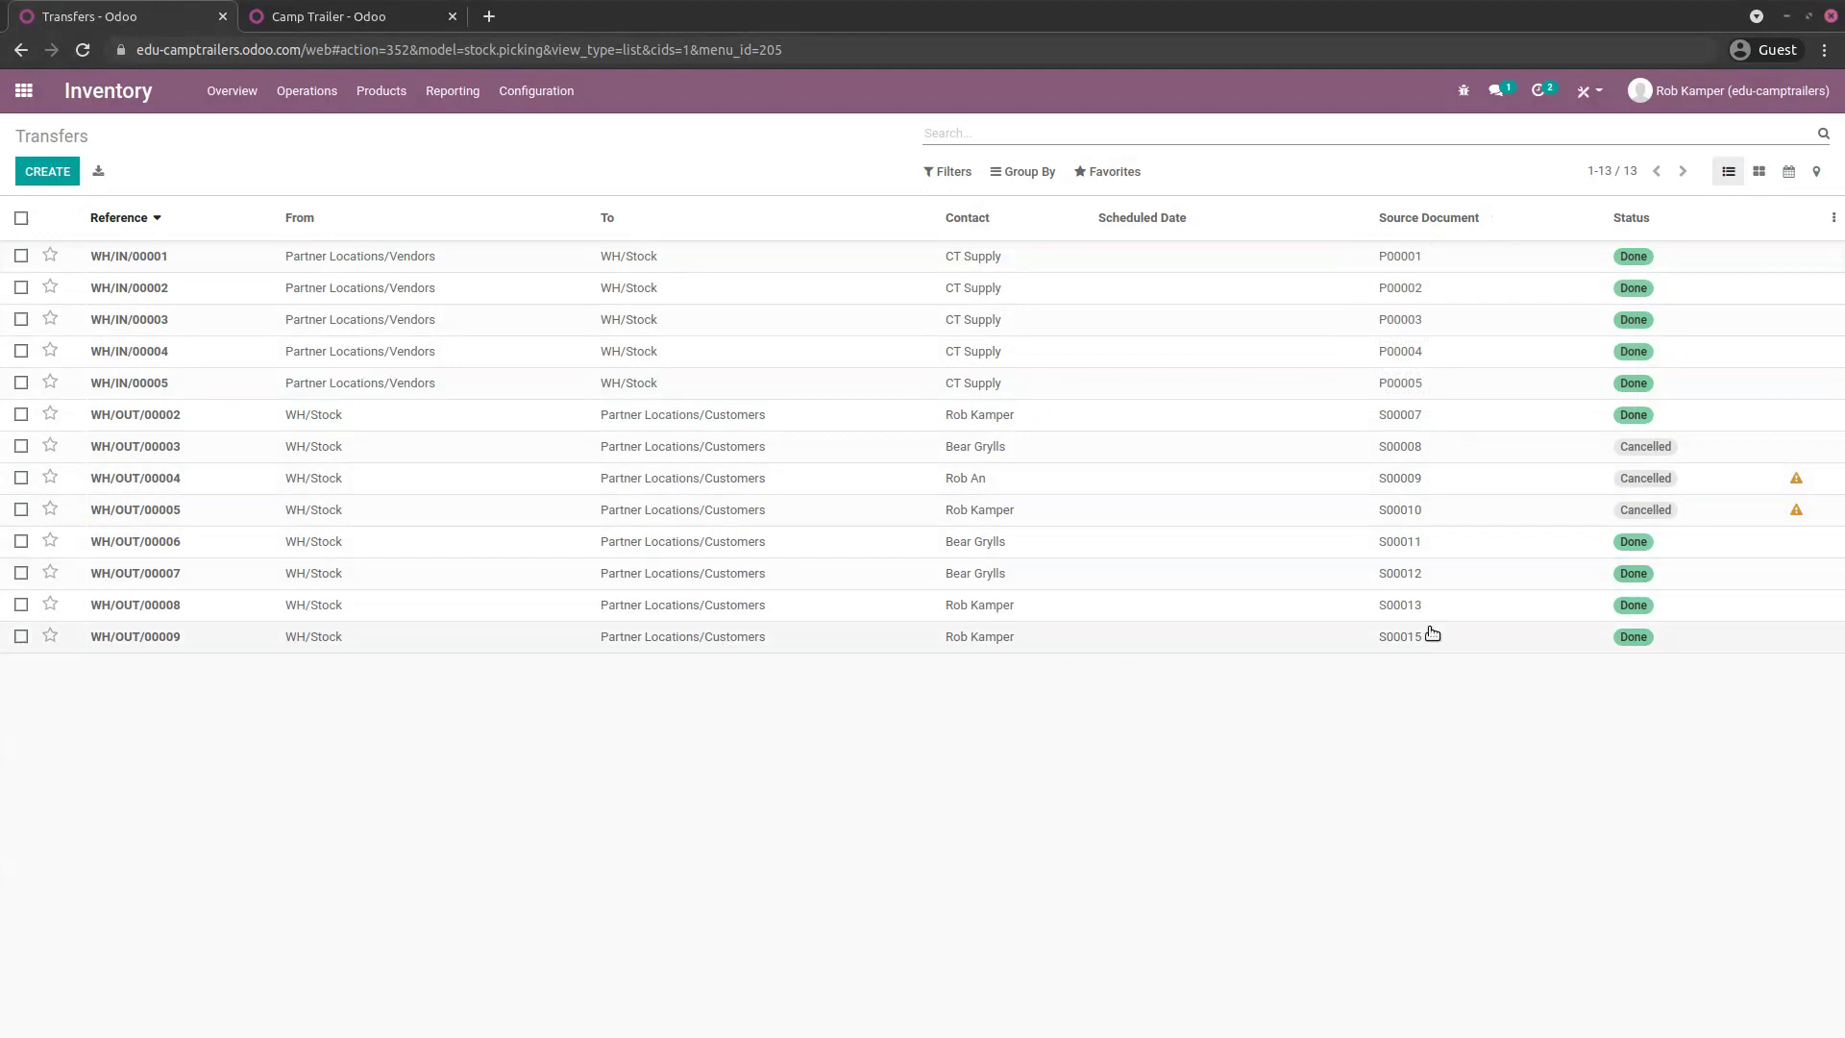